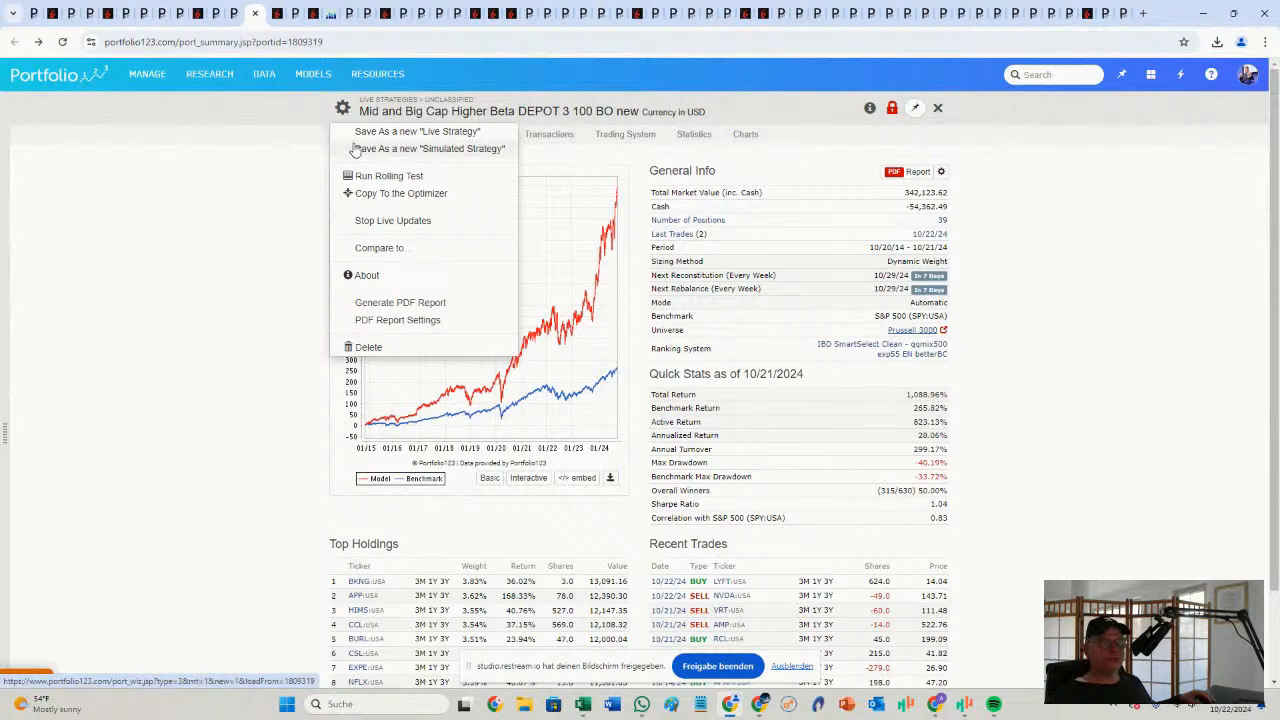
Save the live strategy as a new simulated strategy named "Mid and Big Cap Higher Beta DEPOT 3 100 BO new - improve"
{"action": "left_click", "coordinate": [355, 149]}
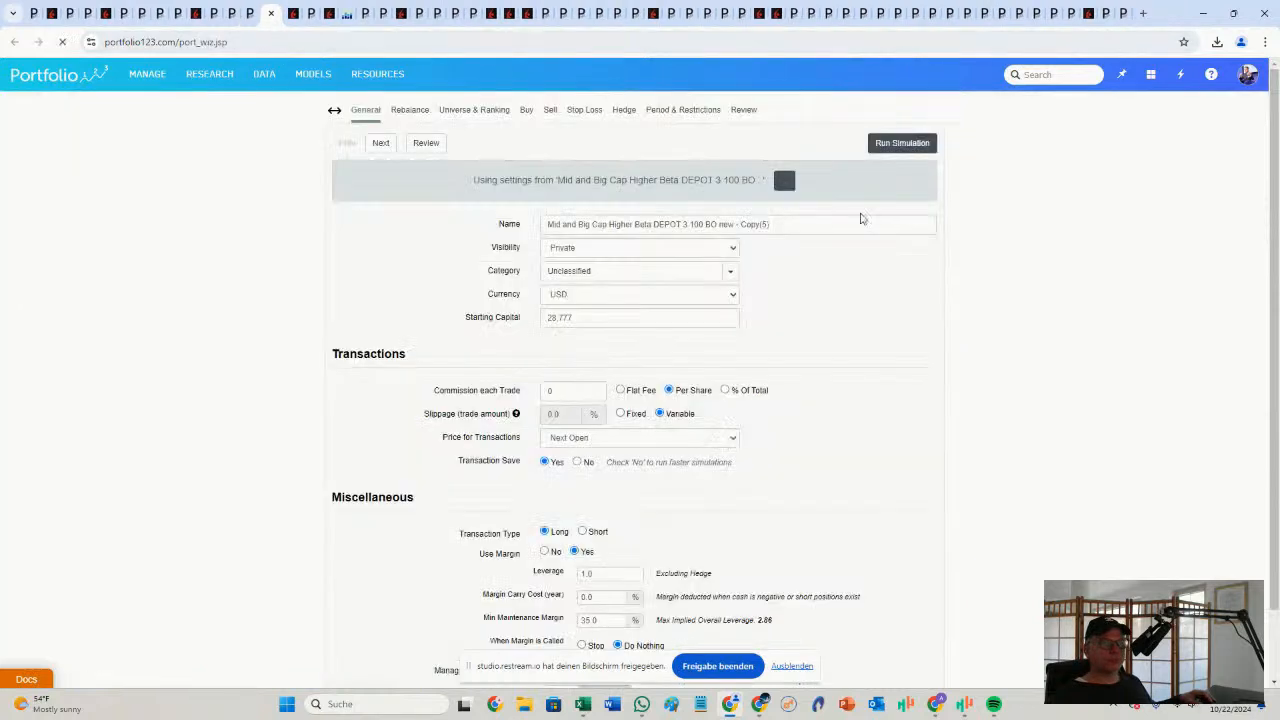
{"action": "left_click_drag", "start_coordinate": [772, 224], "coordinate": [742, 222]}
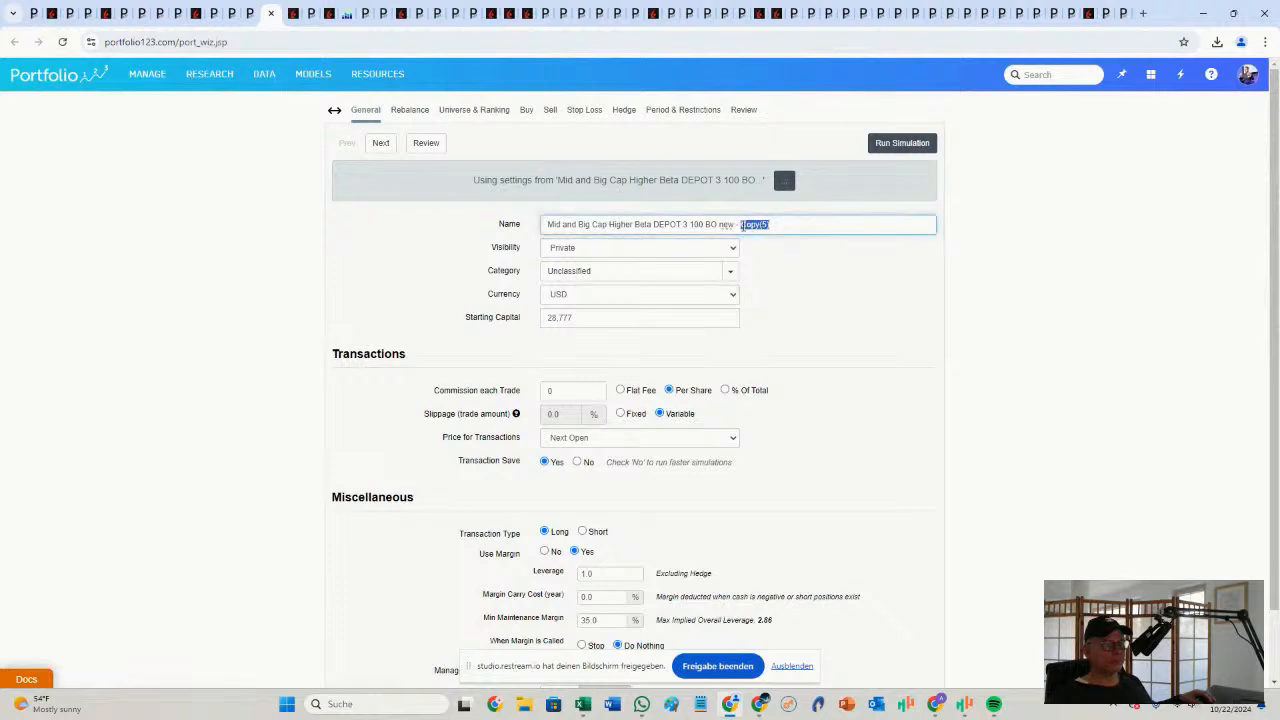
{"action": "type", "text": "improve"}
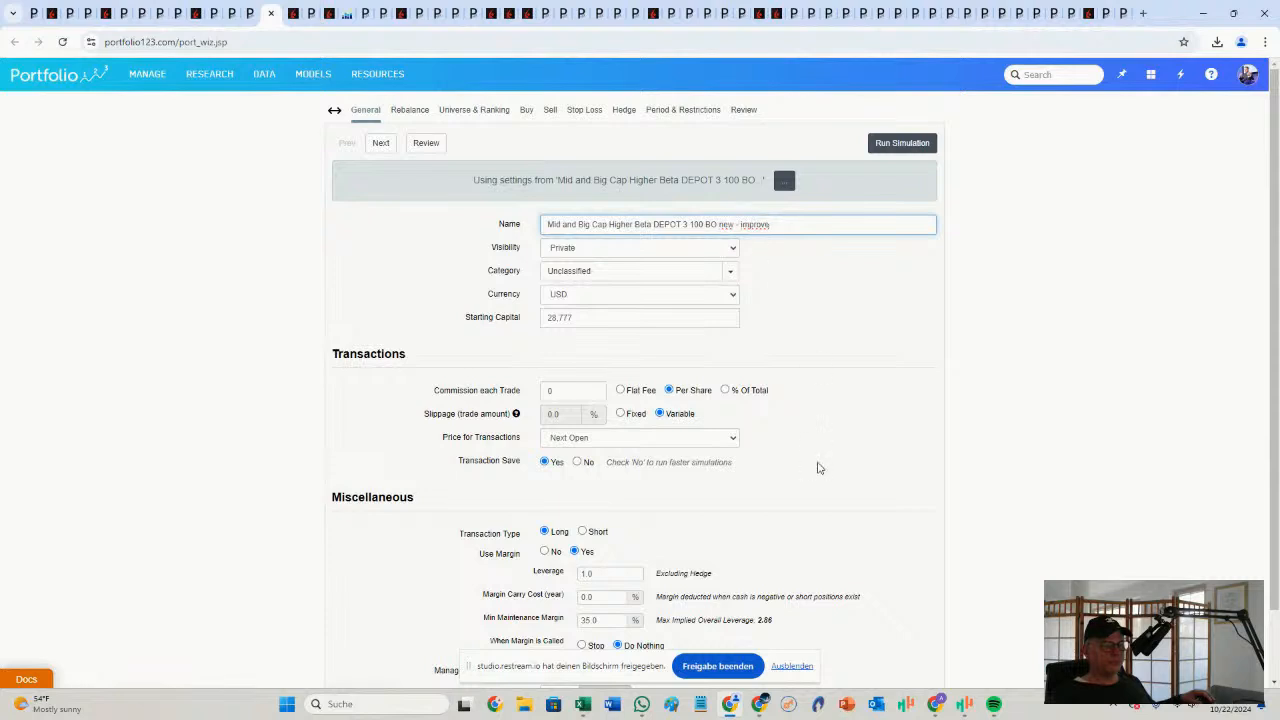
{"action": "scroll", "coordinate": [857, 486], "scroll_direction": "down", "scroll_amount": 1}
{"action": "scroll", "coordinate": [857, 486], "scroll_direction": "up", "scroll_amount": 1}
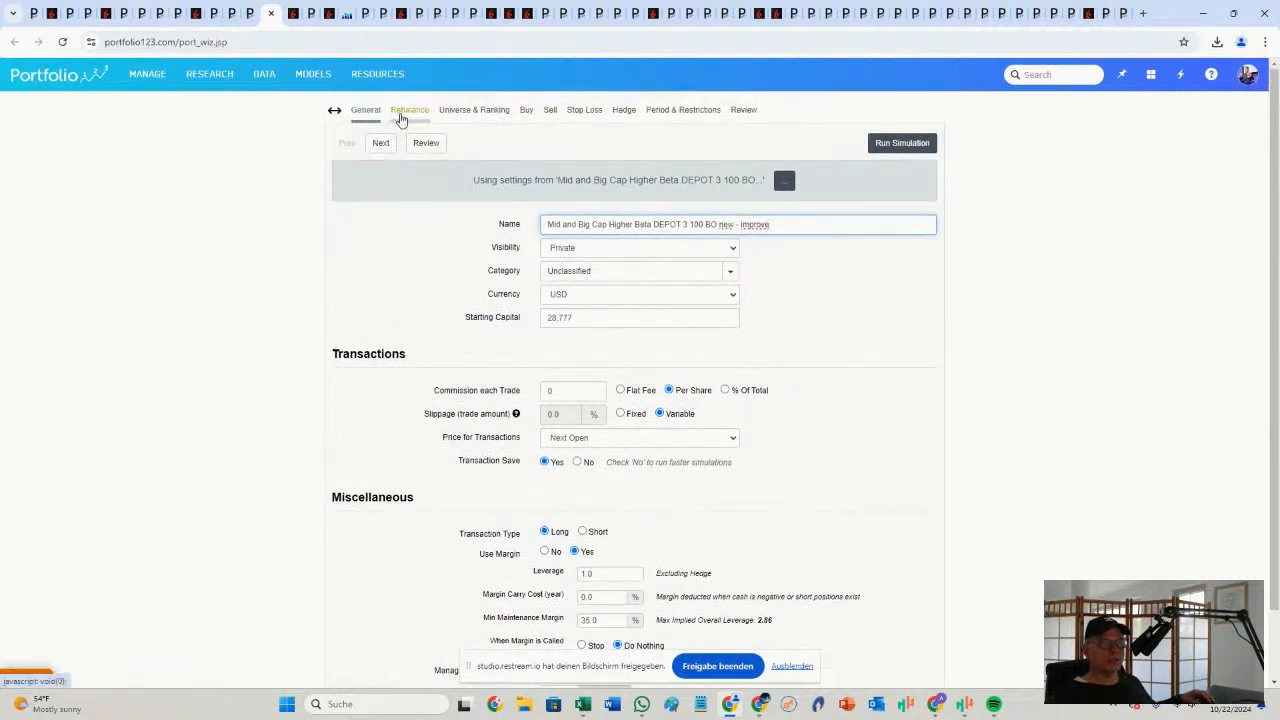
Review the rebalance settings for position count, maximum constraint and position drift, plus the universe and ranking settings
{"action": "left_click", "coordinate": [401, 112]}
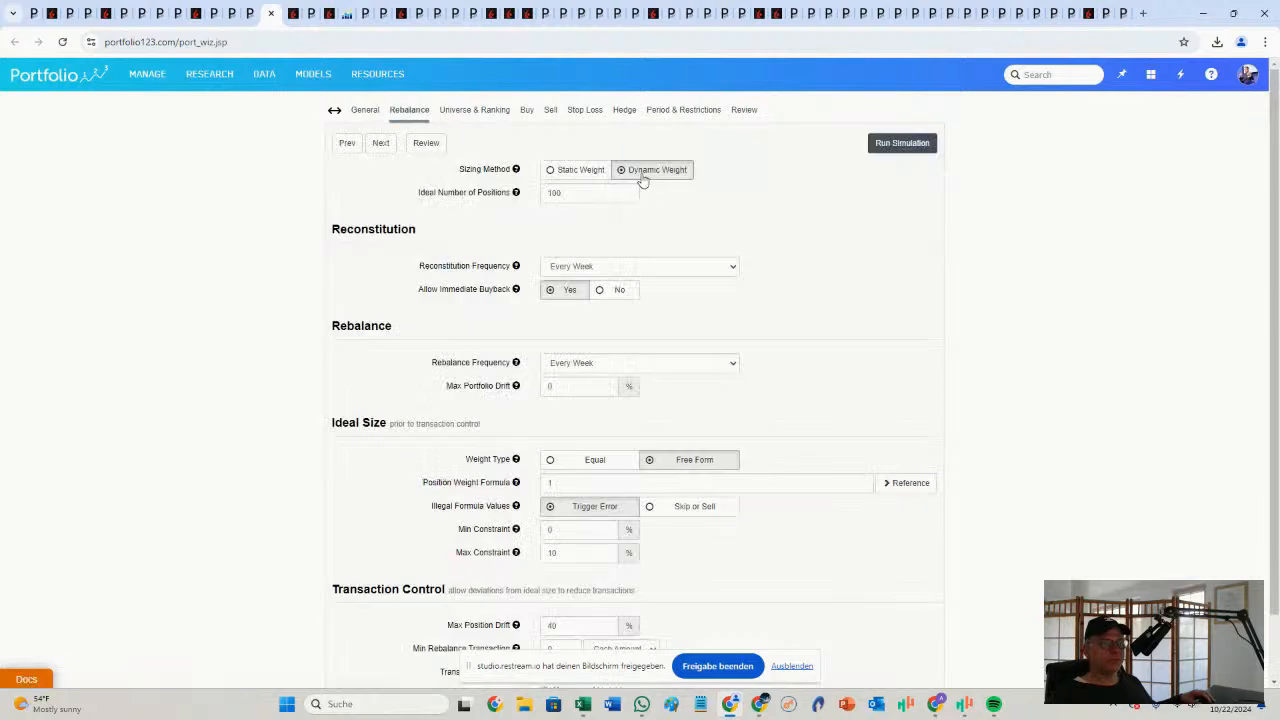
{"action": "double_click", "coordinate": [544, 194]}
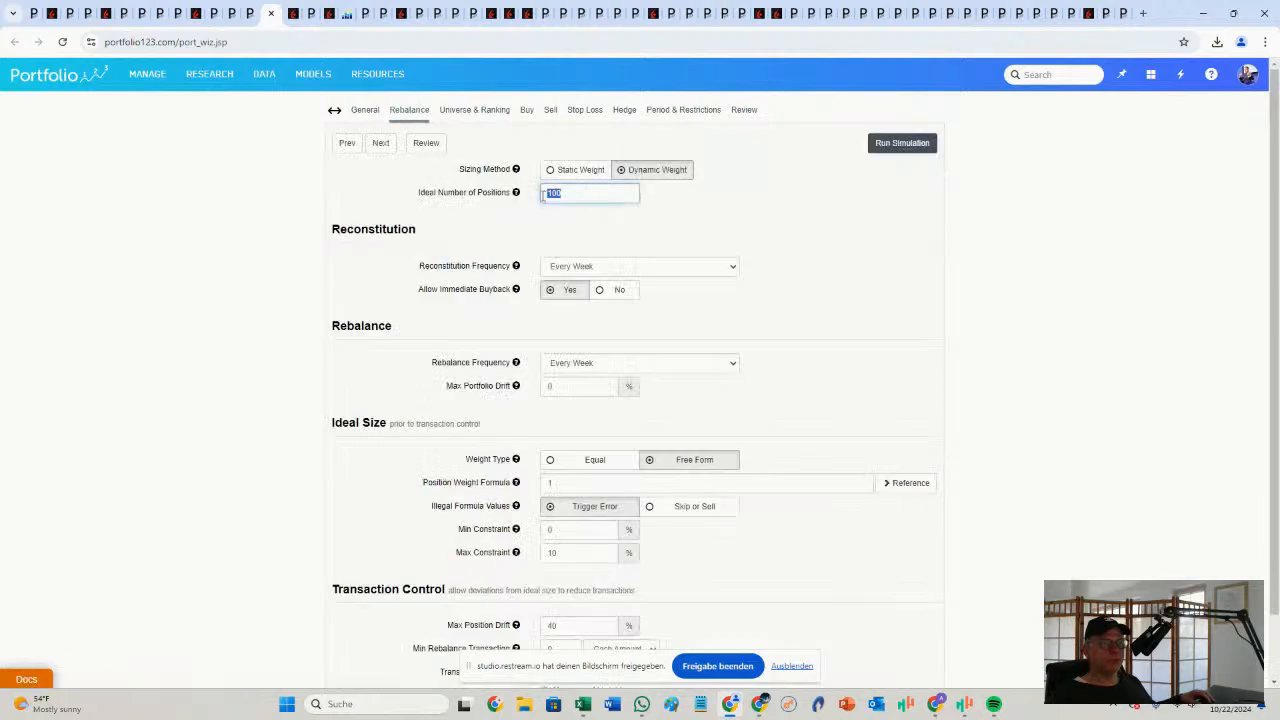
{"action": "scroll", "coordinate": [735, 440], "scroll_direction": "down", "scroll_amount": 1}
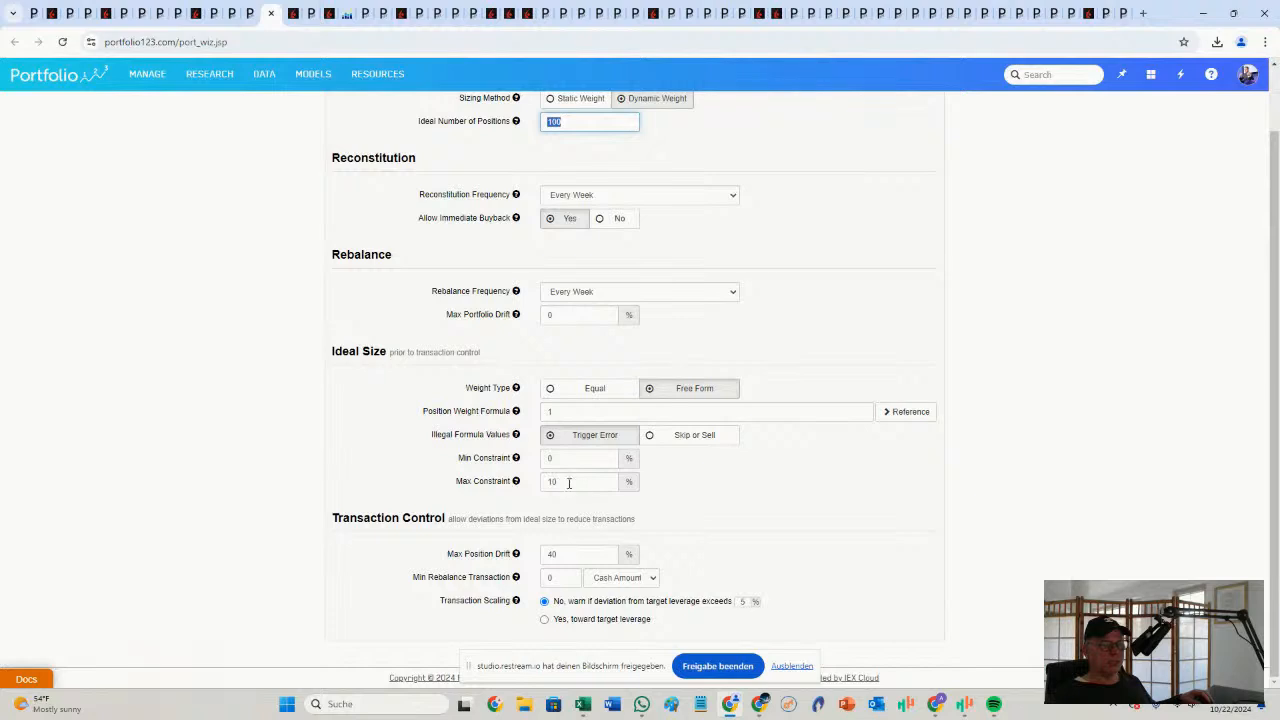
{"action": "scroll", "coordinate": [564, 484], "scroll_direction": "up", "scroll_amount": 1}
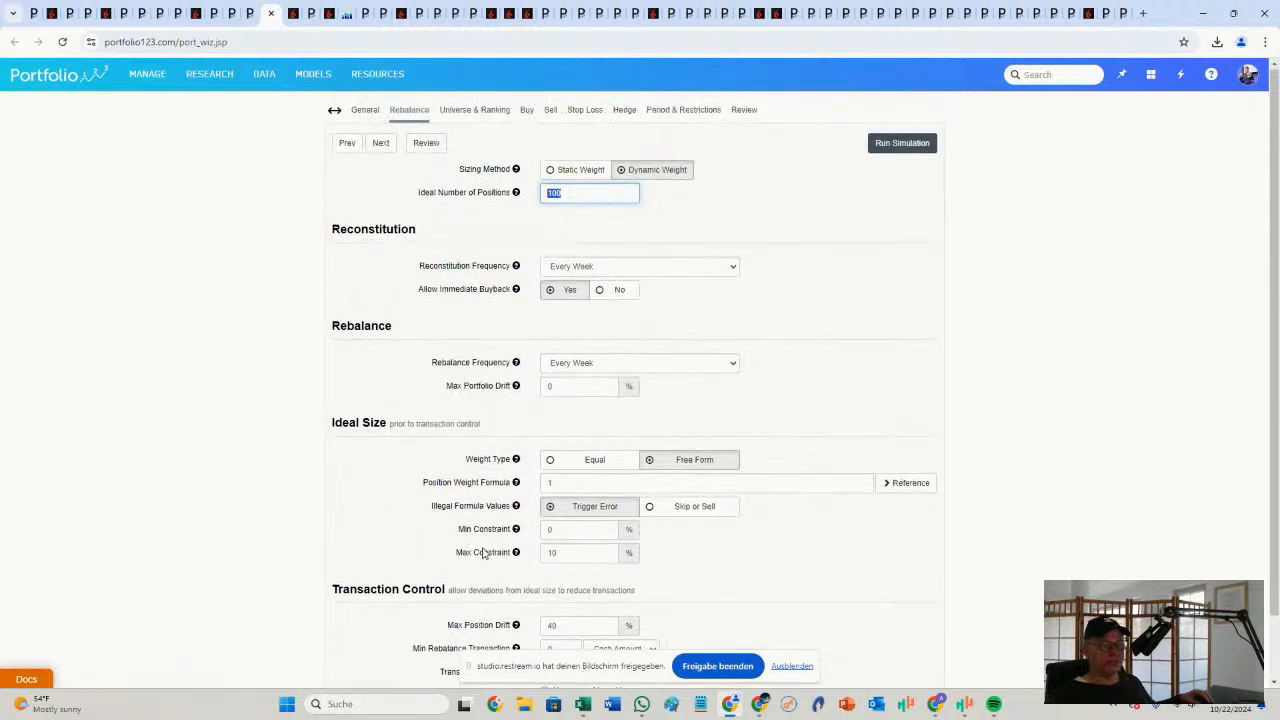
{"action": "left_click_drag", "start_coordinate": [564, 552], "coordinate": [550, 552]}
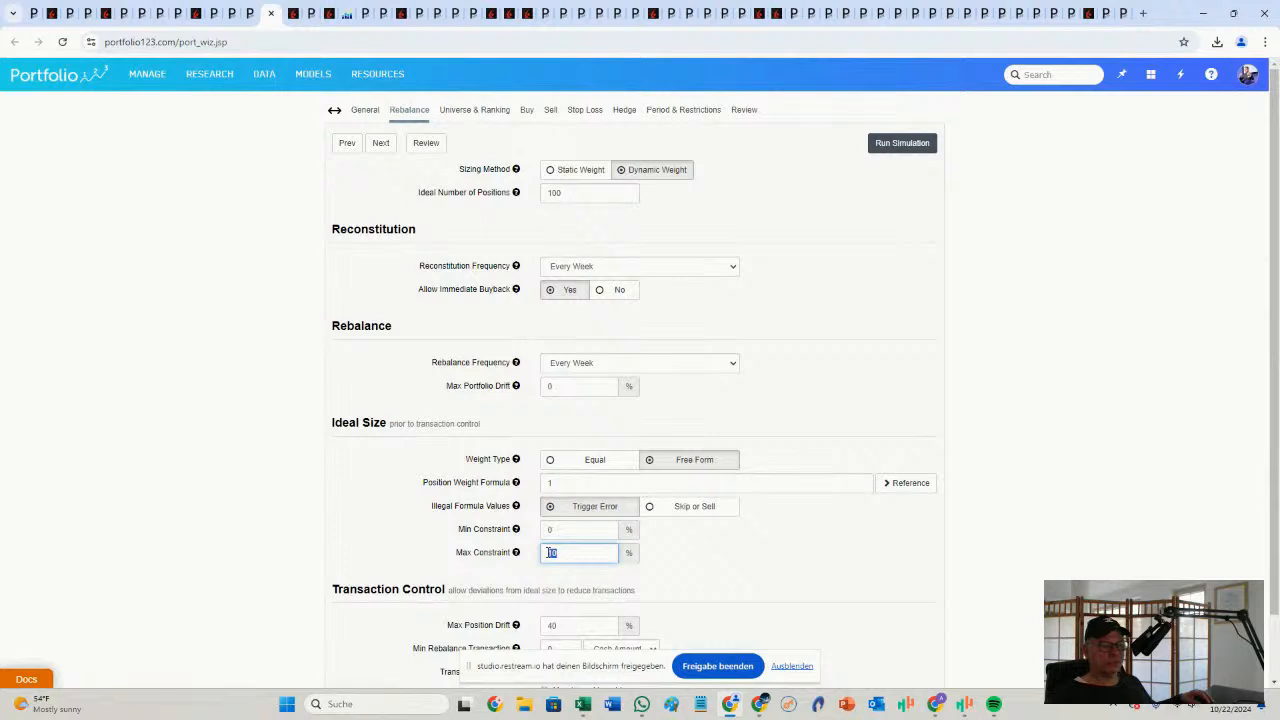
{"action": "scroll", "coordinate": [778, 553], "scroll_direction": "down", "scroll_amount": 1}
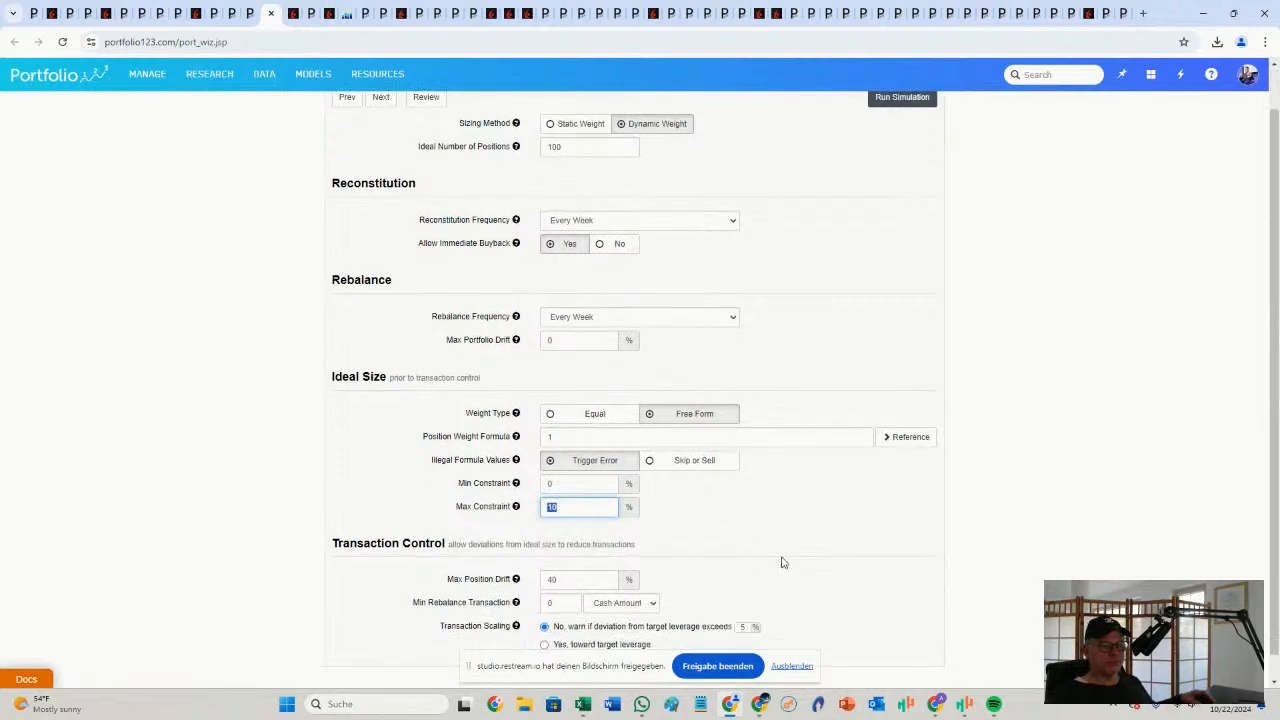
{"action": "scroll", "coordinate": [781, 561], "scroll_direction": "down", "scroll_amount": 1}
{"action": "key", "text": "Tab"}
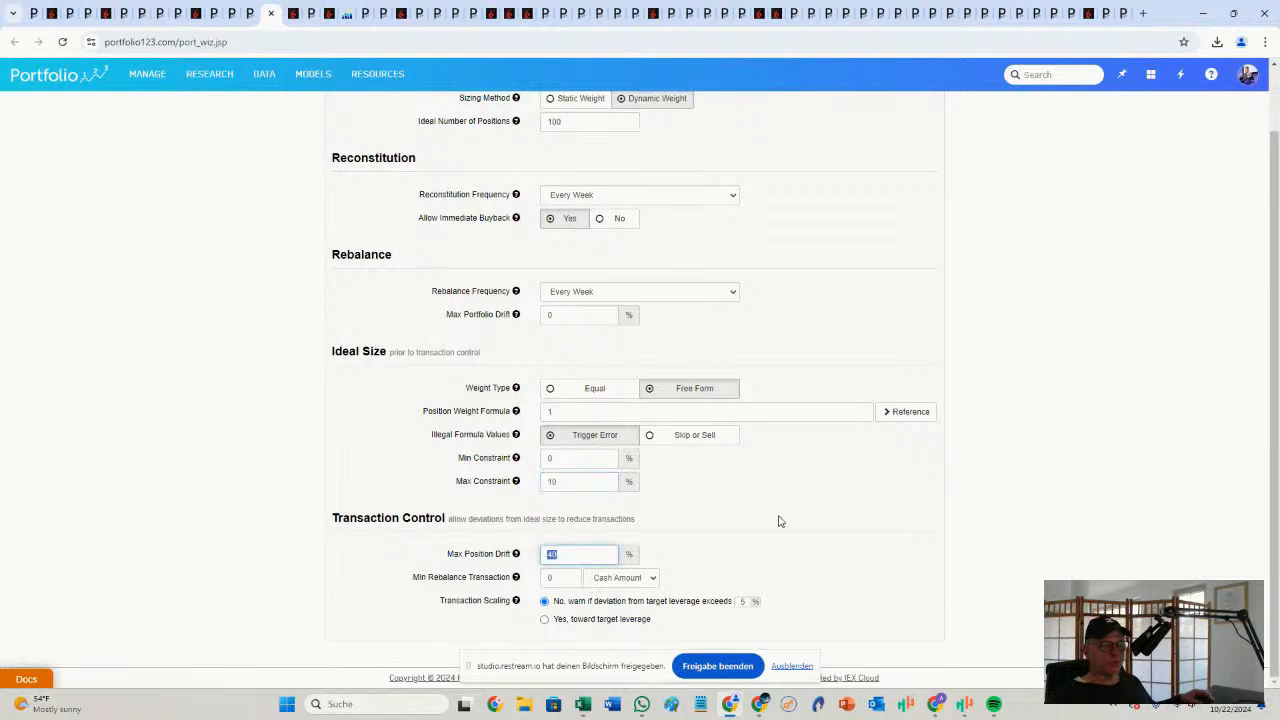
{"action": "scroll", "coordinate": [777, 520], "scroll_direction": "up", "scroll_amount": 1}
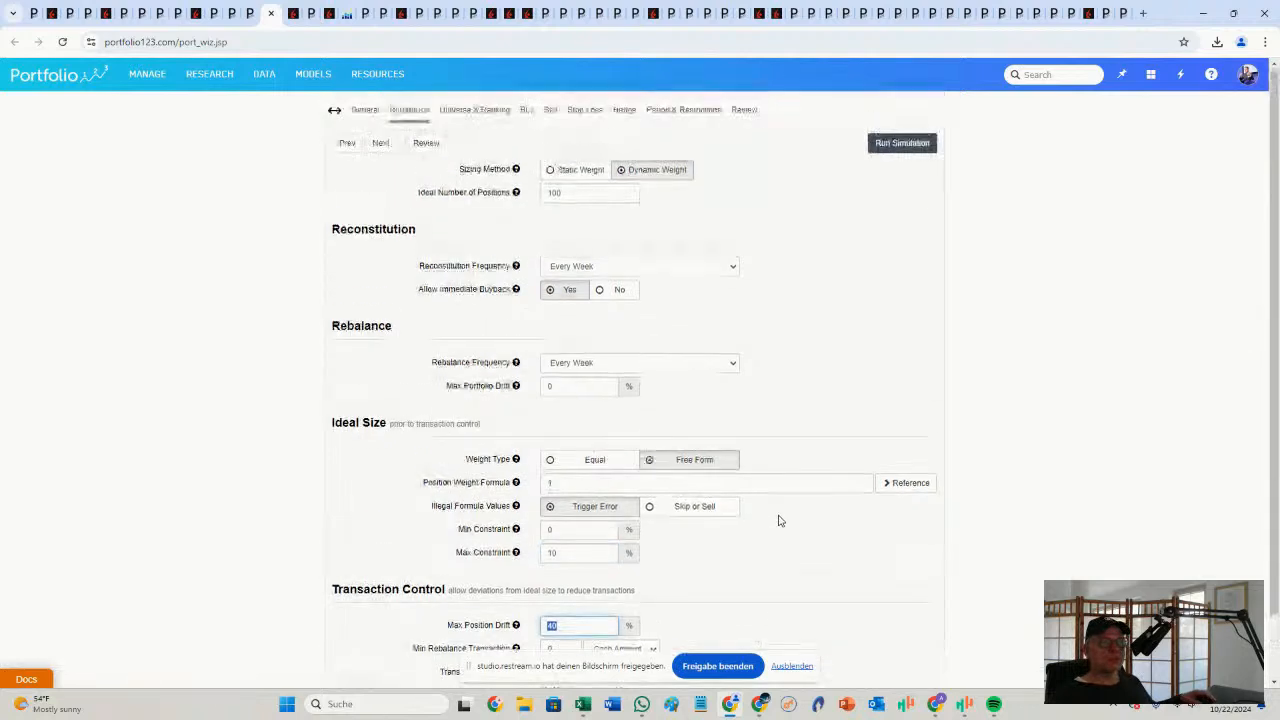
{"action": "left_click", "coordinate": [476, 112]}
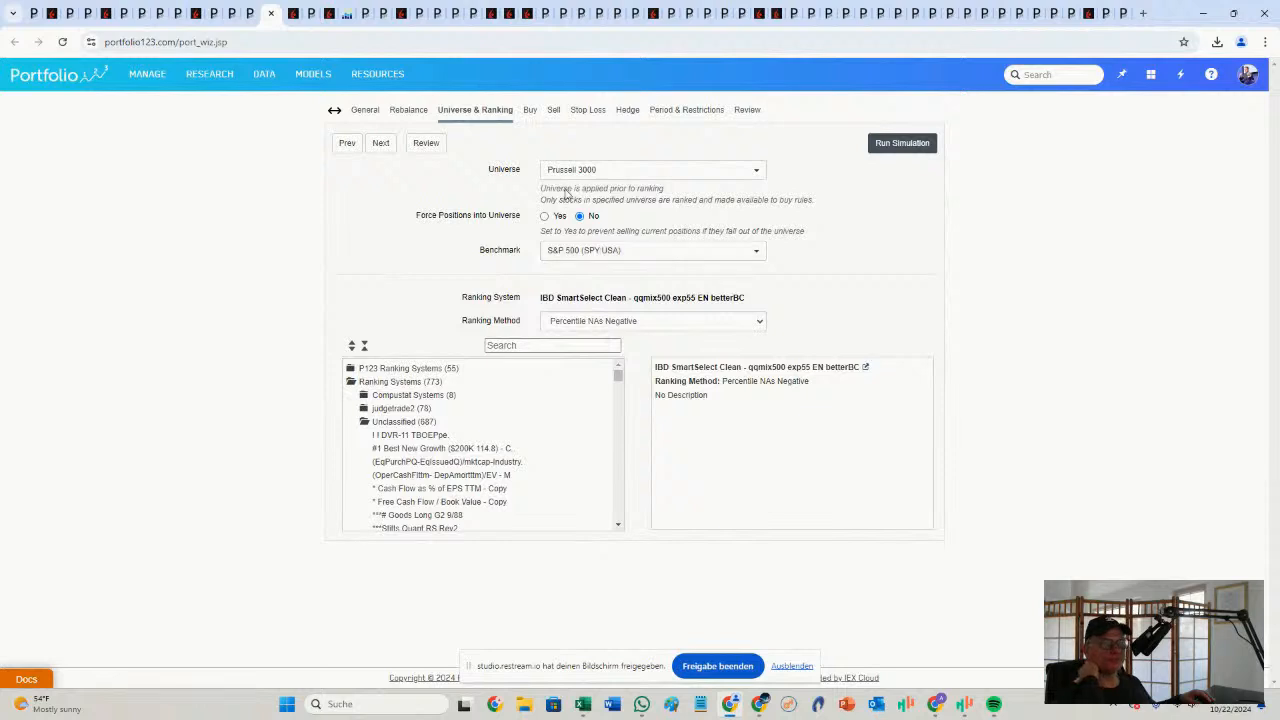
Examine the buy rules for rank, one-year beta, average daily trading volume and quarterly EPS growth rank
{"action": "left_click", "coordinate": [527, 117]}
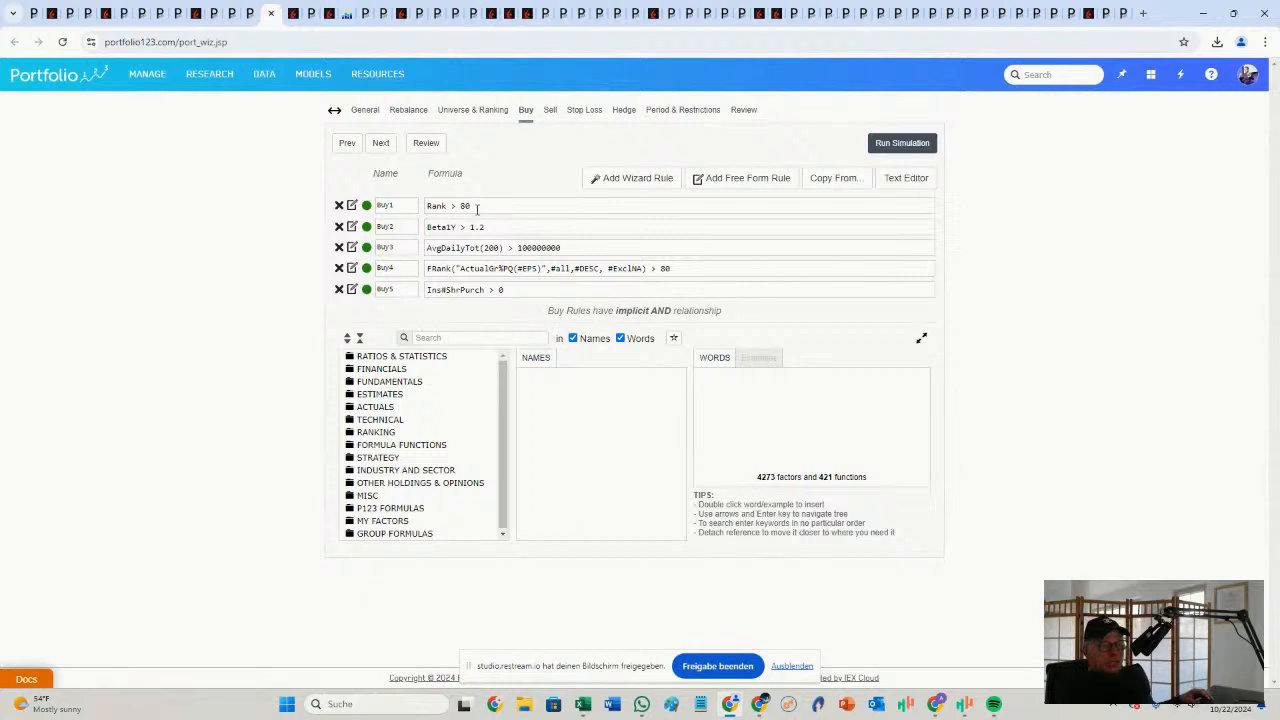
{"action": "double_click", "coordinate": [480, 228]}
{"action": "left_click_drag", "start_coordinate": [461, 223], "coordinate": [428, 224]}
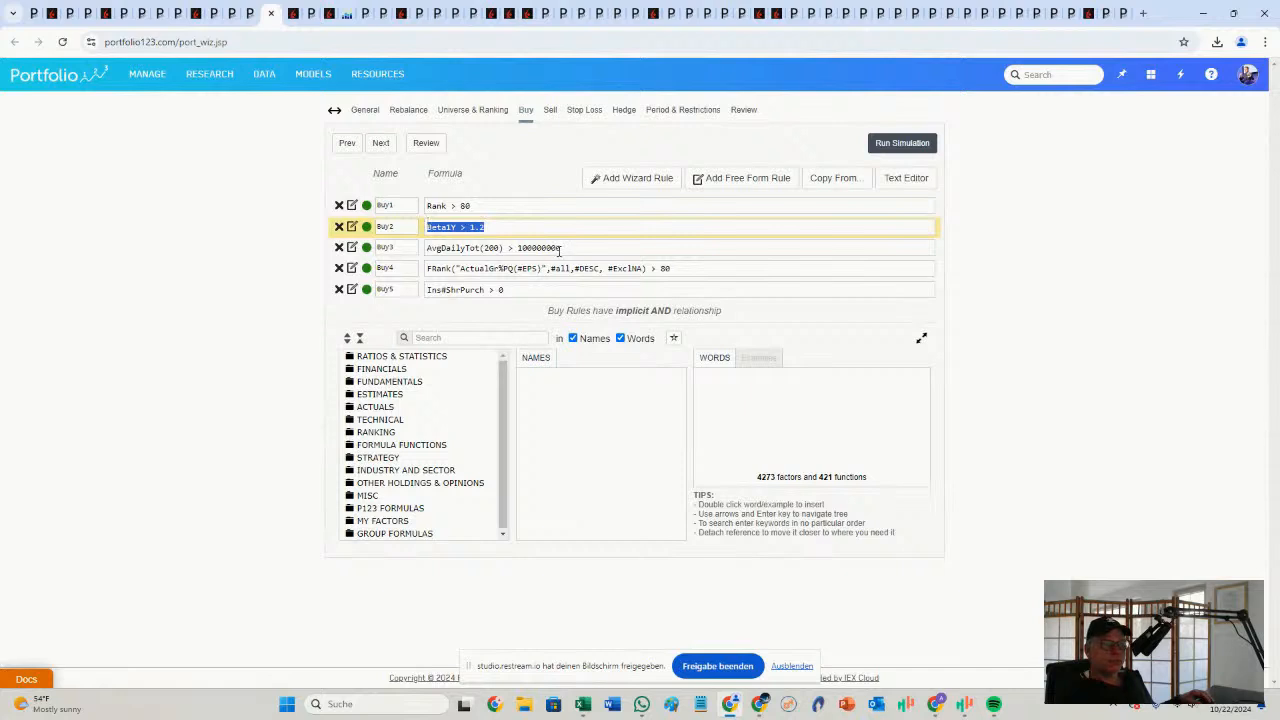
{"action": "left_click_drag", "start_coordinate": [561, 249], "coordinate": [401, 245]}
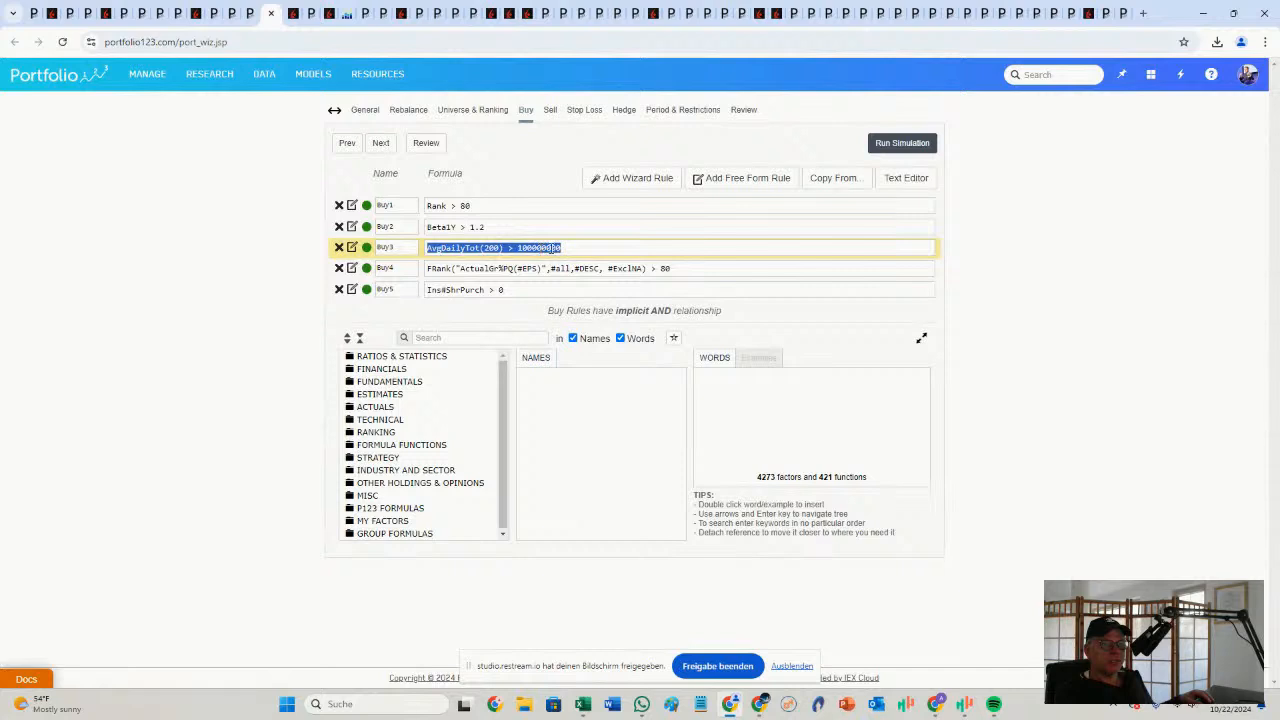
{"action": "left_click", "coordinate": [572, 250]}
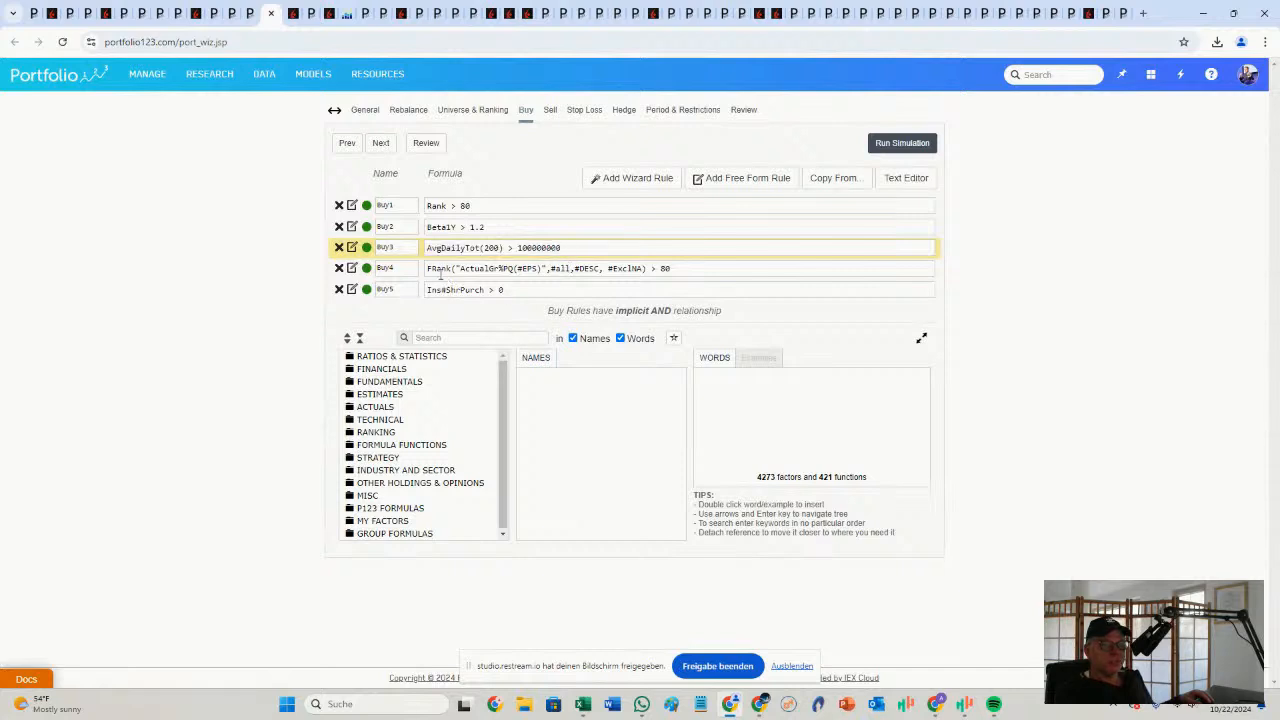
{"action": "double_click", "coordinate": [478, 268]}
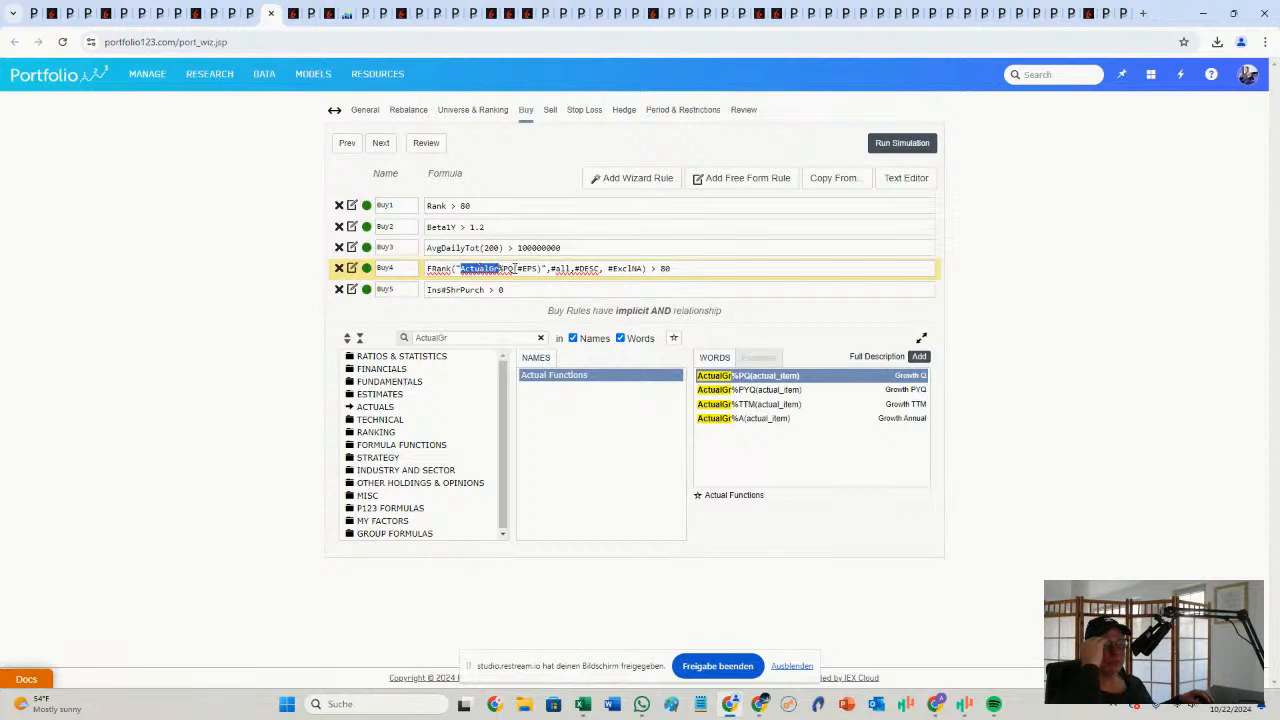
{"action": "double_click", "coordinate": [664, 268]}
{"action": "left_click", "coordinate": [445, 270]}
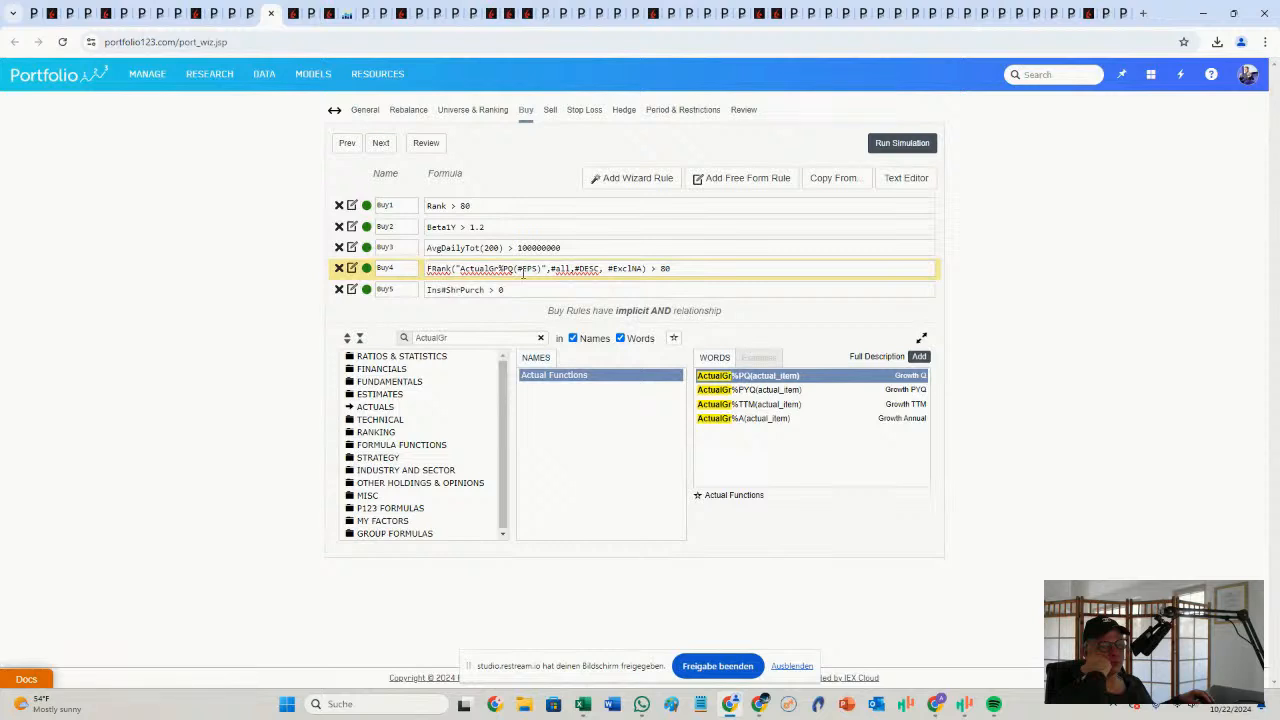
{"action": "left_click", "coordinate": [520, 290]}
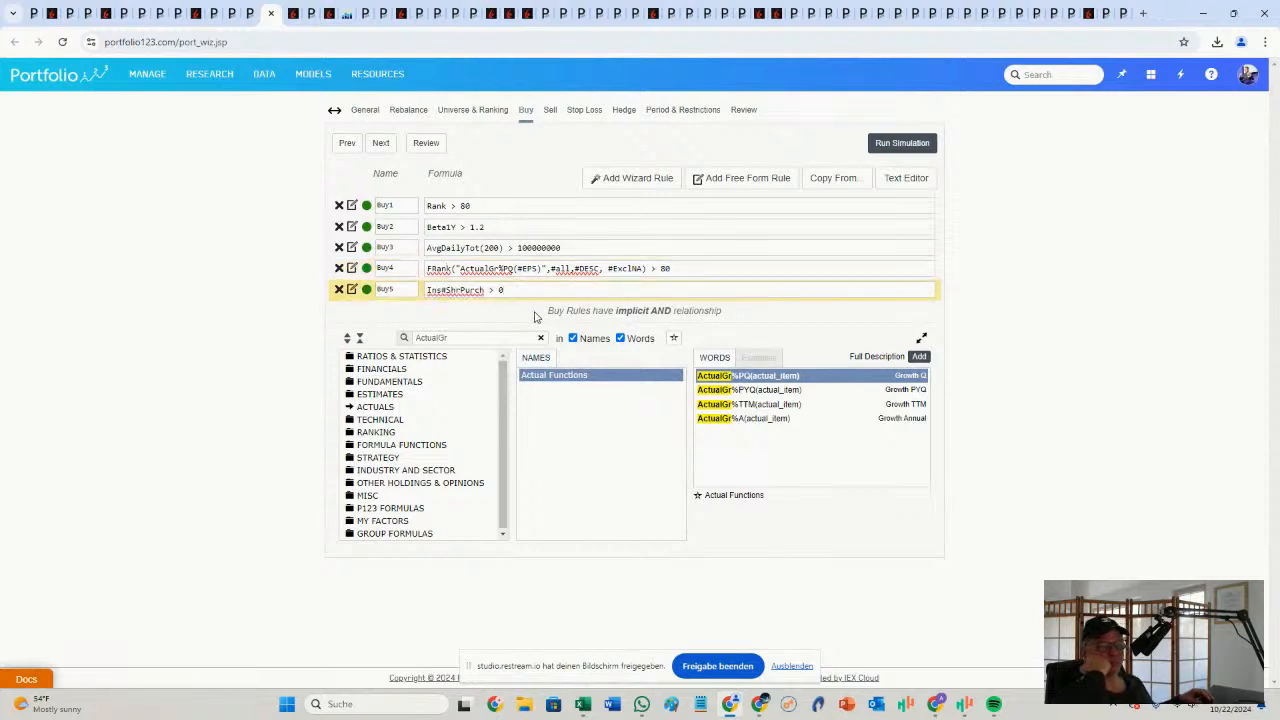
Look up the Ins#ShrPurch factor from the fifth buy rule and search the factor reference for "insider"
{"action": "double_click", "coordinate": [450, 291]}
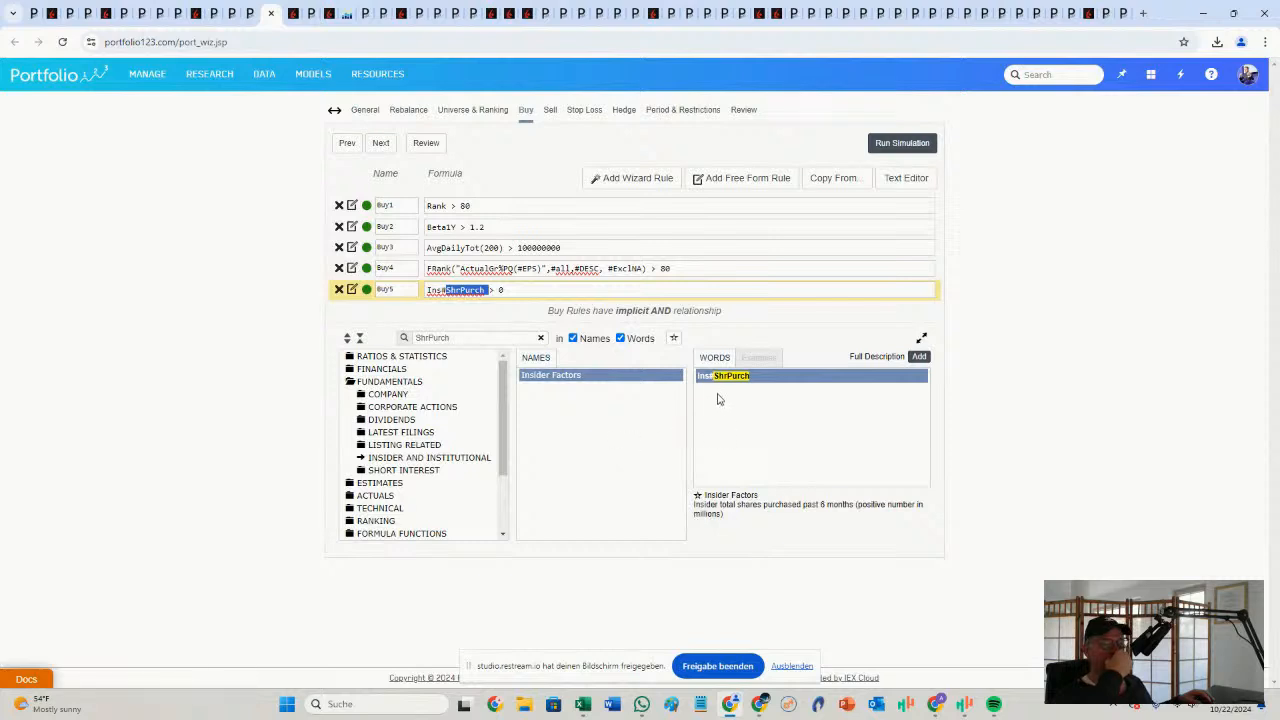
{"action": "left_click", "coordinate": [461, 343]}
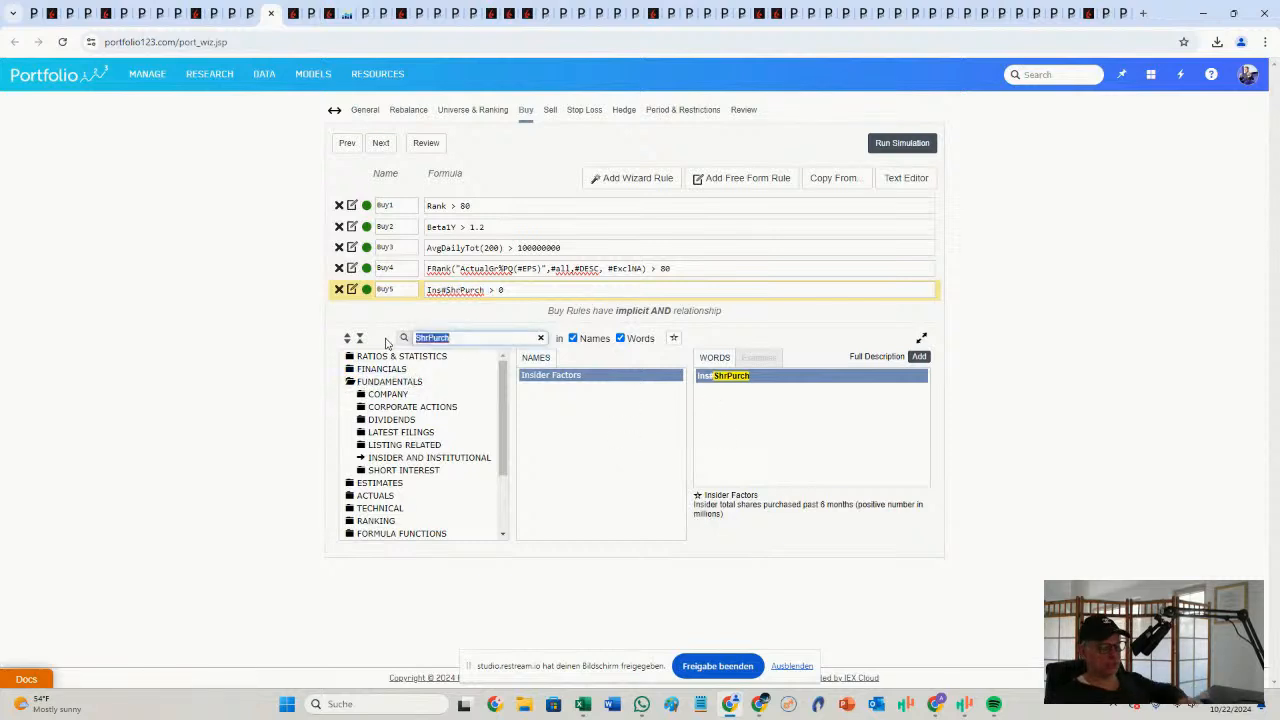
{"action": "type", "text": "insider"}
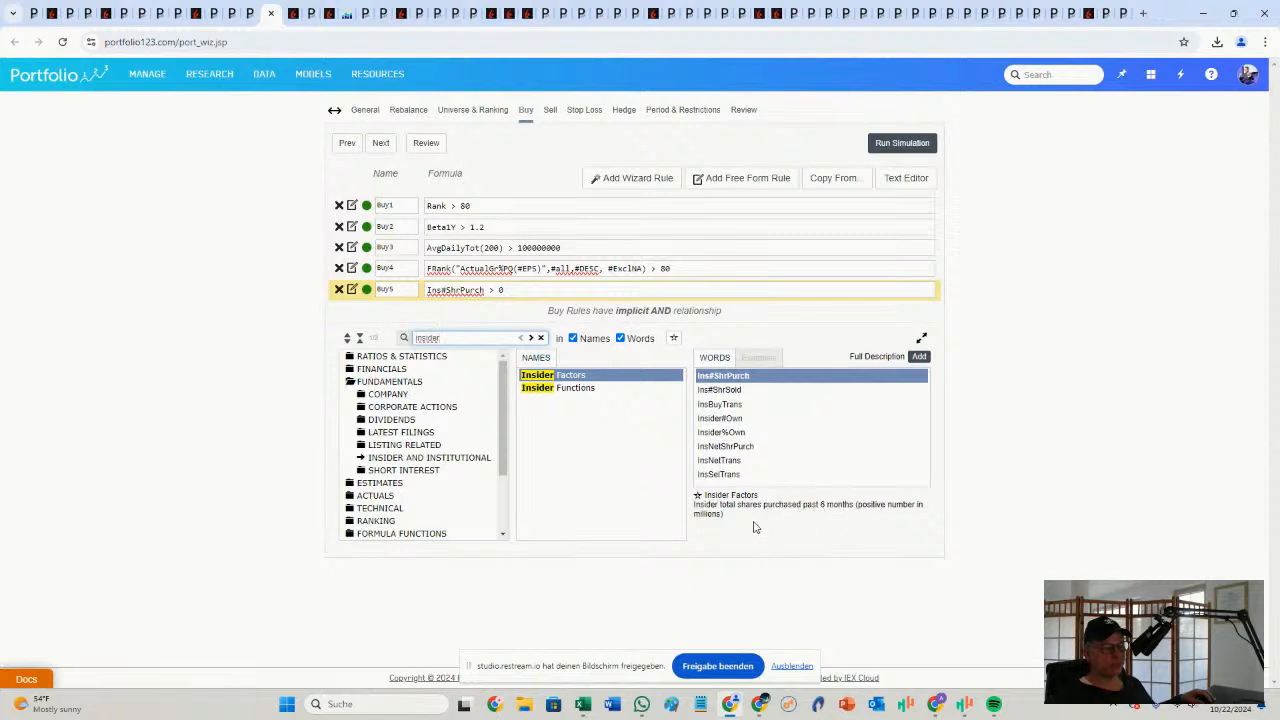
{"action": "left_click", "coordinate": [521, 290]}
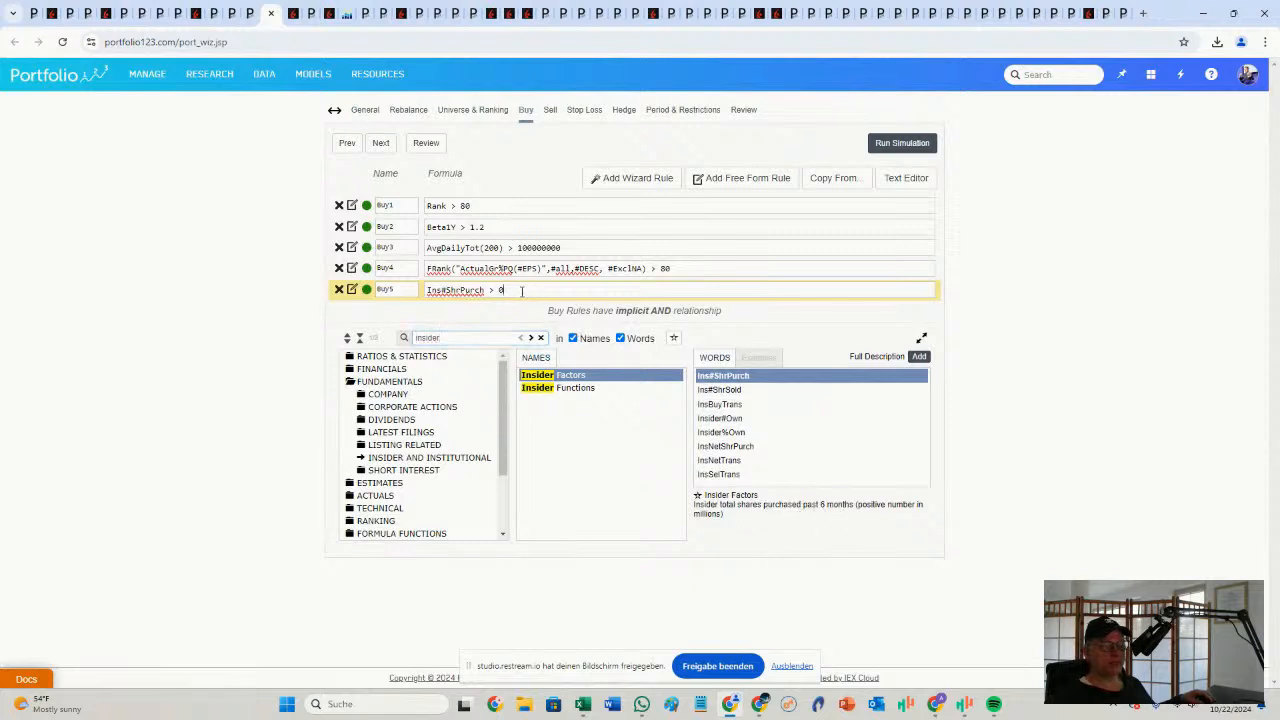
{"action": "double_click", "coordinate": [499, 290]}
Examine the rank-based sell rule and compare it with the buy rules
{"action": "left_click", "coordinate": [549, 110]}
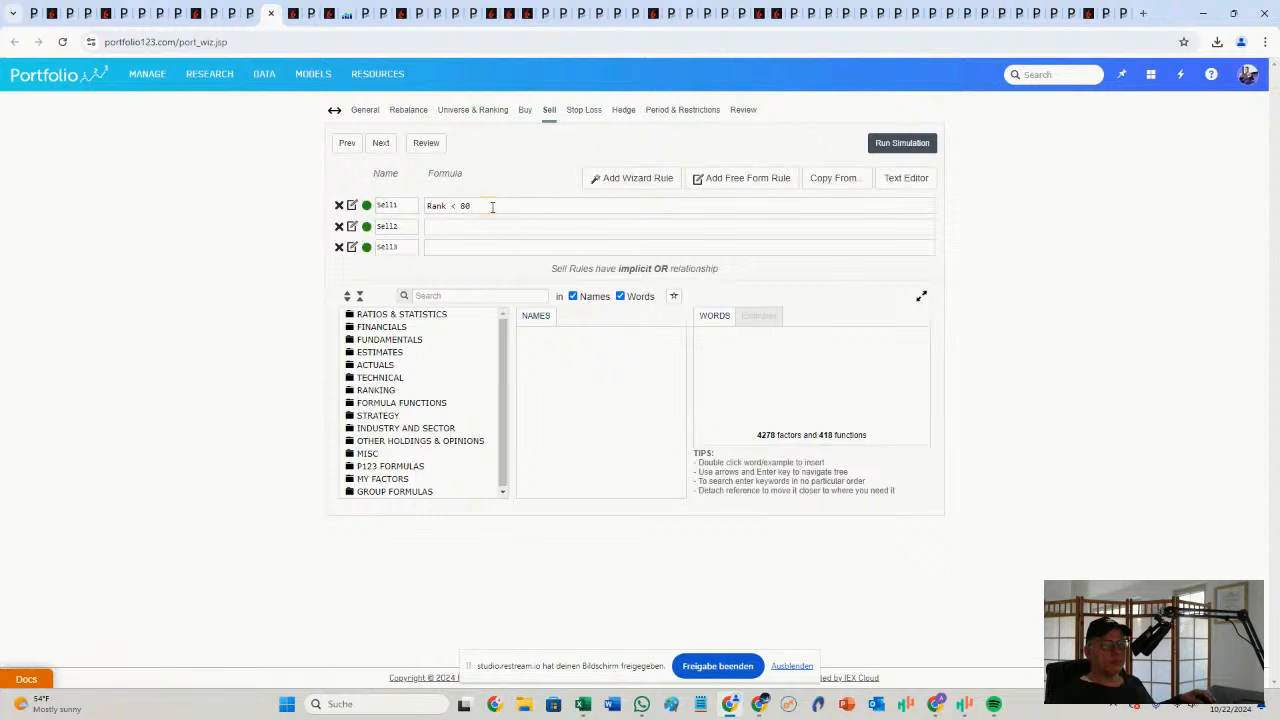
{"action": "left_click_drag", "start_coordinate": [491, 208], "coordinate": [426, 208]}
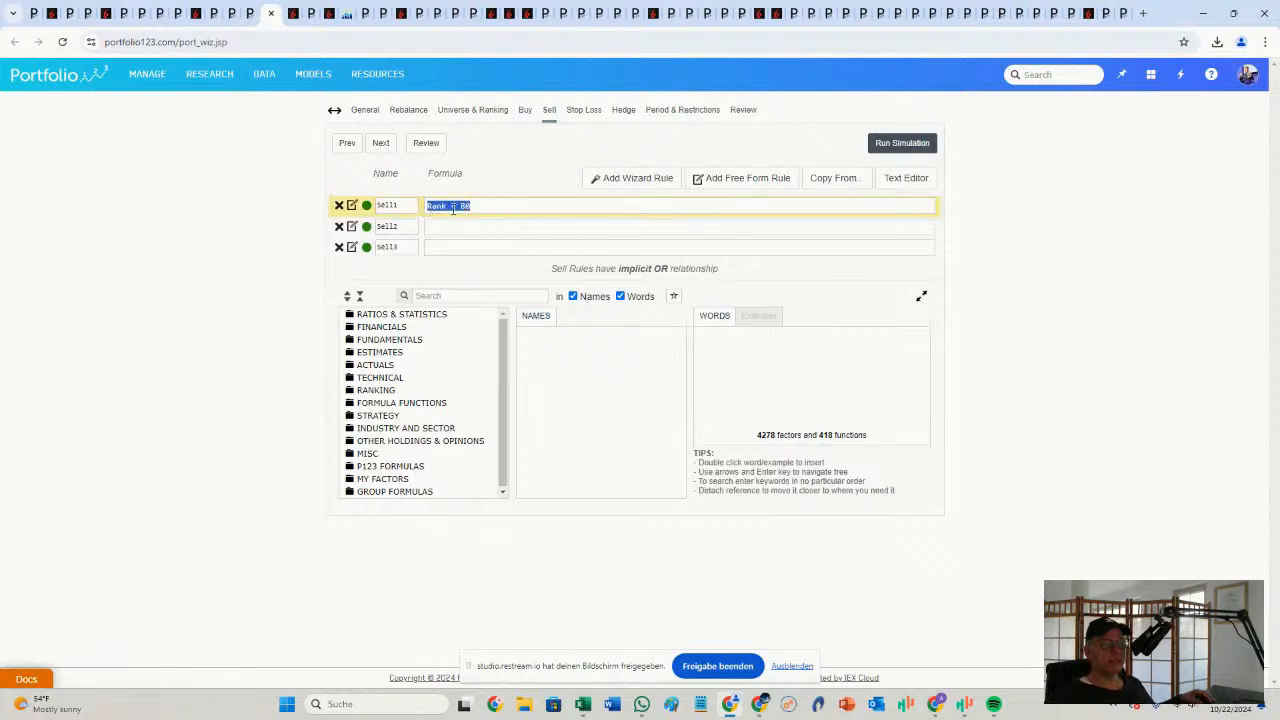
{"action": "left_click", "coordinate": [525, 110]}
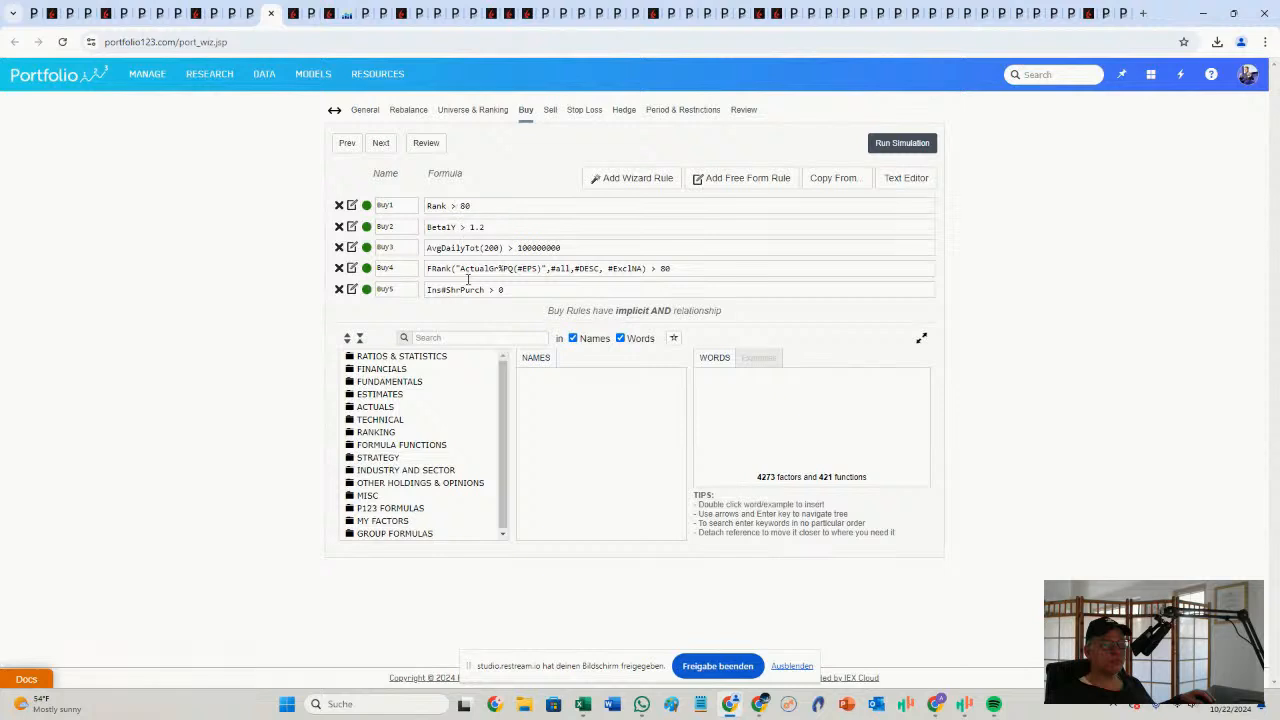
{"action": "left_click", "coordinate": [549, 110]}
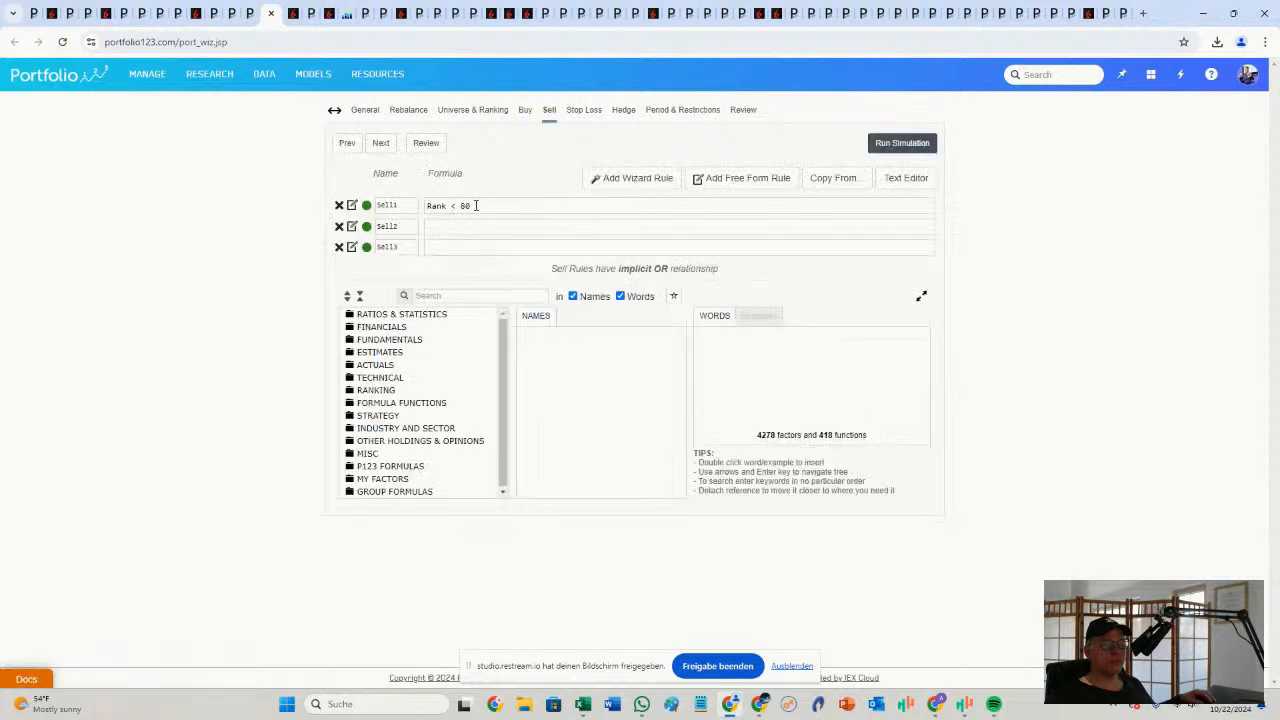
{"action": "left_click", "coordinate": [525, 110]}
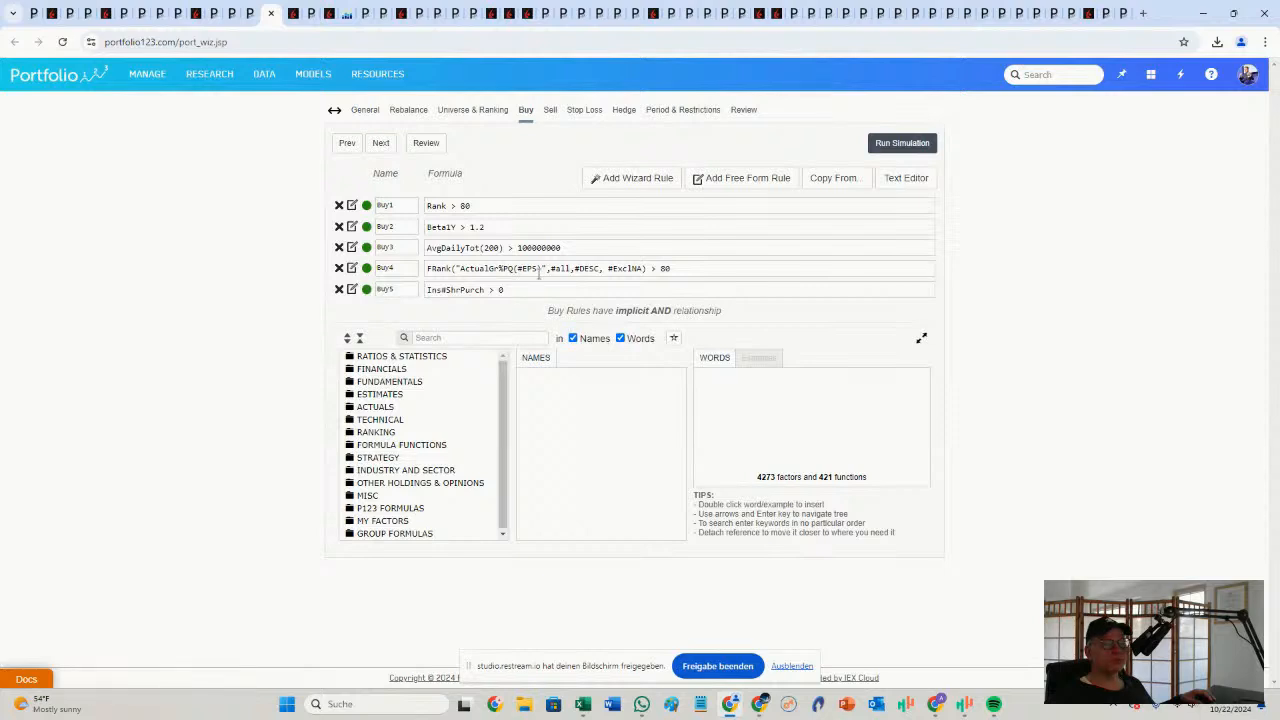
Run the simulation, and re-run it with the period extended to ten years, 10/22/14 to 10/22/24
{"action": "left_click", "coordinate": [884, 148]}
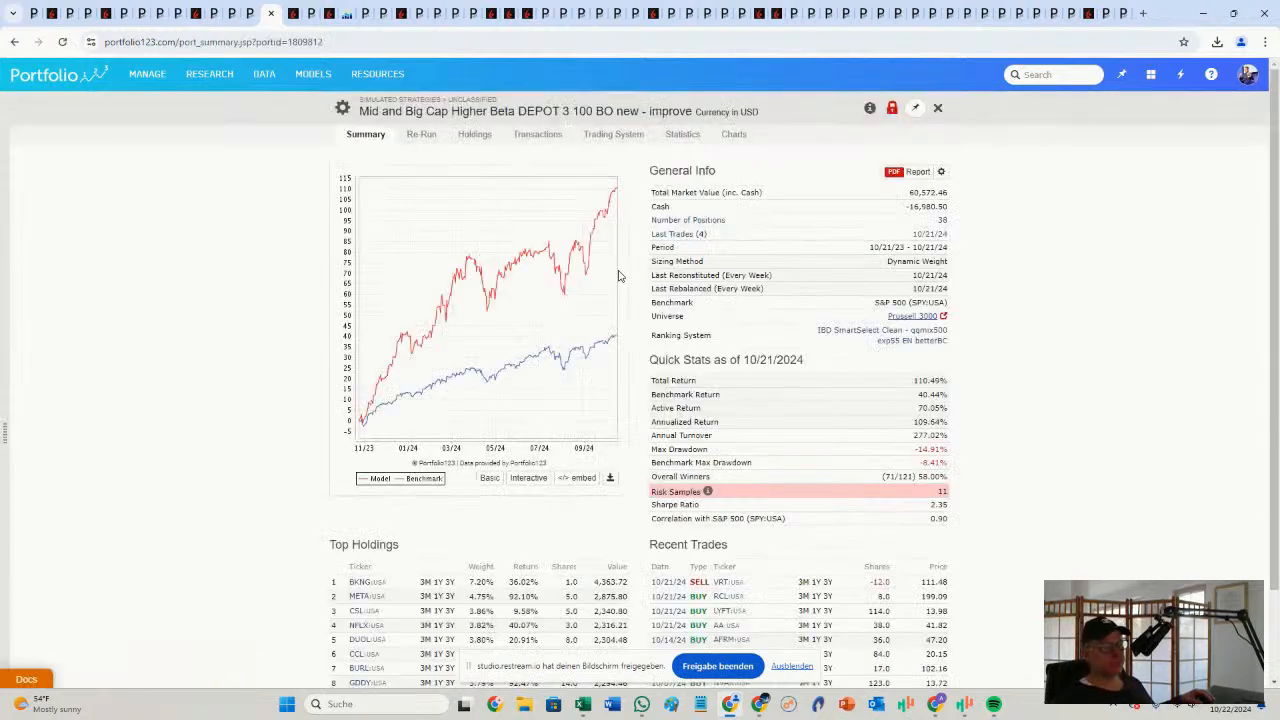
{"action": "left_click", "coordinate": [426, 137]}
{"action": "left_click", "coordinate": [686, 143]}
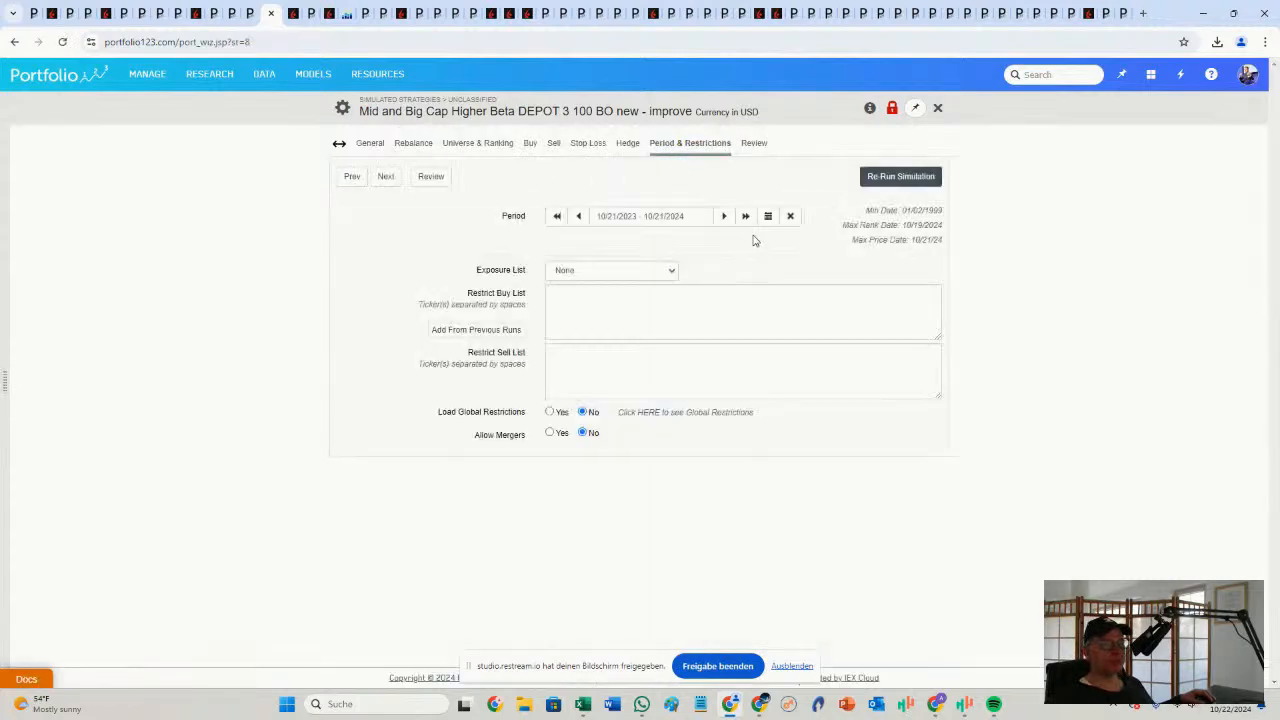
{"action": "left_click", "coordinate": [768, 216]}
{"action": "left_click", "coordinate": [724, 414]}
{"action": "left_click", "coordinate": [893, 178]}
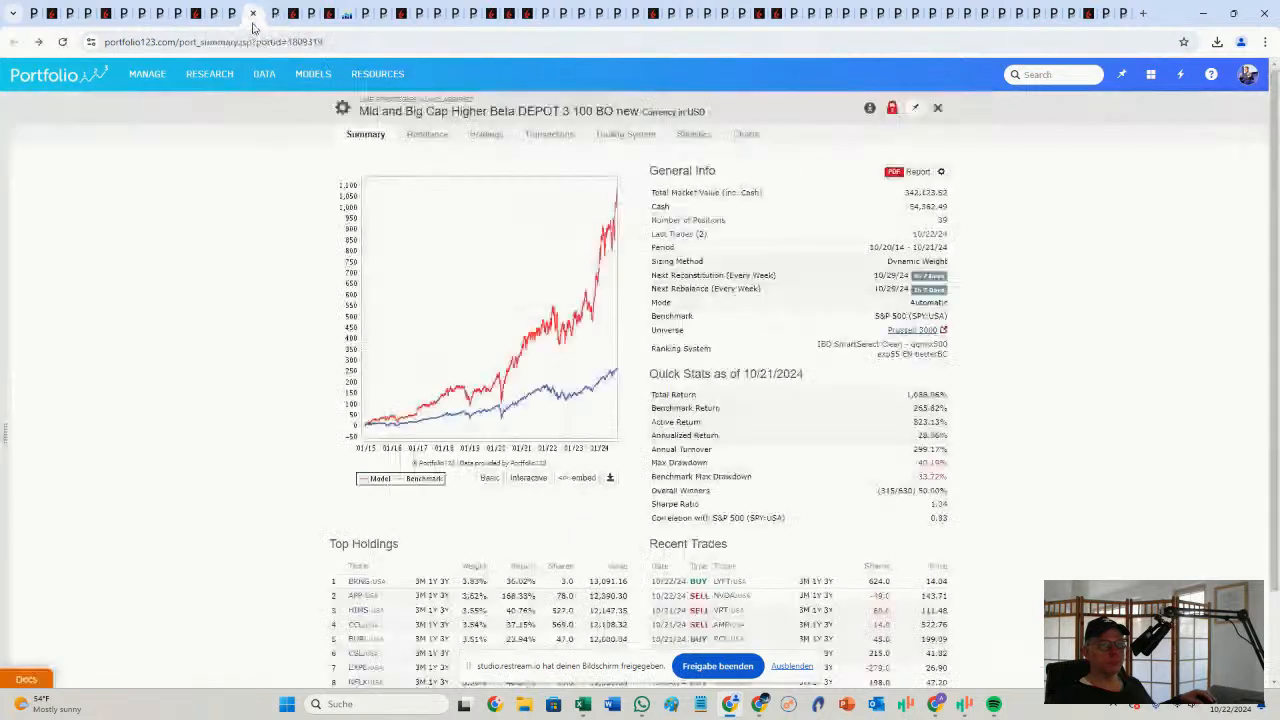
View the ten-year simulation summary and examine the factor list of its ranking system, IBD SmartSelect Clean - qqmix500 exp55 EN betterBC
{"action": "left_click", "coordinate": [273, 15]}
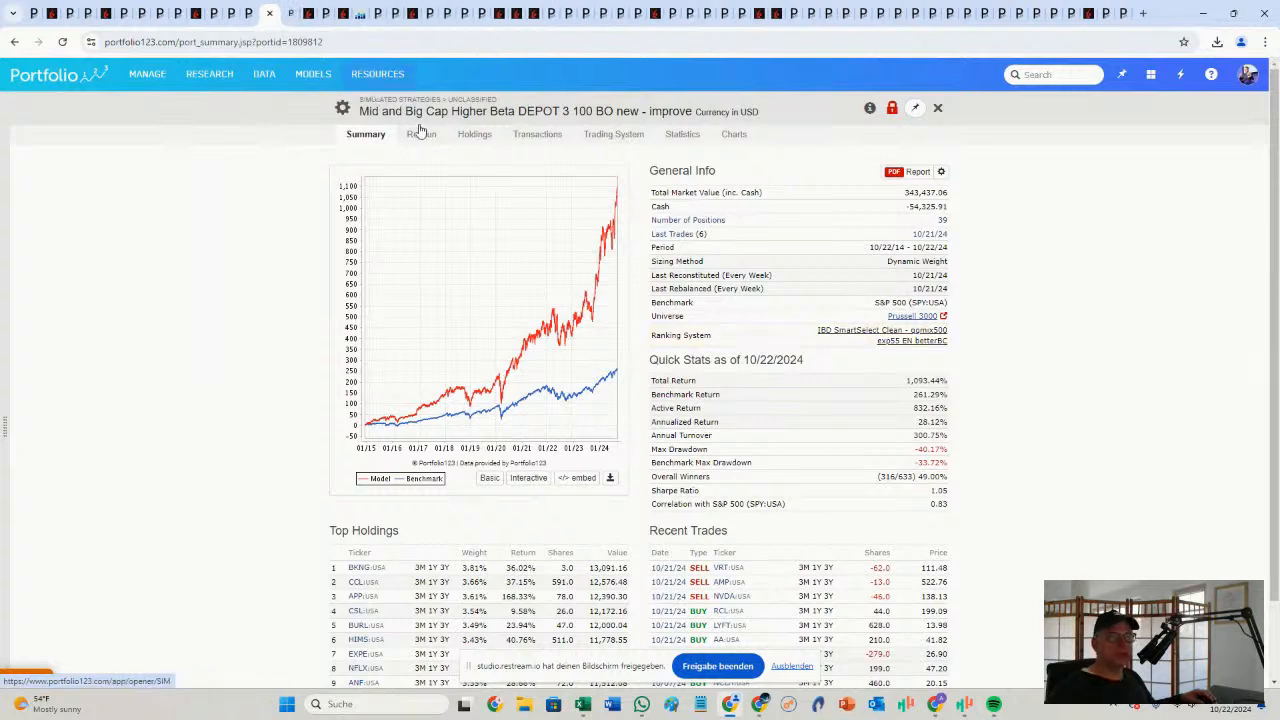
{"action": "left_click", "coordinate": [291, 14]}
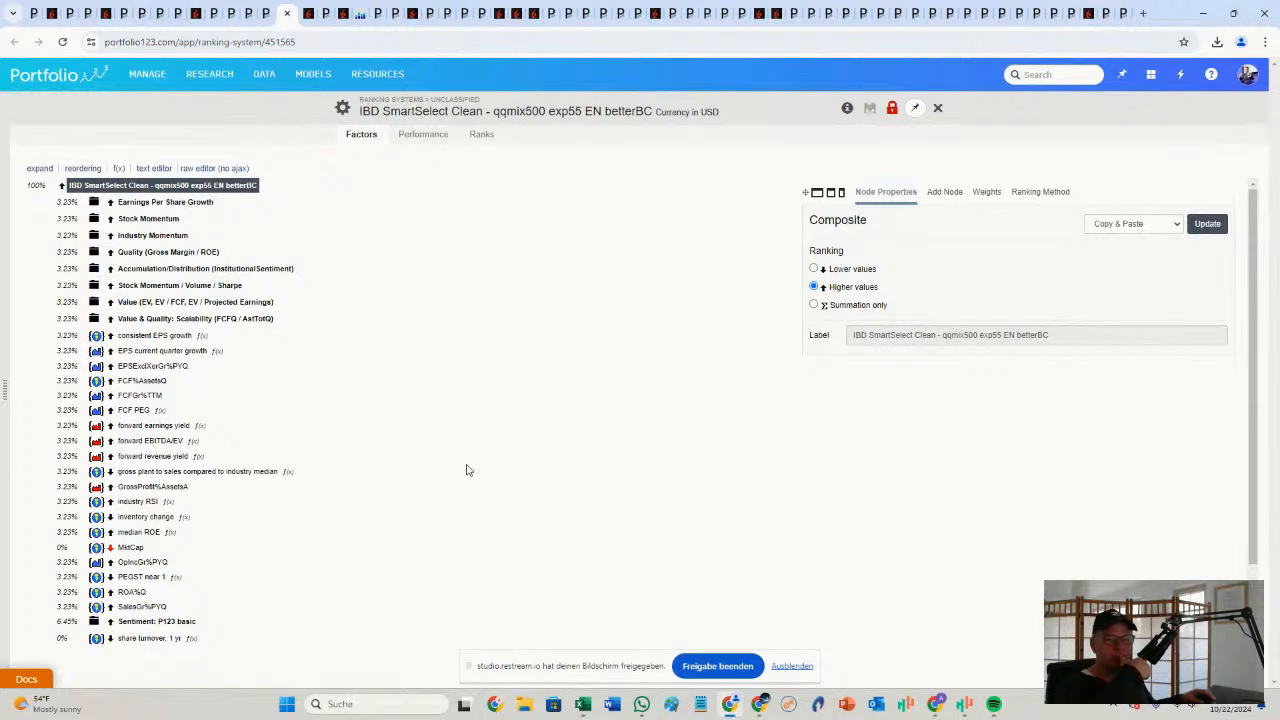
{"action": "scroll", "coordinate": [466, 470], "scroll_direction": "down", "scroll_amount": 1}
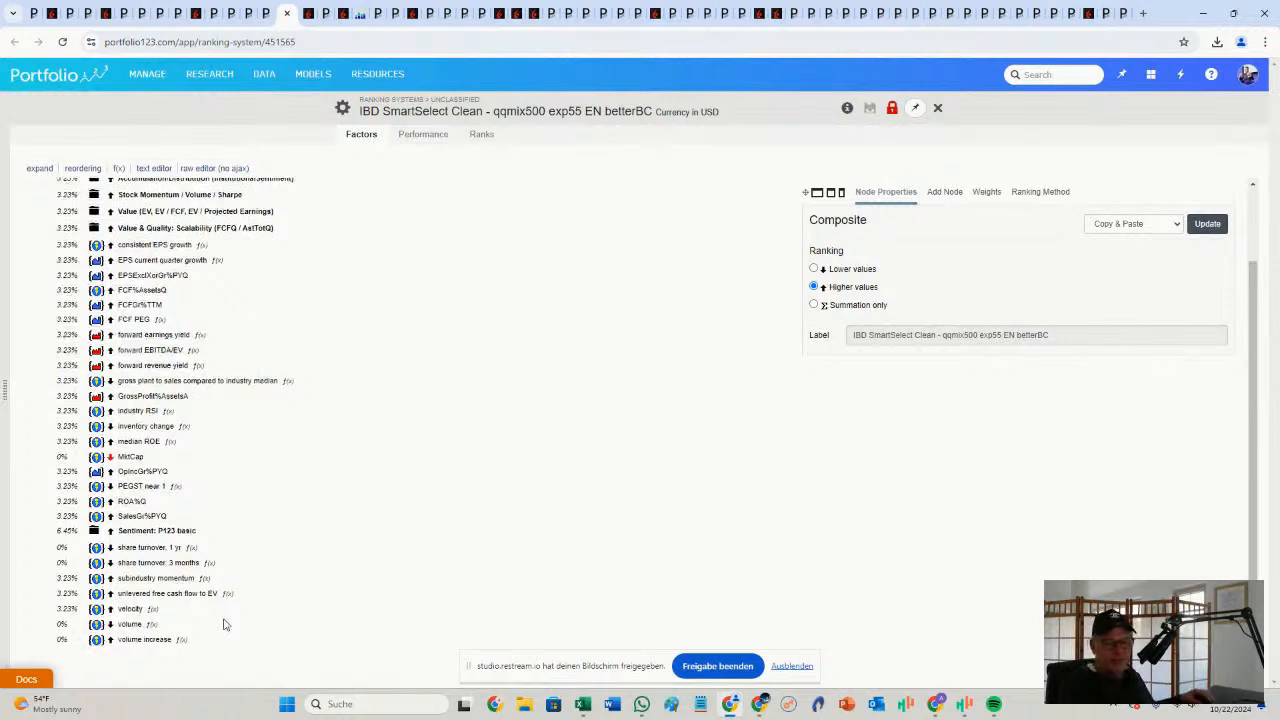
Check the volume increase formula, set that node's weight to 5, and save the updated ranking system
{"action": "left_click", "coordinate": [143, 640]}
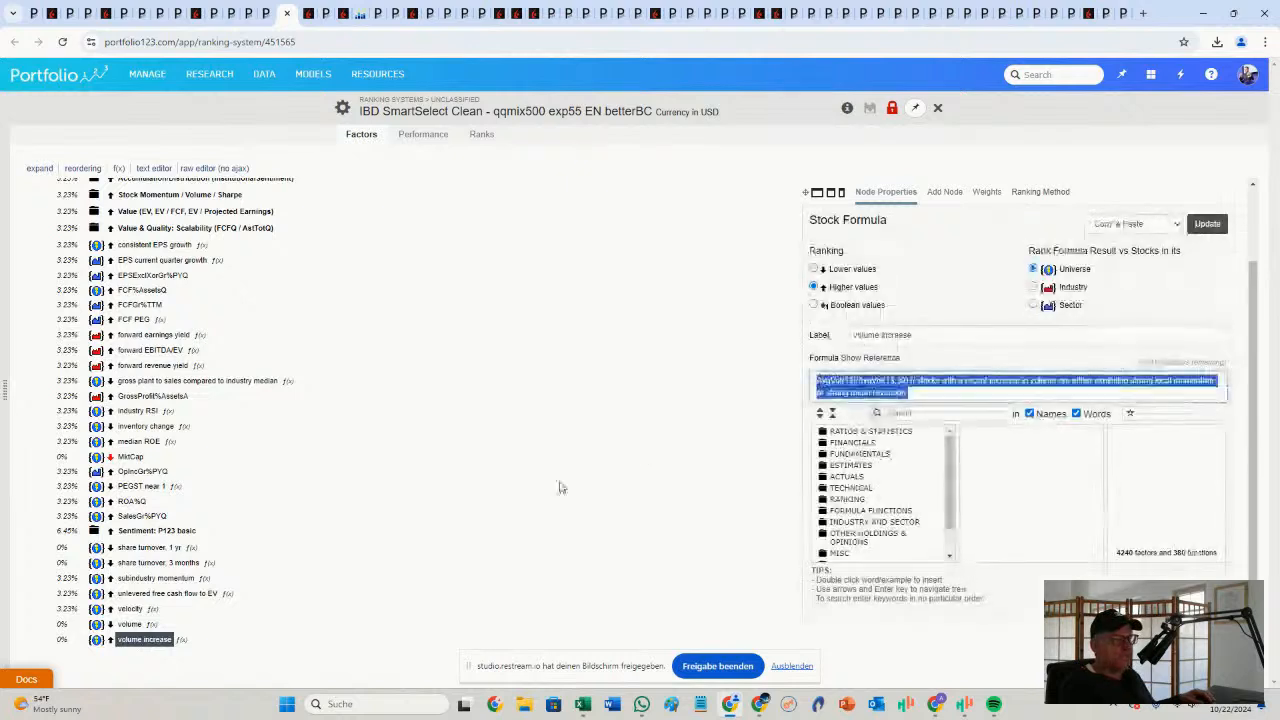
{"action": "scroll", "coordinate": [423, 420], "scroll_direction": "up", "scroll_amount": 2}
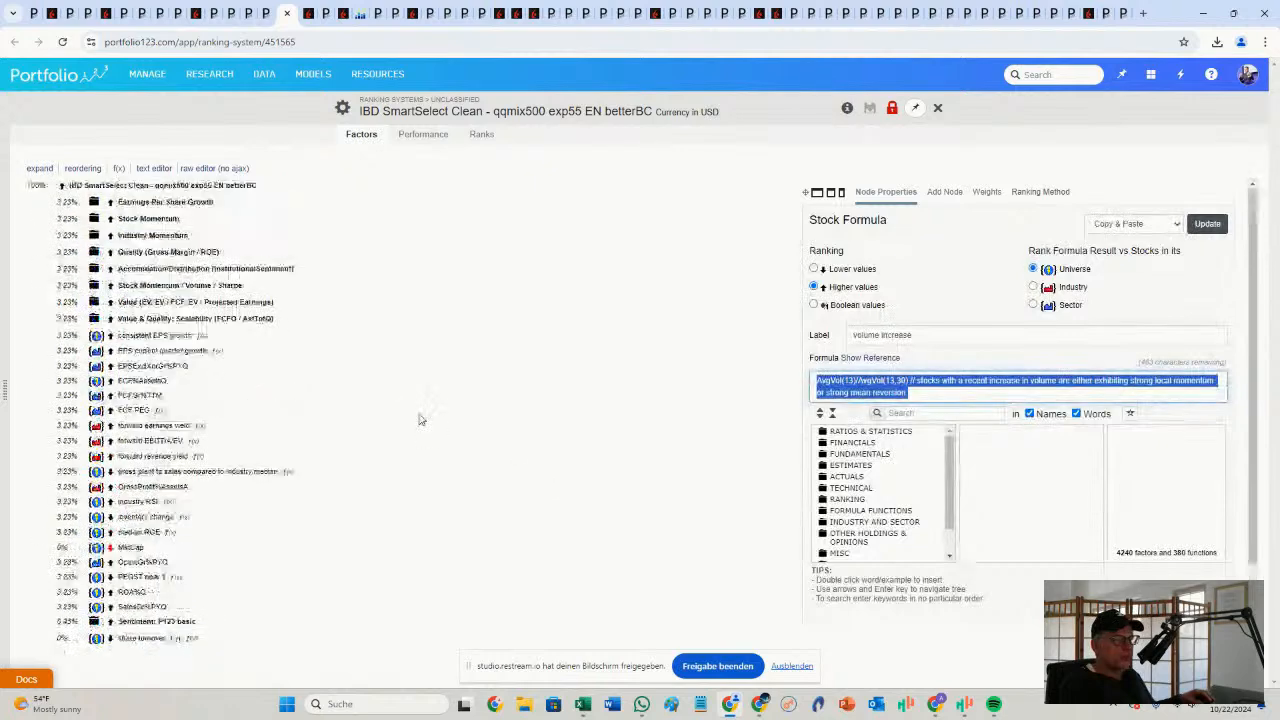
{"action": "left_click", "coordinate": [200, 186]}
{"action": "left_click", "coordinate": [985, 192]}
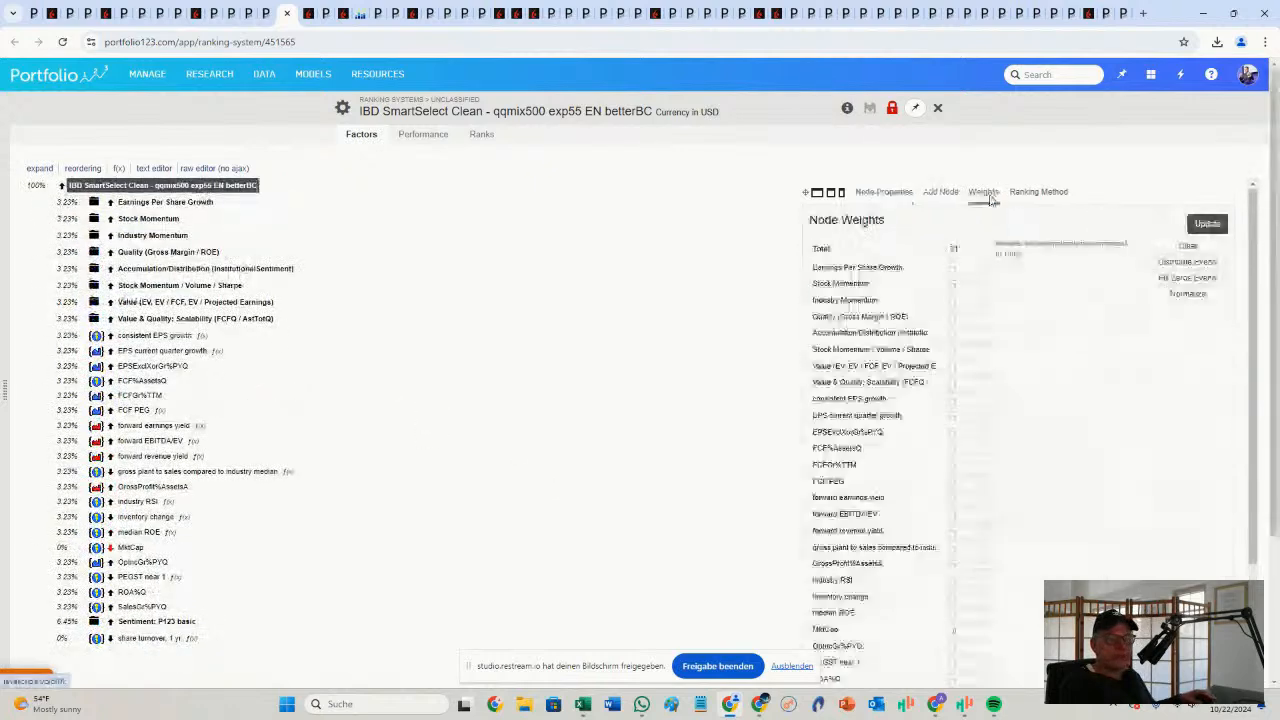
{"action": "scroll", "coordinate": [1103, 512], "scroll_direction": "down", "scroll_amount": 2}
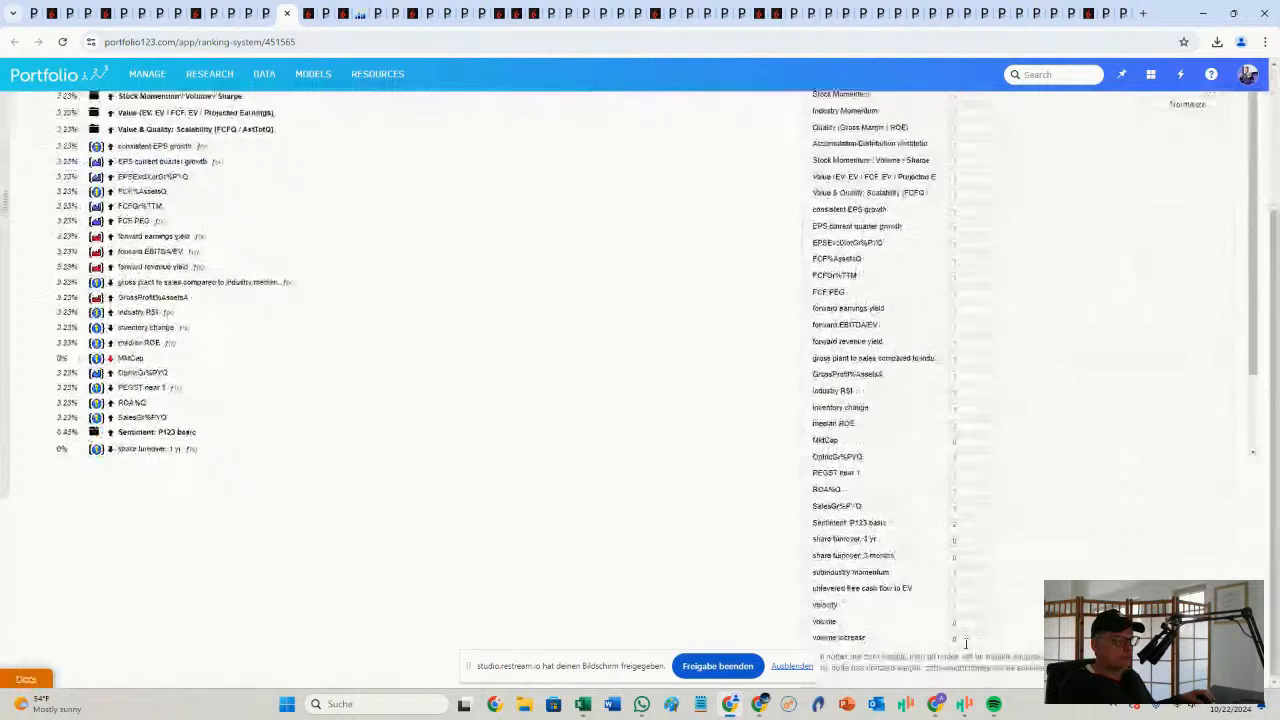
{"action": "left_click_drag", "start_coordinate": [966, 644], "coordinate": [951, 644]}
{"action": "type", "text": "5"}
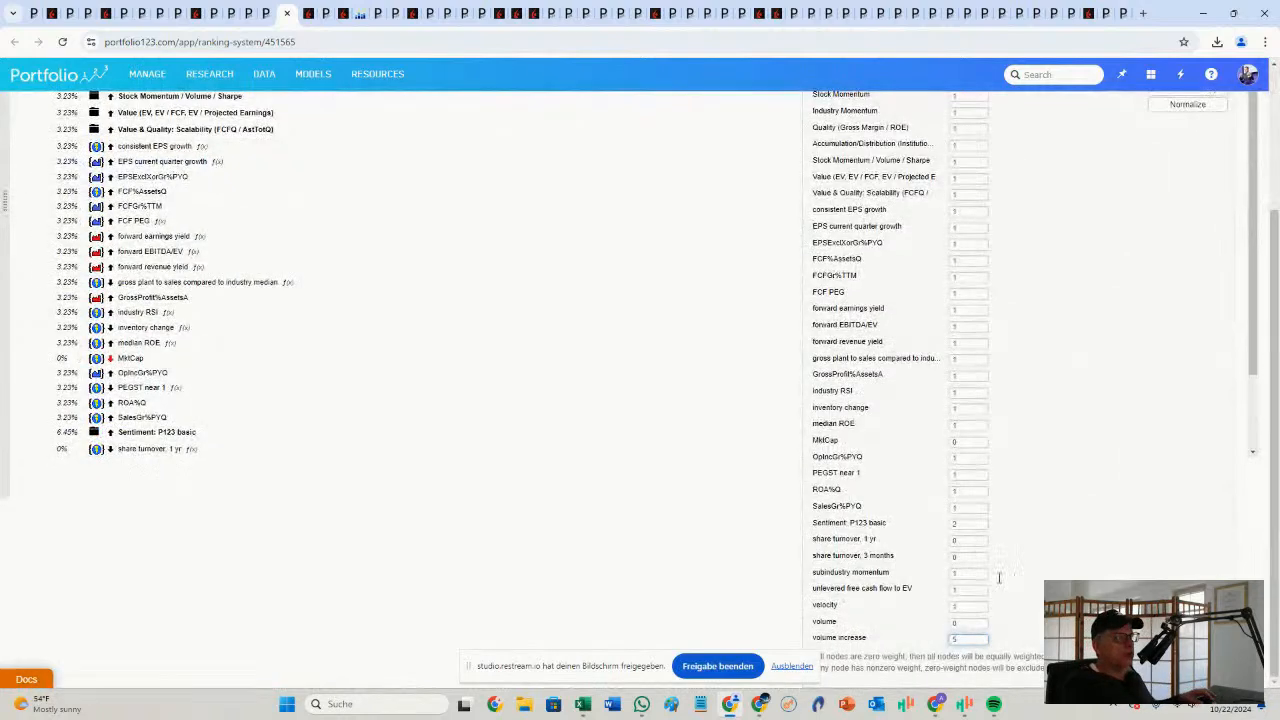
{"action": "scroll", "coordinate": [1193, 383], "scroll_direction": "up", "scroll_amount": 5}
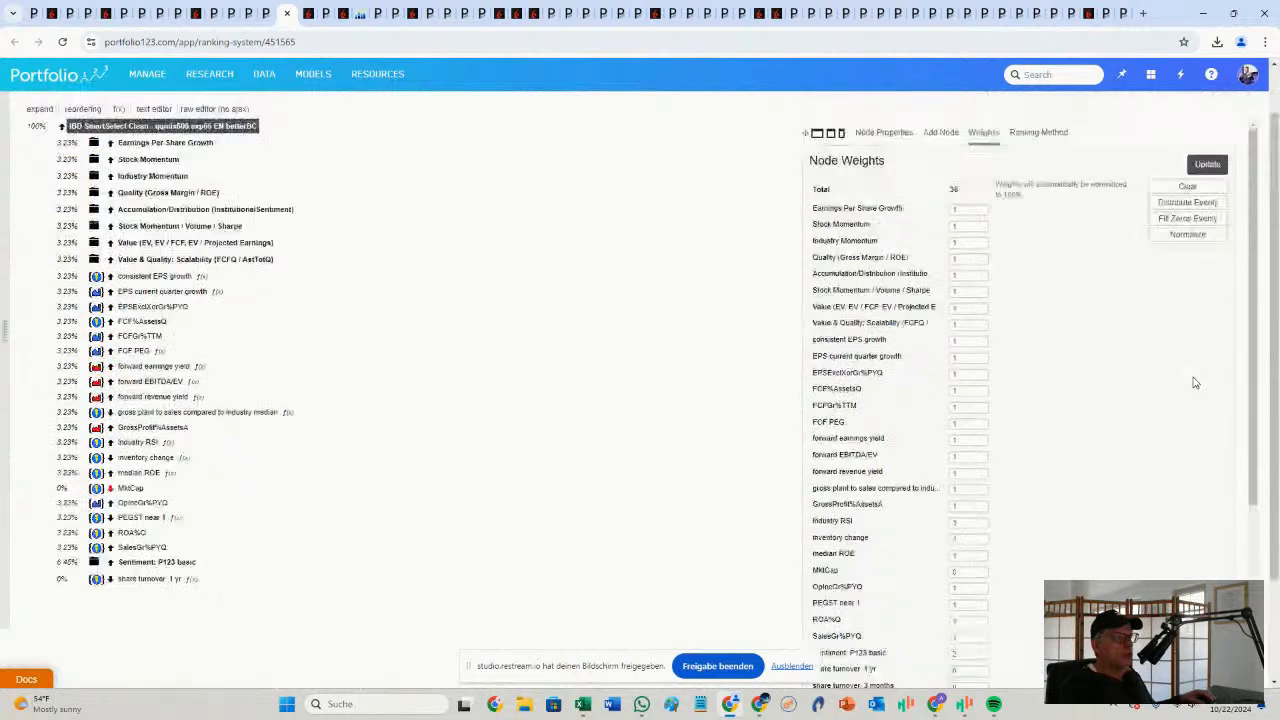
{"action": "left_click", "coordinate": [1207, 223]}
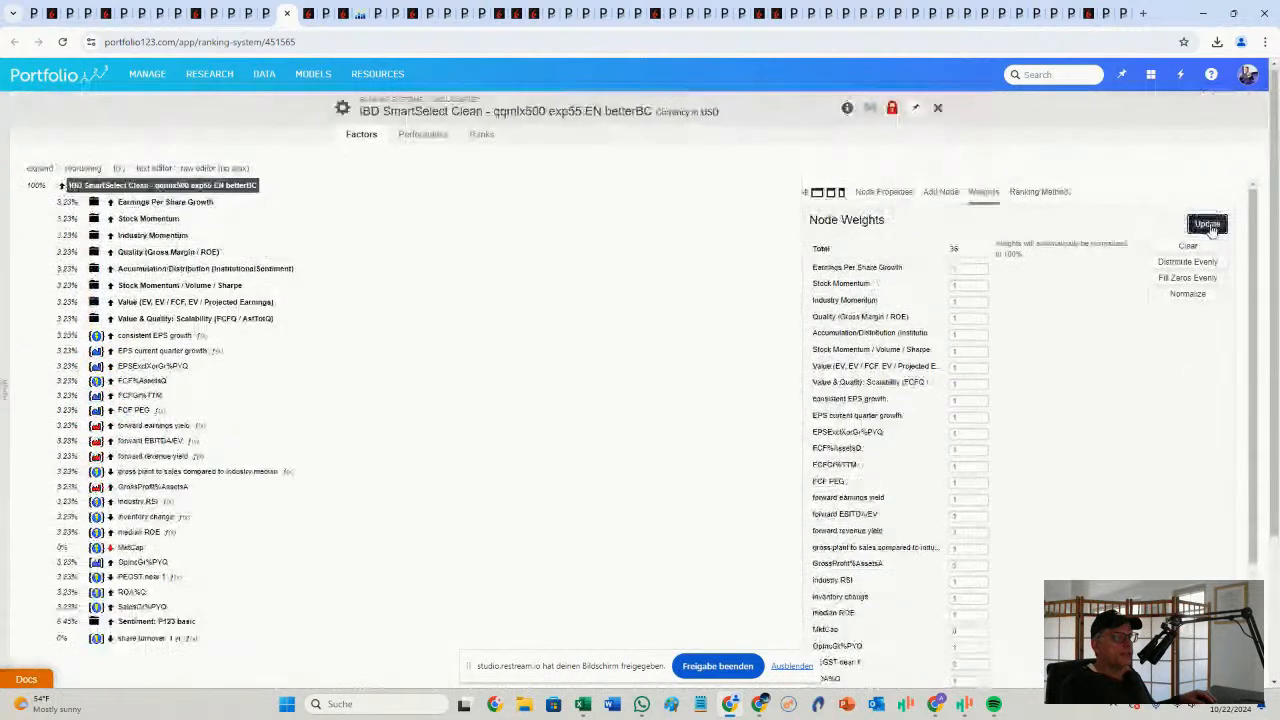
{"action": "left_click", "coordinate": [869, 108]}
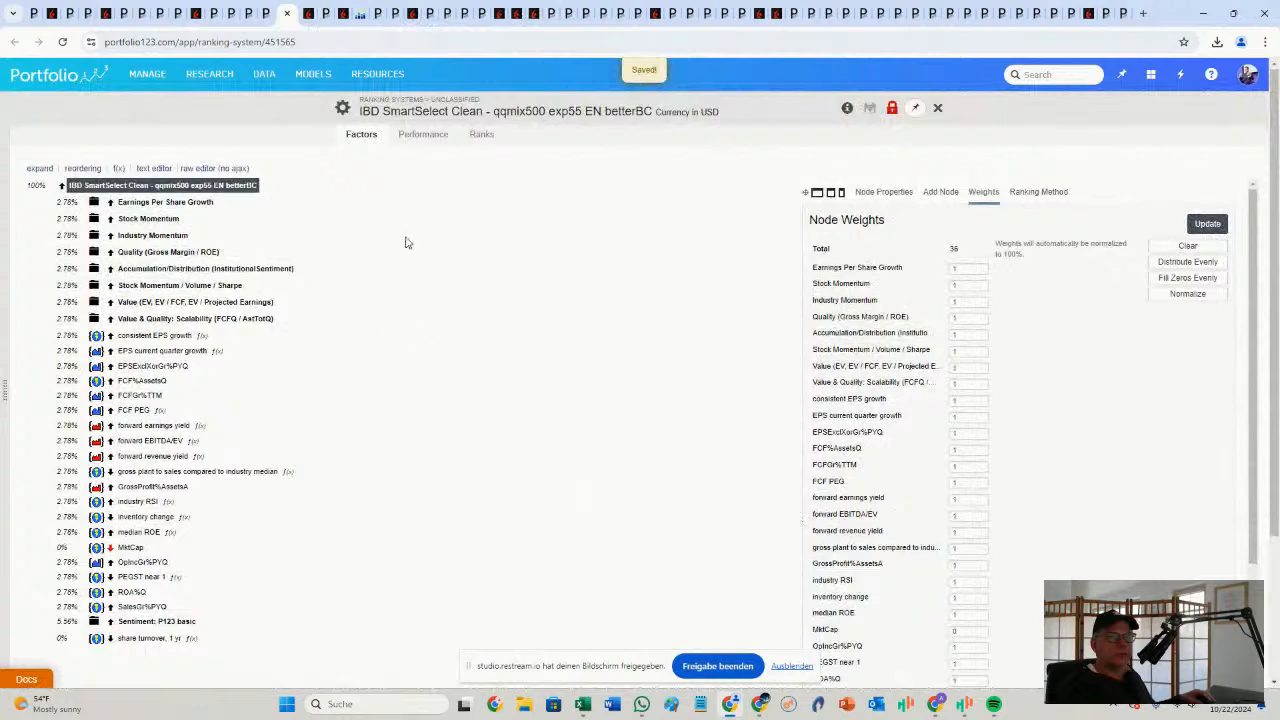
Re-run the Mid and Big Cap Higher Beta DEPOT 3 100 BO new - improve simulation for 10/22/2014 - 10/22/2024
{"action": "left_click", "coordinate": [269, 13]}
{"action": "left_click", "coordinate": [432, 145]}
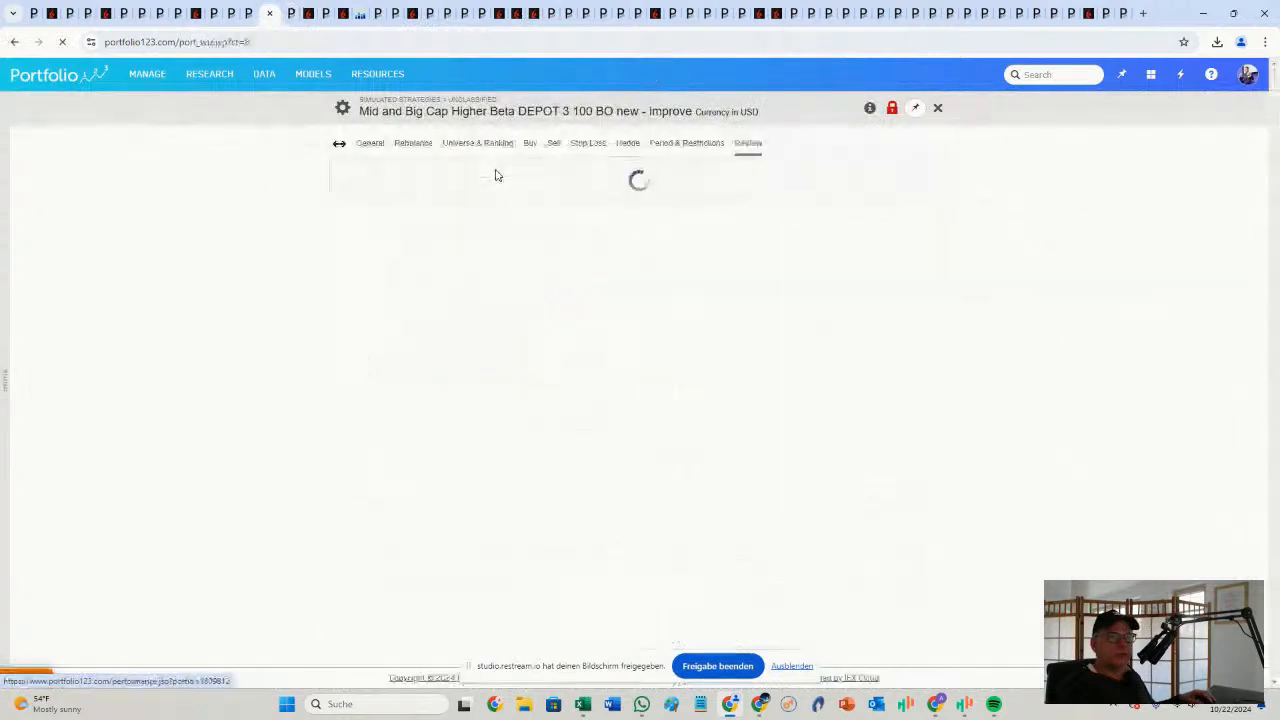
{"action": "left_click", "coordinate": [700, 145]}
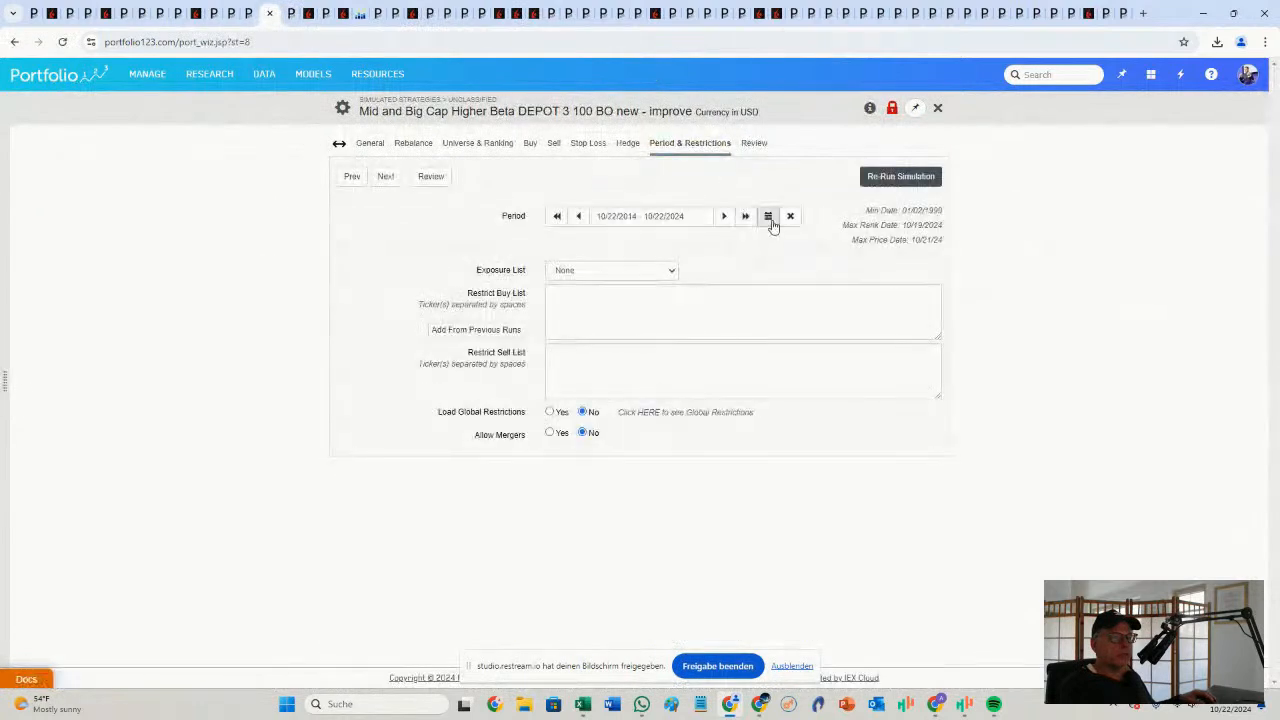
{"action": "left_click", "coordinate": [905, 179]}
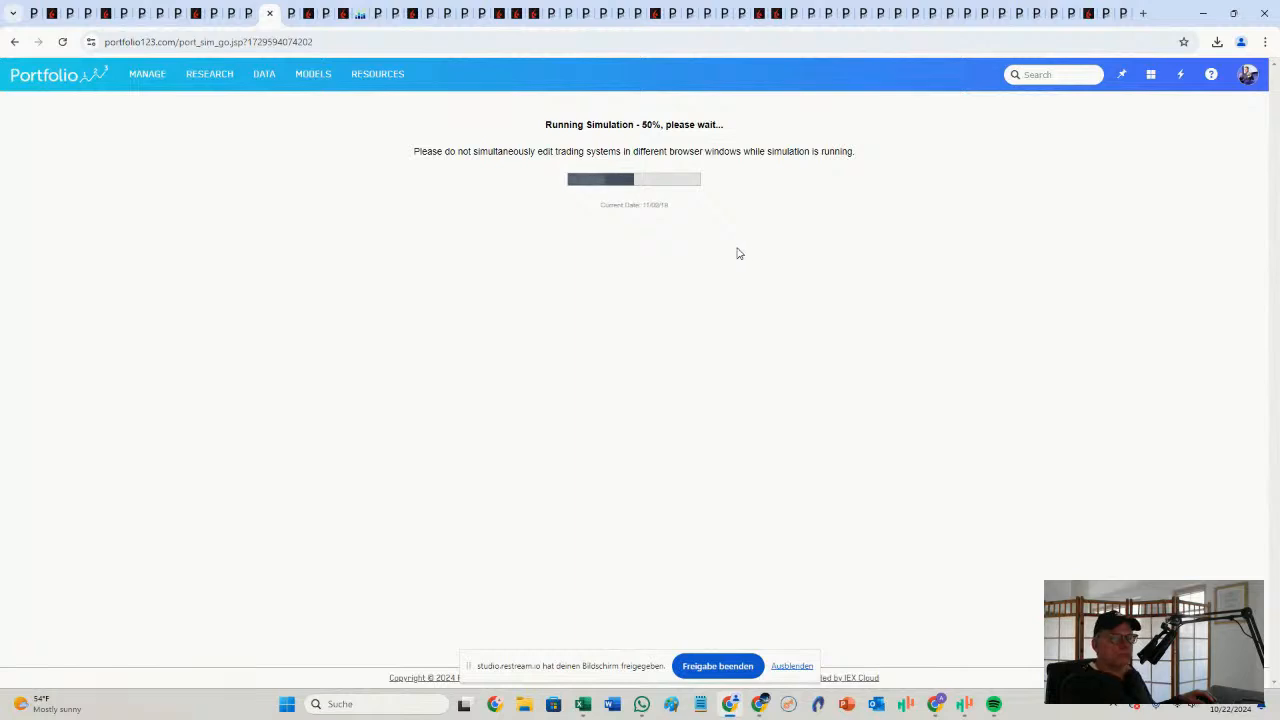
Compare the re-run simulation's summary with the live strategy's, focusing on the Sharpe ratio and overall winners
{"action": "left_click", "coordinate": [250, 15]}
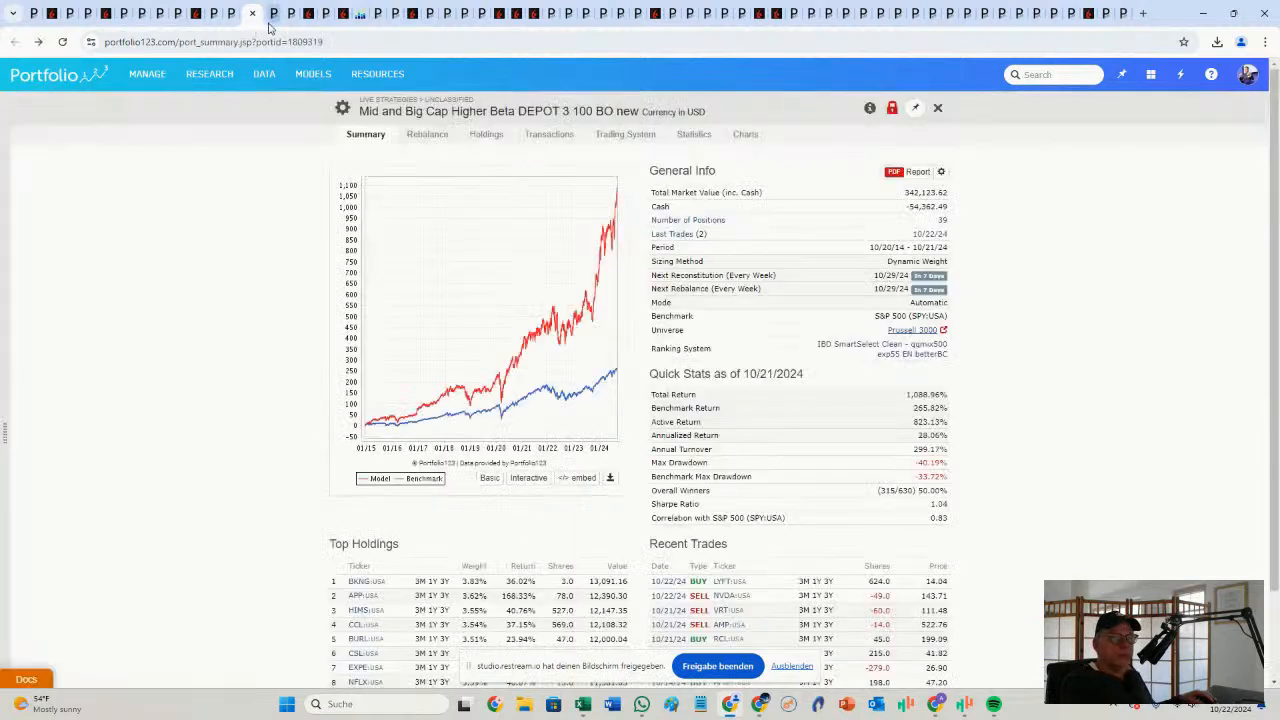
{"action": "left_click", "coordinate": [272, 18]}
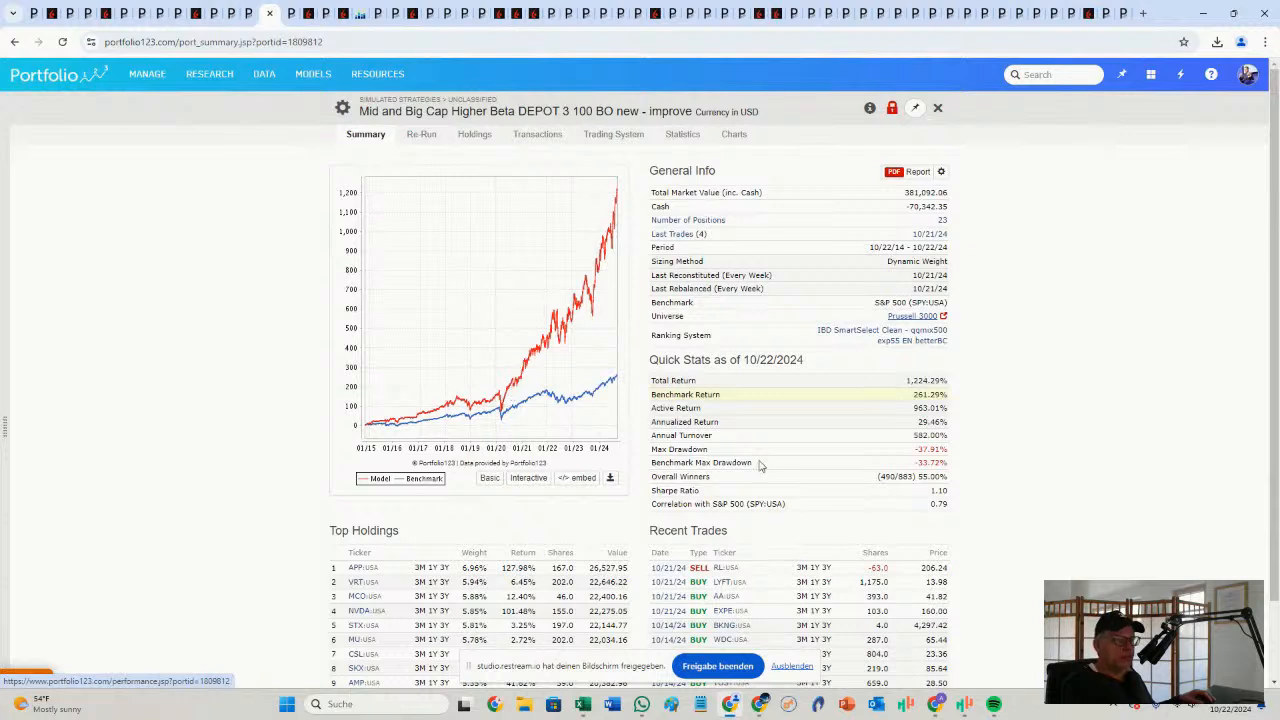
{"action": "left_click_drag", "start_coordinate": [933, 491], "coordinate": [953, 499]}
{"action": "left_click", "coordinate": [954, 497]}
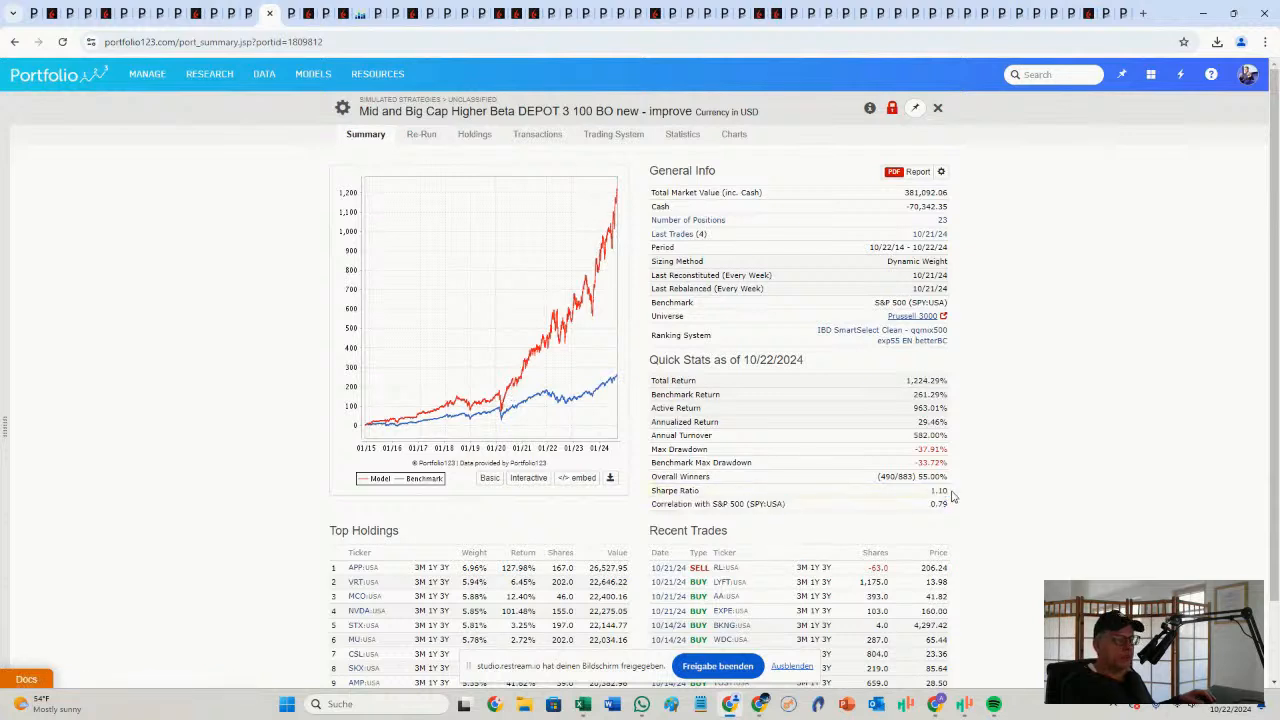
{"action": "left_click", "coordinate": [247, 13]}
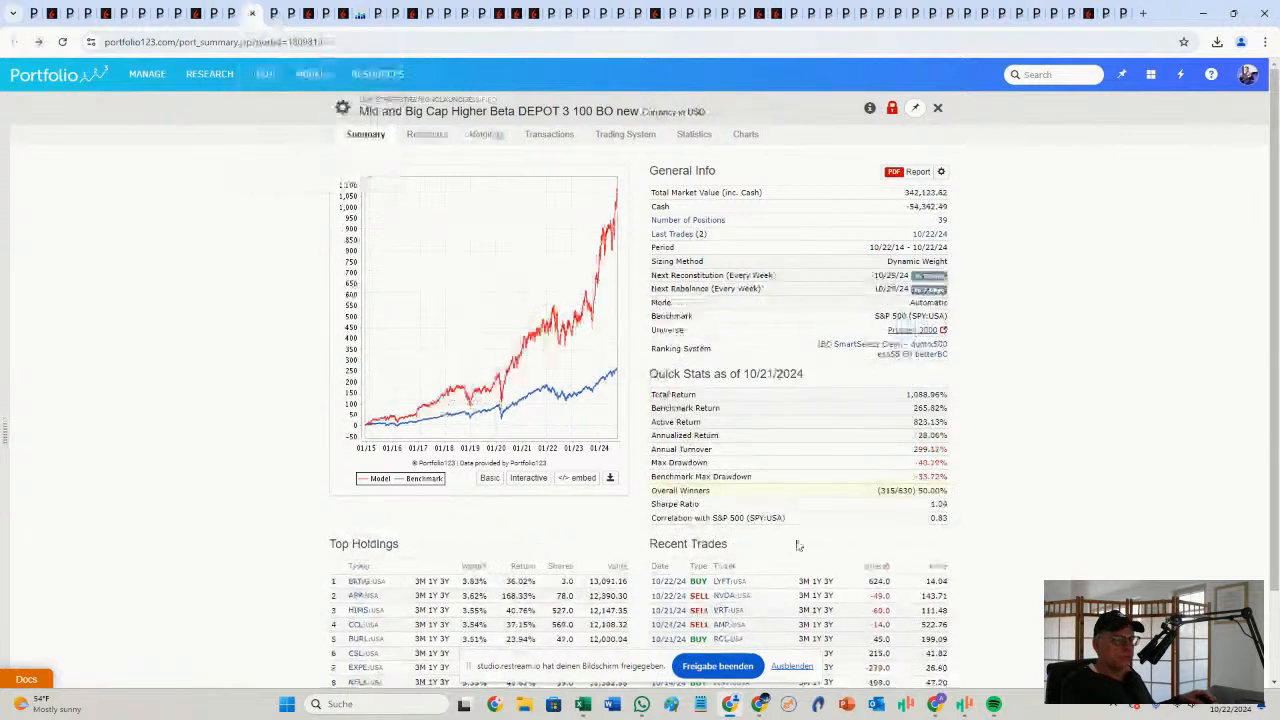
{"action": "mouse_move", "coordinate": [928, 505]}
{"action": "left_mouse_down"}
{"action": "mouse_move", "coordinate": [938, 518]}
{"action": "mouse_move", "coordinate": [946, 503]}
{"action": "left_mouse_up"}
{"action": "left_click", "coordinate": [265, 13]}
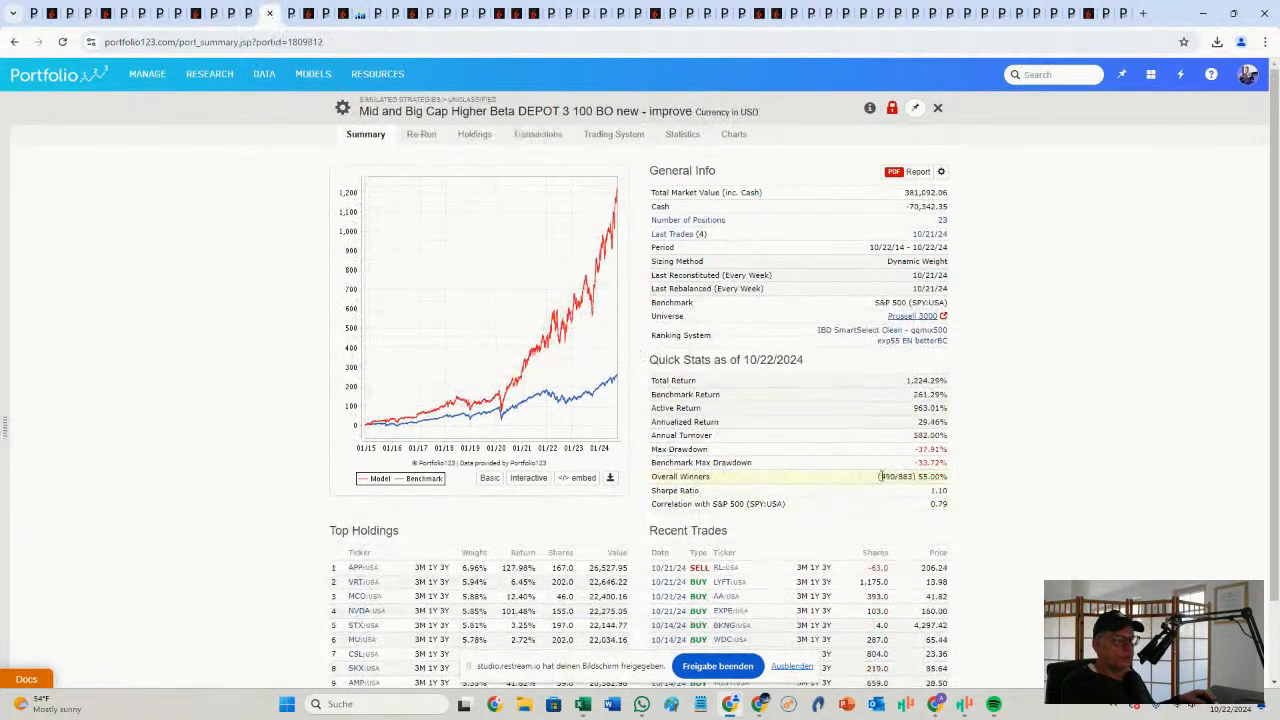
{"action": "left_click_drag", "start_coordinate": [877, 477], "coordinate": [945, 476]}
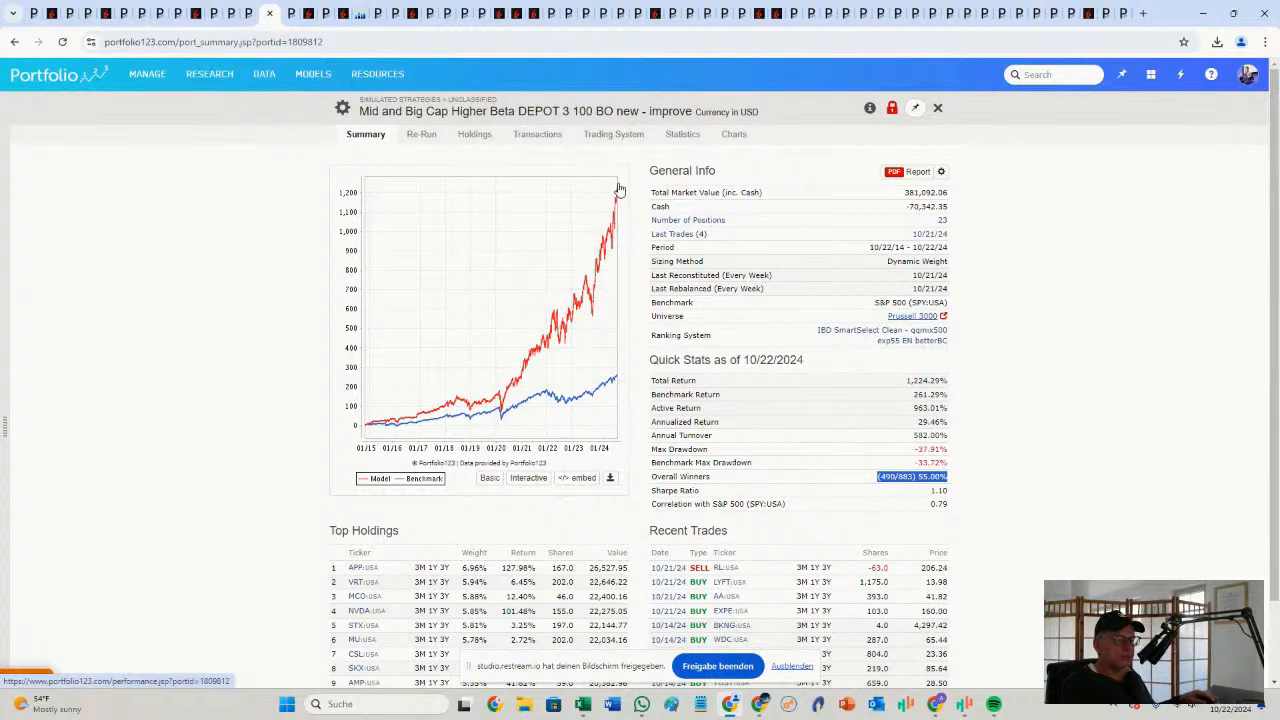
{"action": "left_click", "coordinate": [965, 709]}
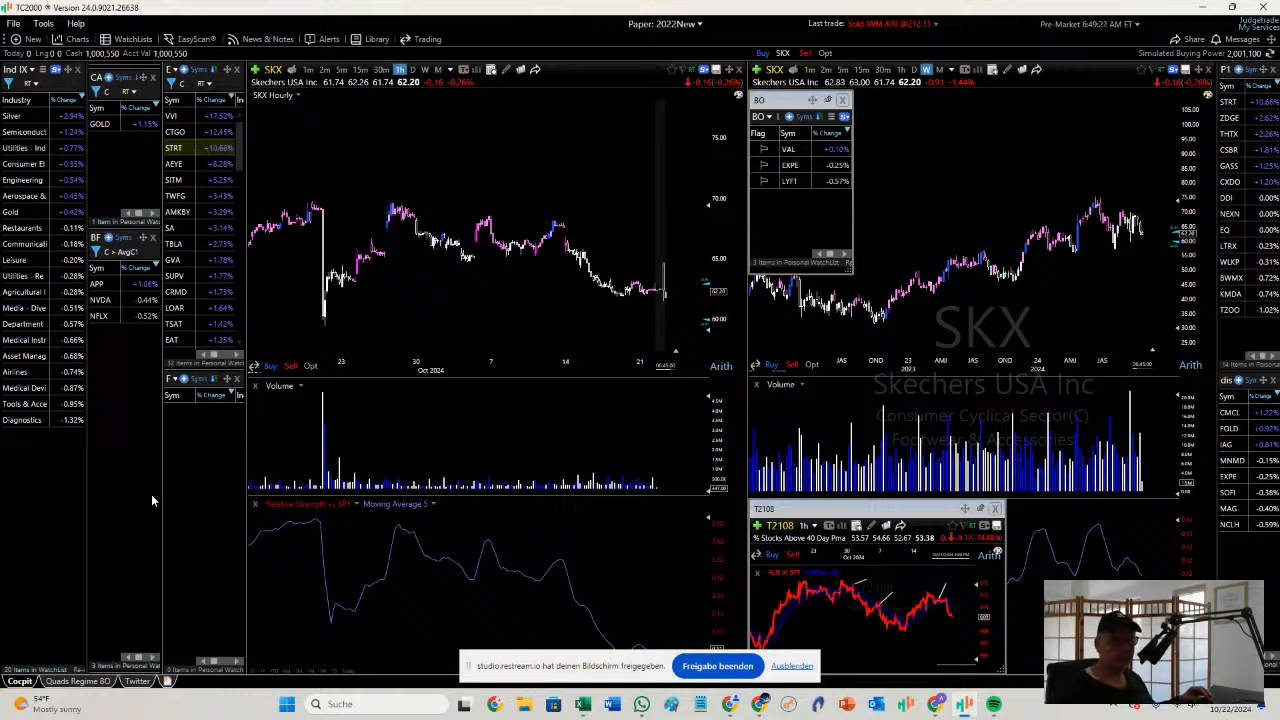
{"action": "key", "text": "alt+Tab"}
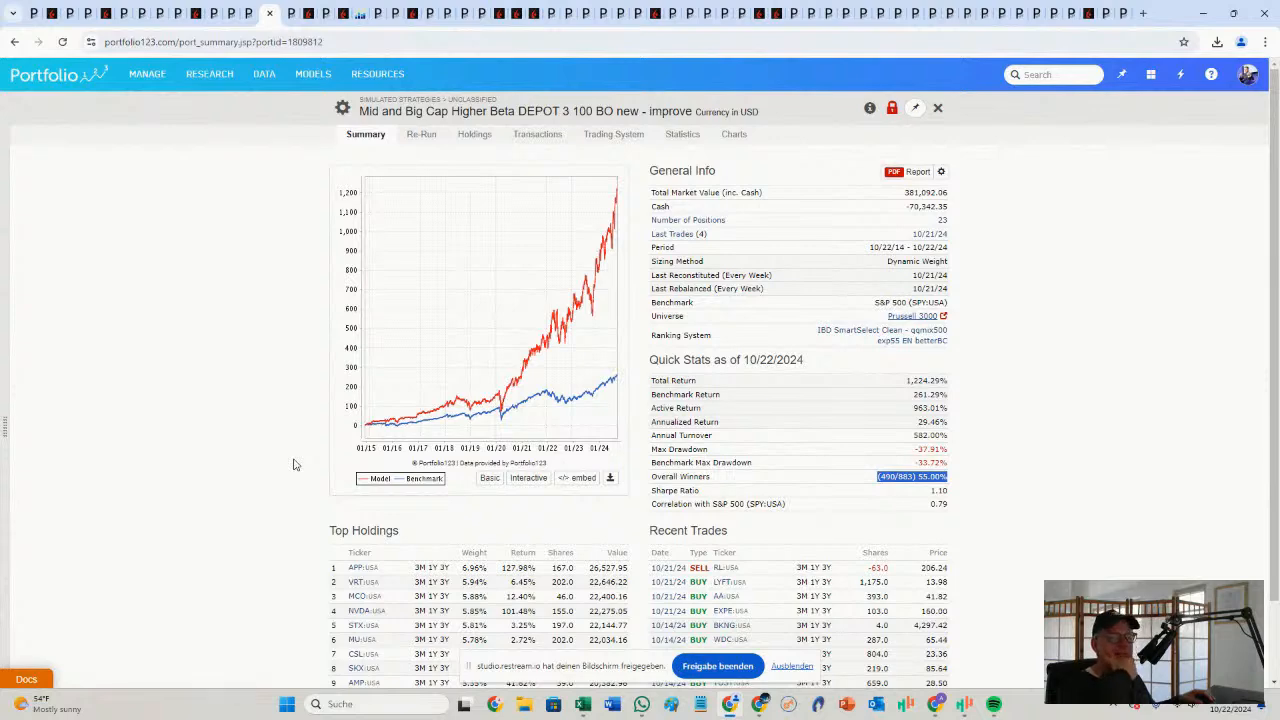
Open the simulation's ranking system and examine its factor weights and the volume increase formula
{"action": "left_click", "coordinate": [910, 345]}
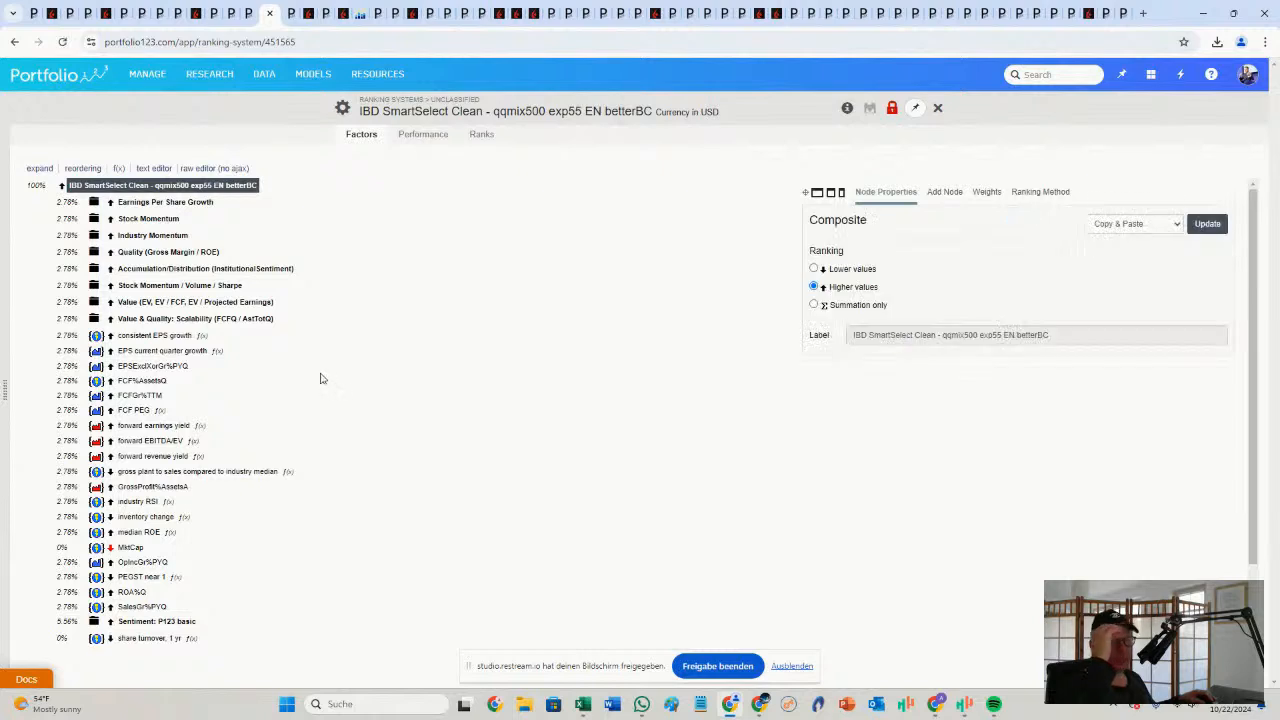
{"action": "scroll", "coordinate": [280, 440], "scroll_direction": "down", "scroll_amount": 1}
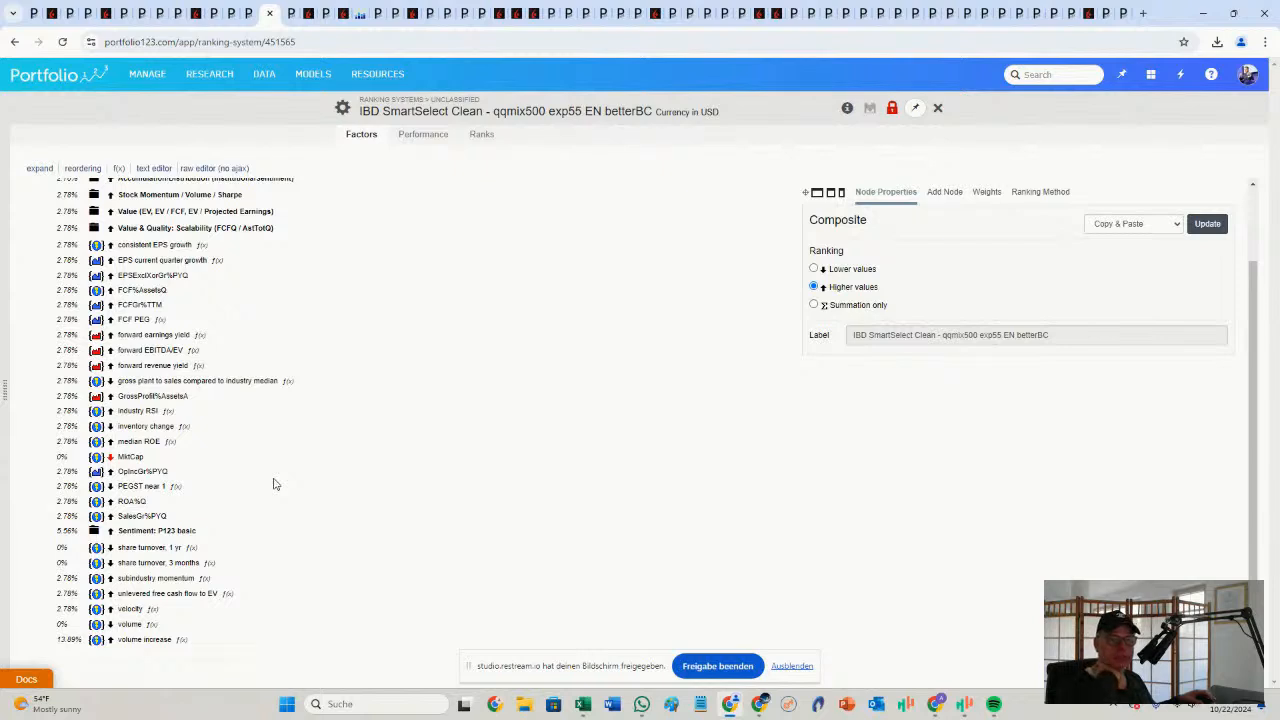
{"action": "scroll", "coordinate": [275, 484], "scroll_direction": "up", "scroll_amount": 1}
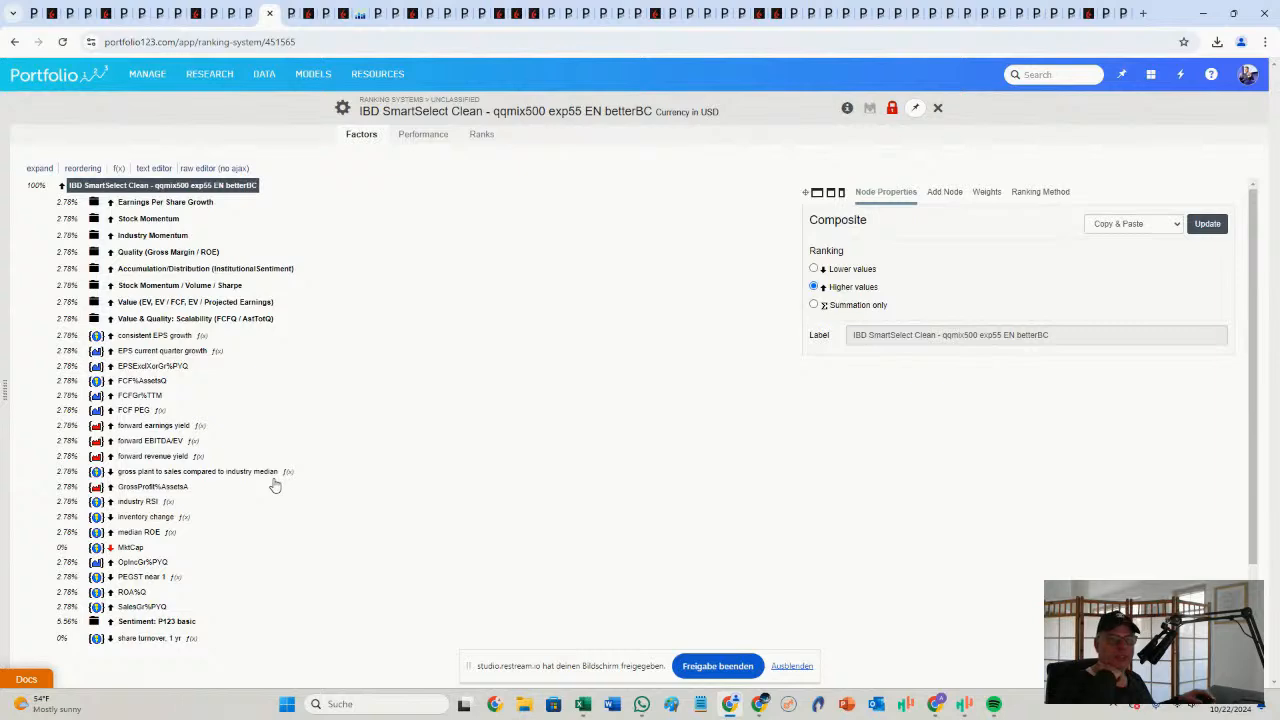
{"action": "scroll", "coordinate": [275, 485], "scroll_direction": "down", "scroll_amount": 3}
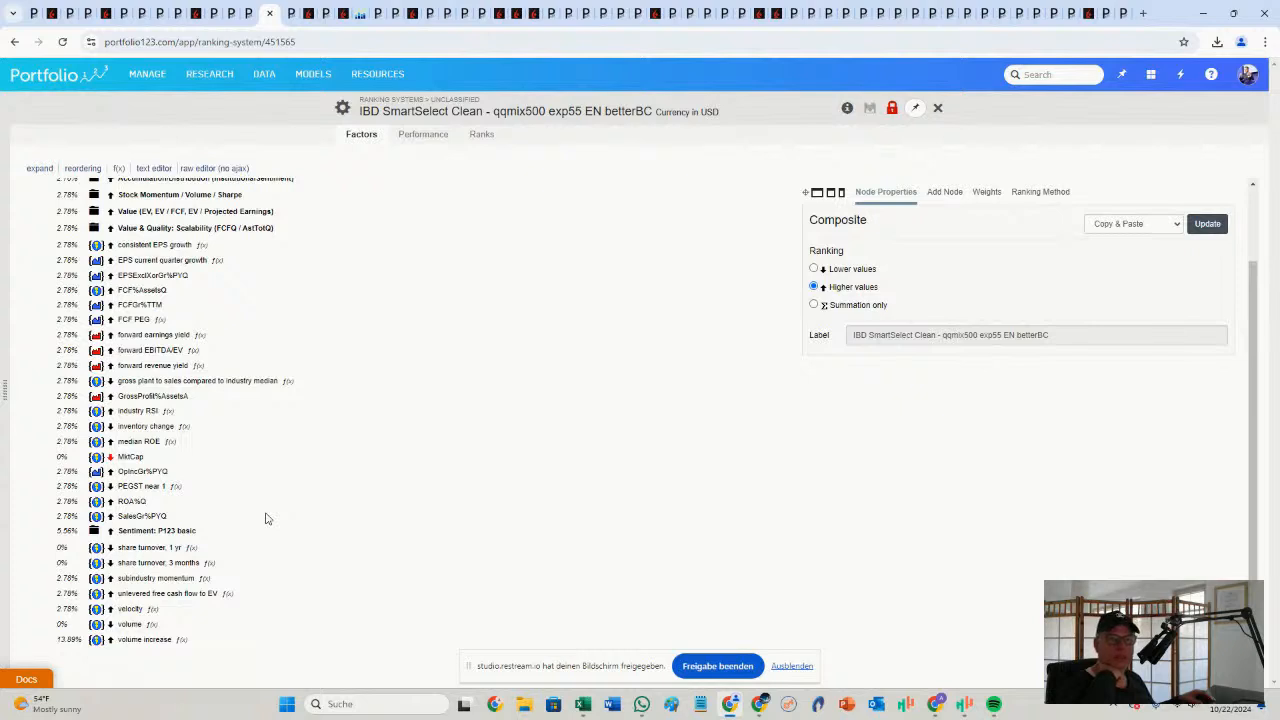
{"action": "left_click", "coordinate": [140, 645]}
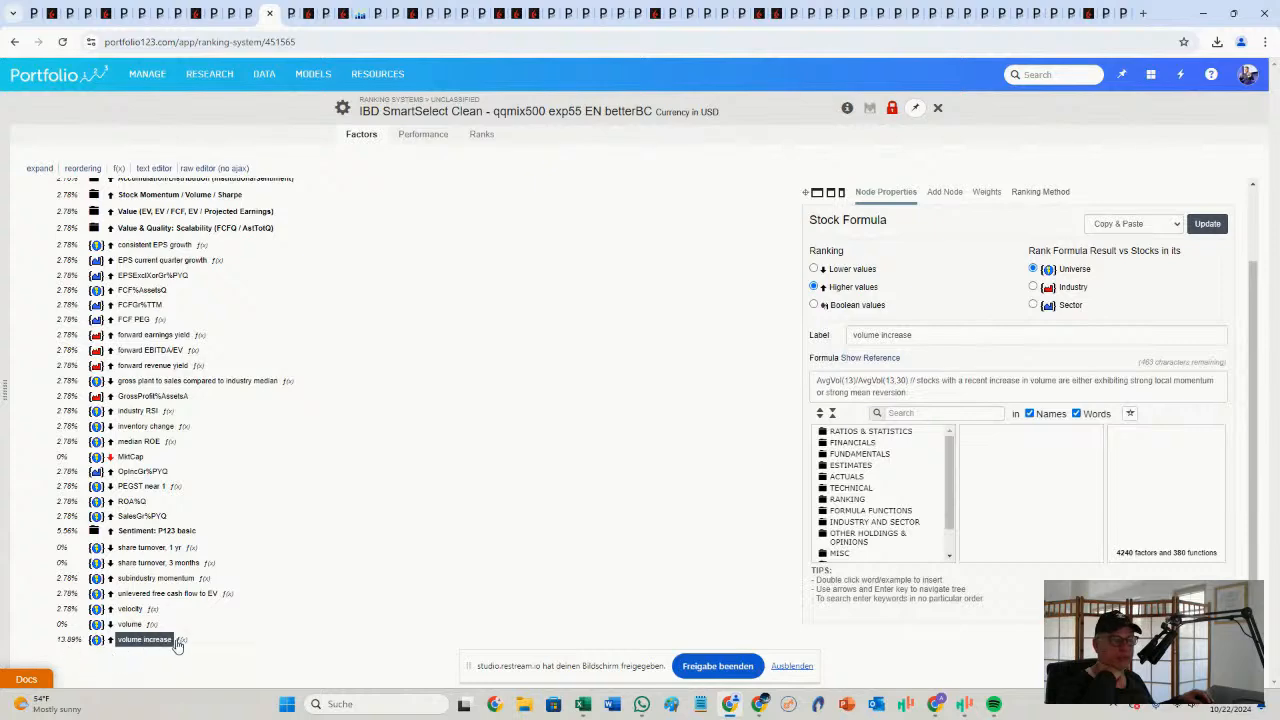
{"action": "scroll", "coordinate": [283, 376], "scroll_direction": "up", "scroll_amount": 2}
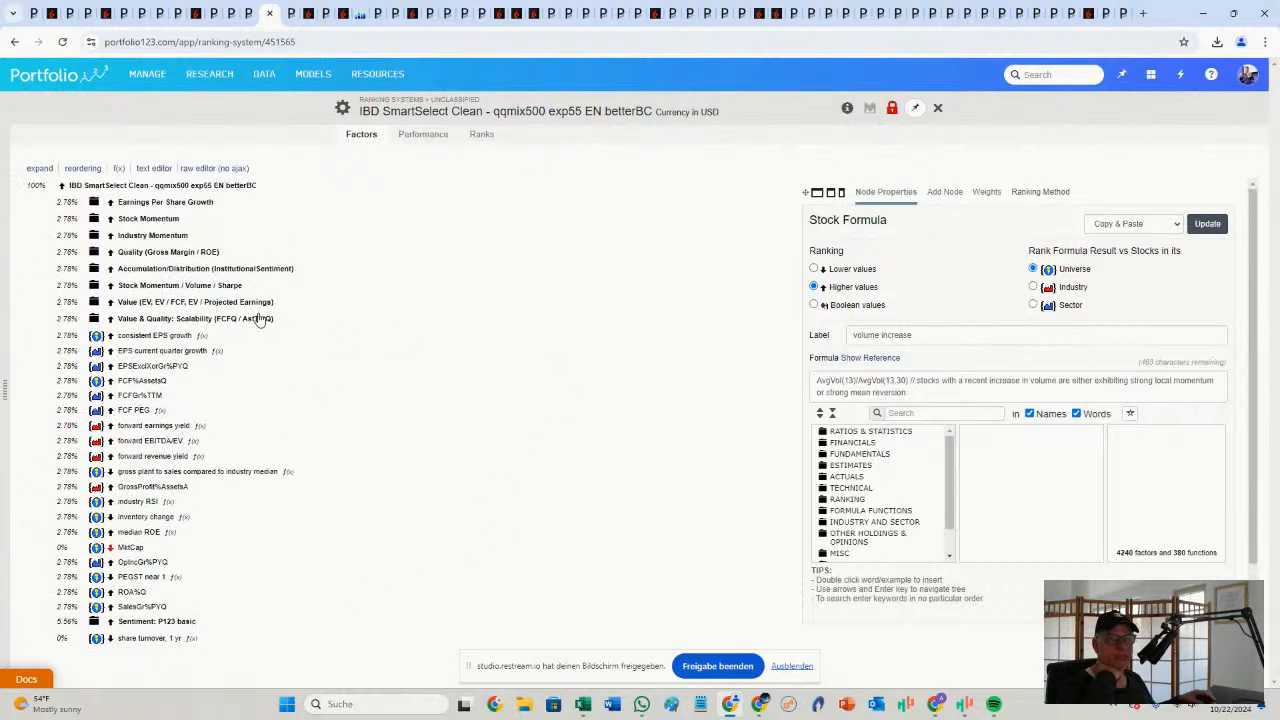
{"action": "scroll", "coordinate": [294, 417], "scroll_direction": "down", "scroll_amount": 2}
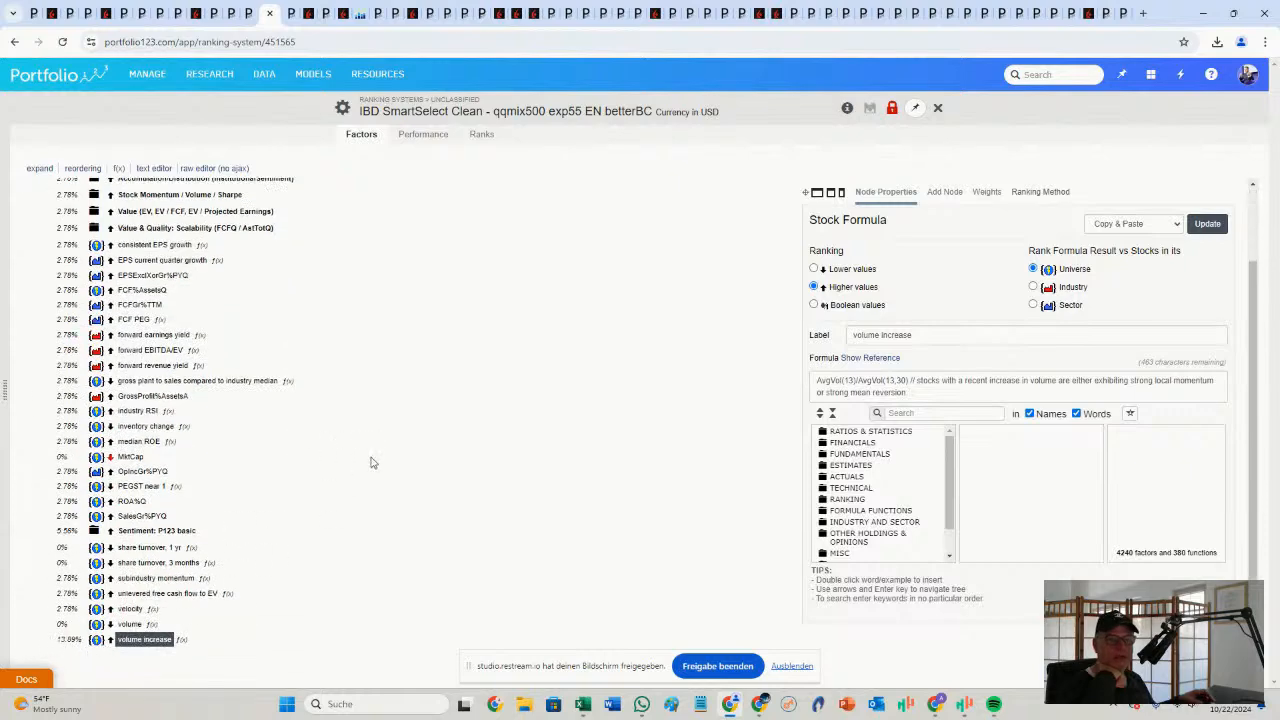
{"action": "scroll", "coordinate": [361, 436], "scroll_direction": "up", "scroll_amount": 2}
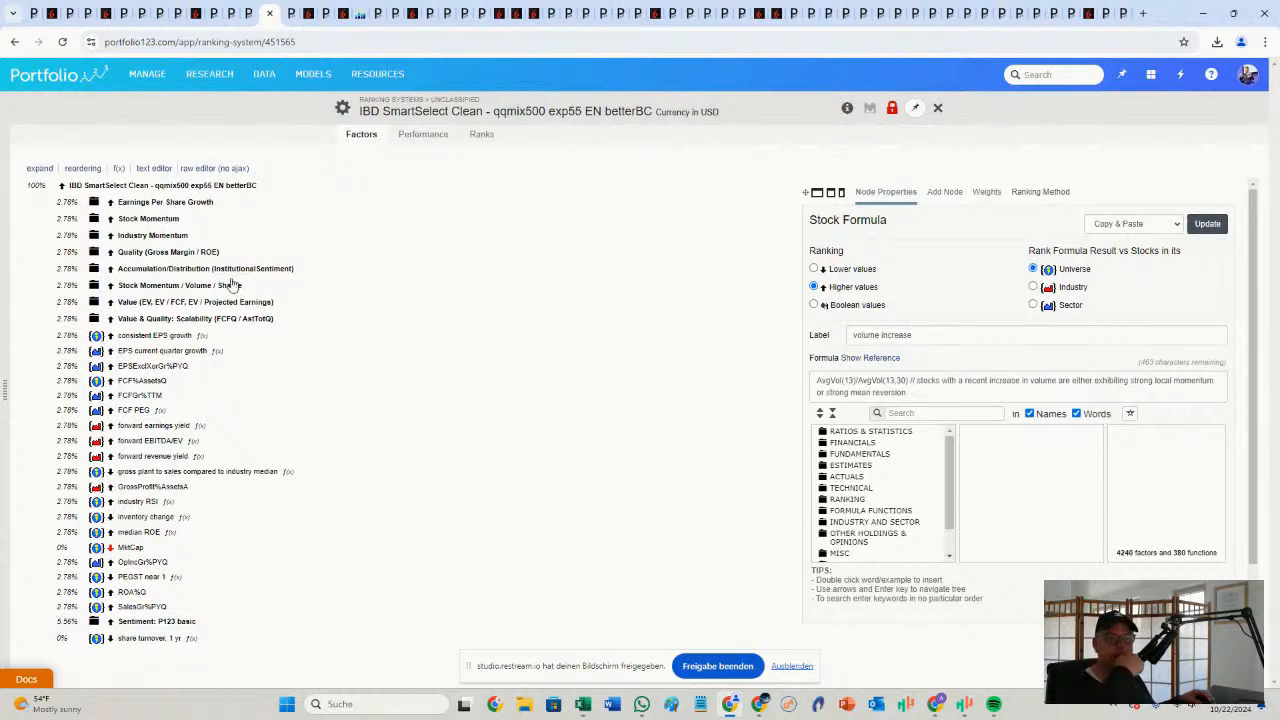
Inspect the factors inside the Stock Momentum and Stock Momentum / Volume / Sharpe composites, and collapse both
{"action": "left_click", "coordinate": [150, 219]}
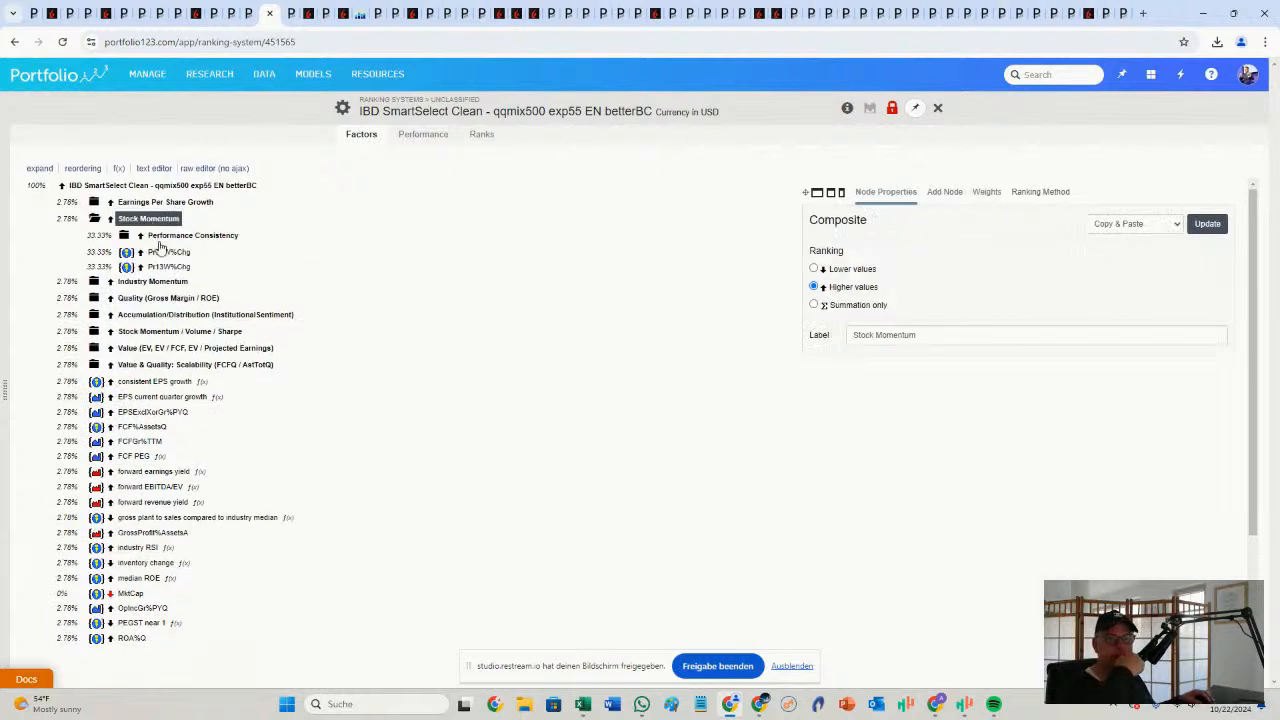
{"action": "left_click", "coordinate": [148, 336]}
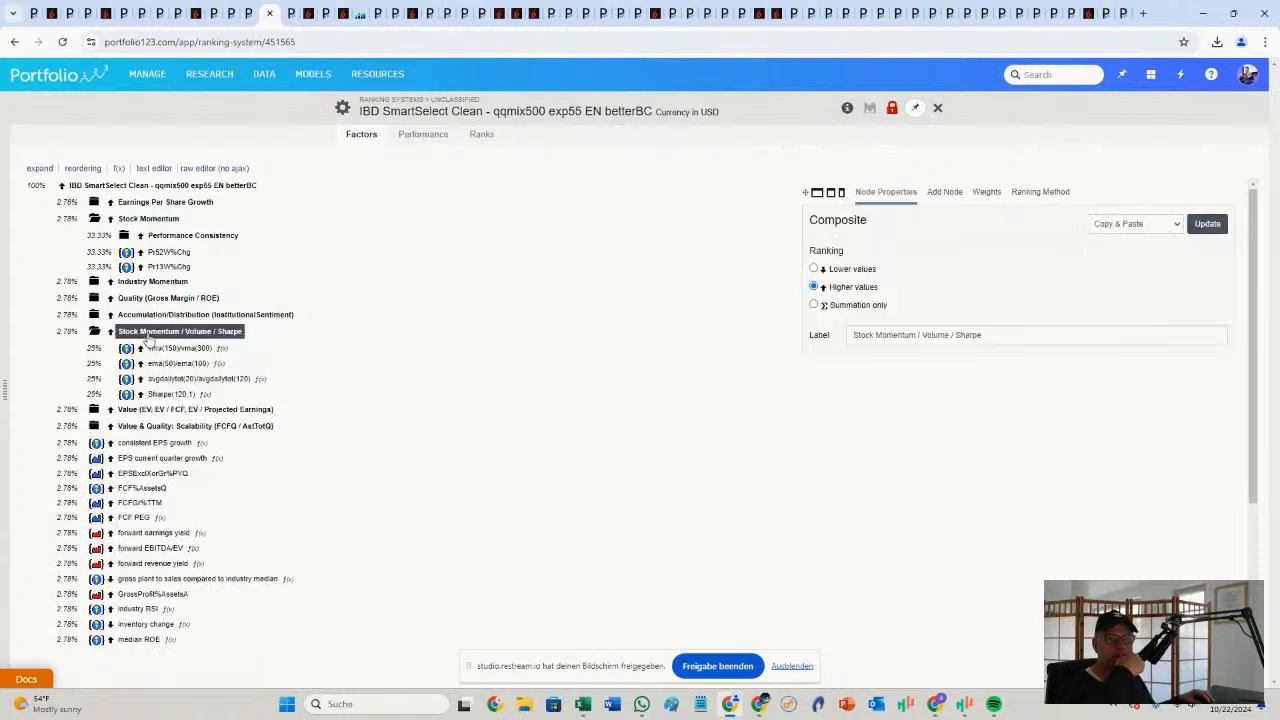
{"action": "left_click", "coordinate": [96, 332]}
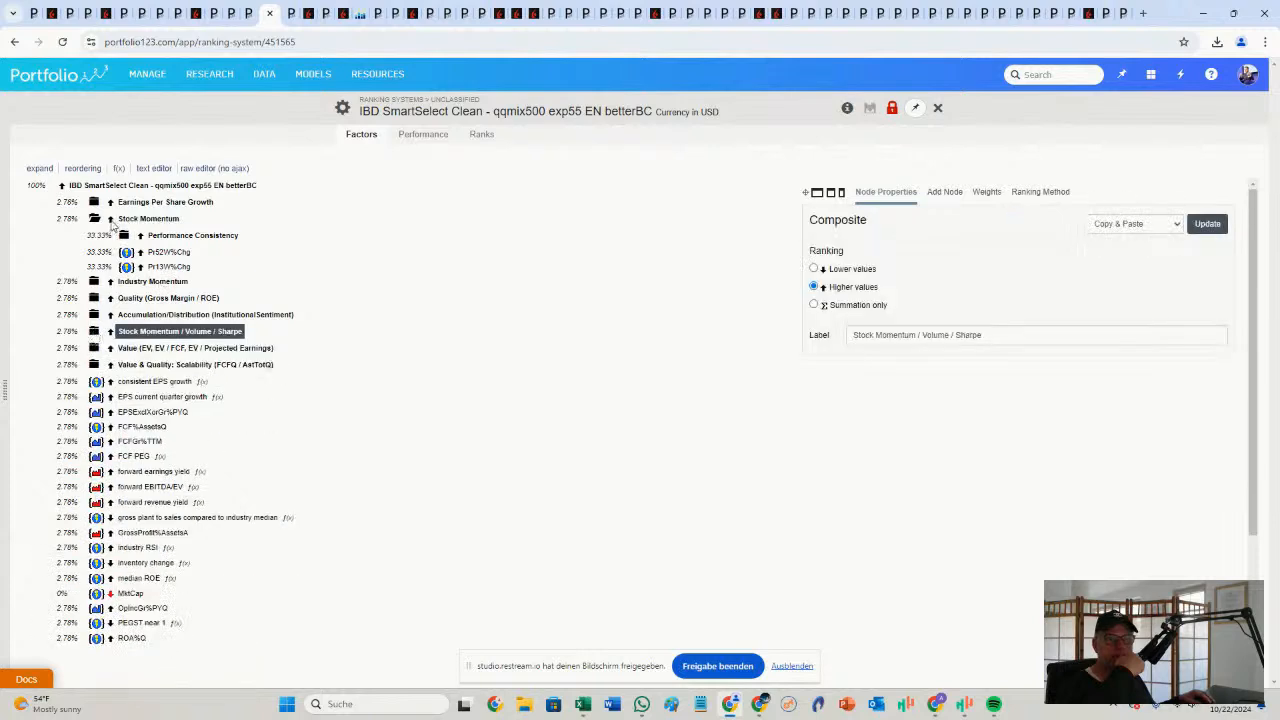
{"action": "left_click", "coordinate": [96, 221]}
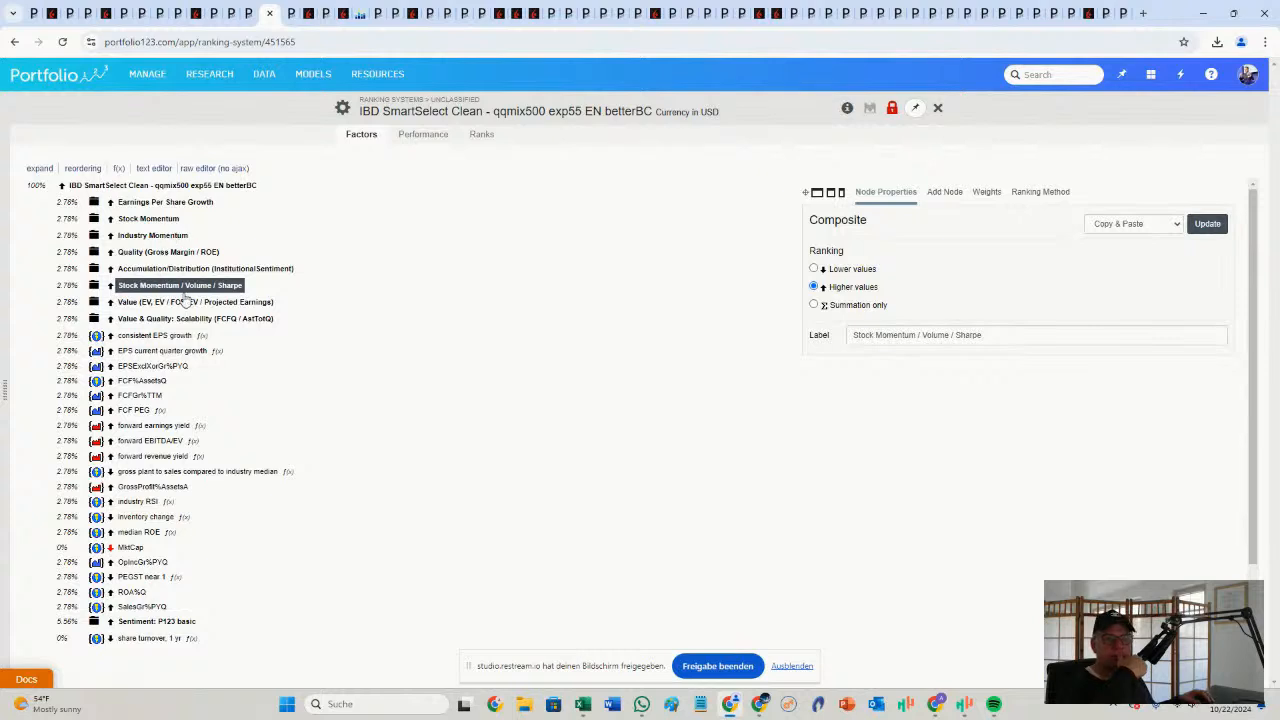
Set the weight of the Stock Momentum / Volume / Sharpe composite to 0 in the ranking system and apply the change
{"action": "left_click", "coordinate": [156, 186]}
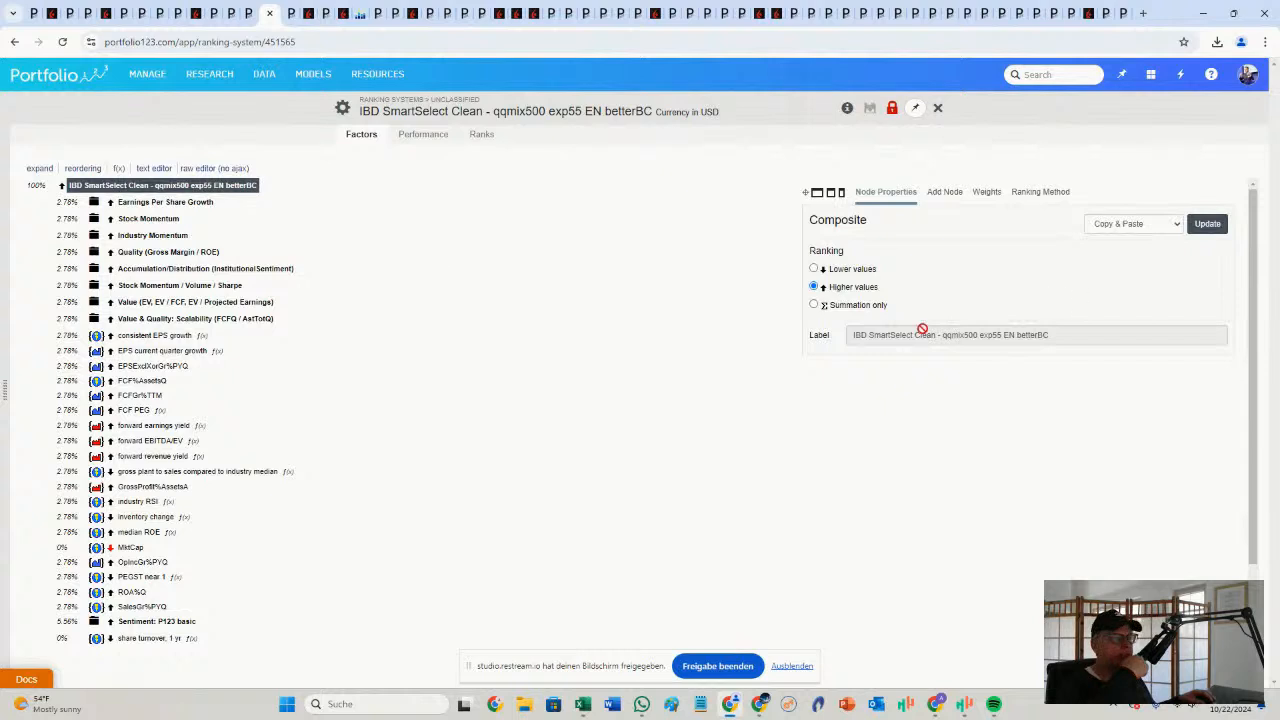
{"action": "left_click", "coordinate": [984, 193]}
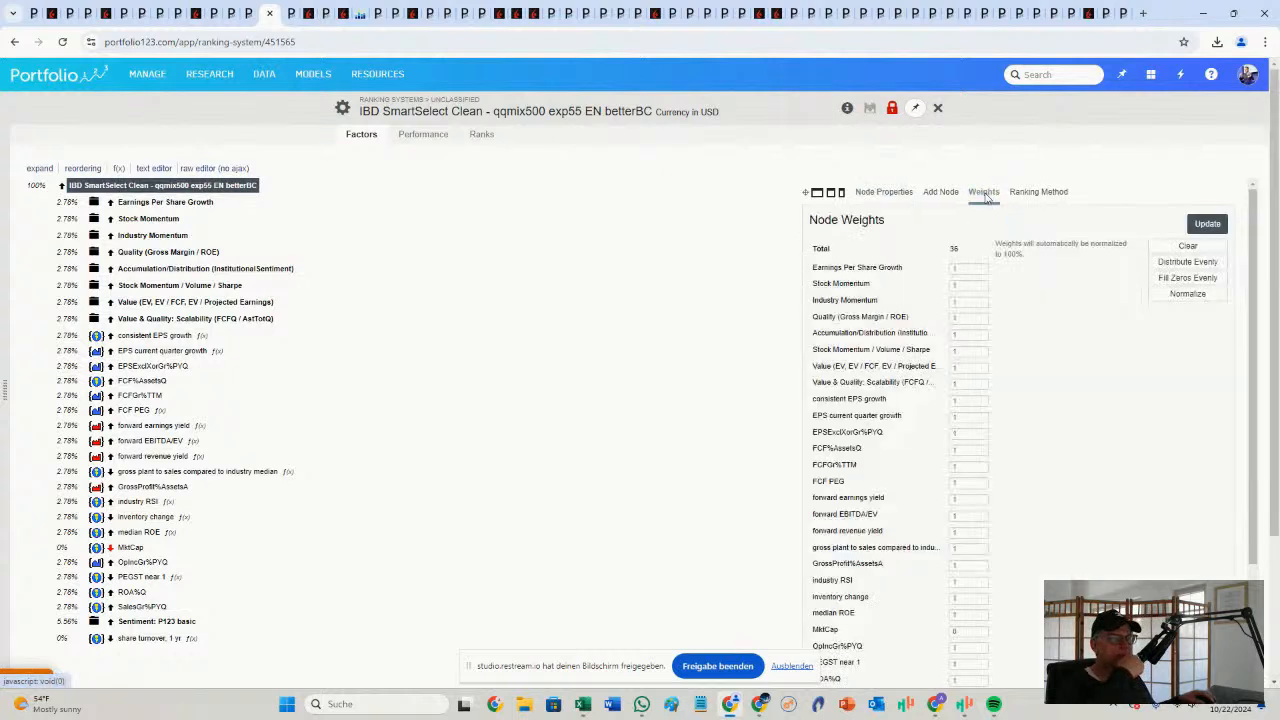
{"action": "left_click", "coordinate": [957, 355]}
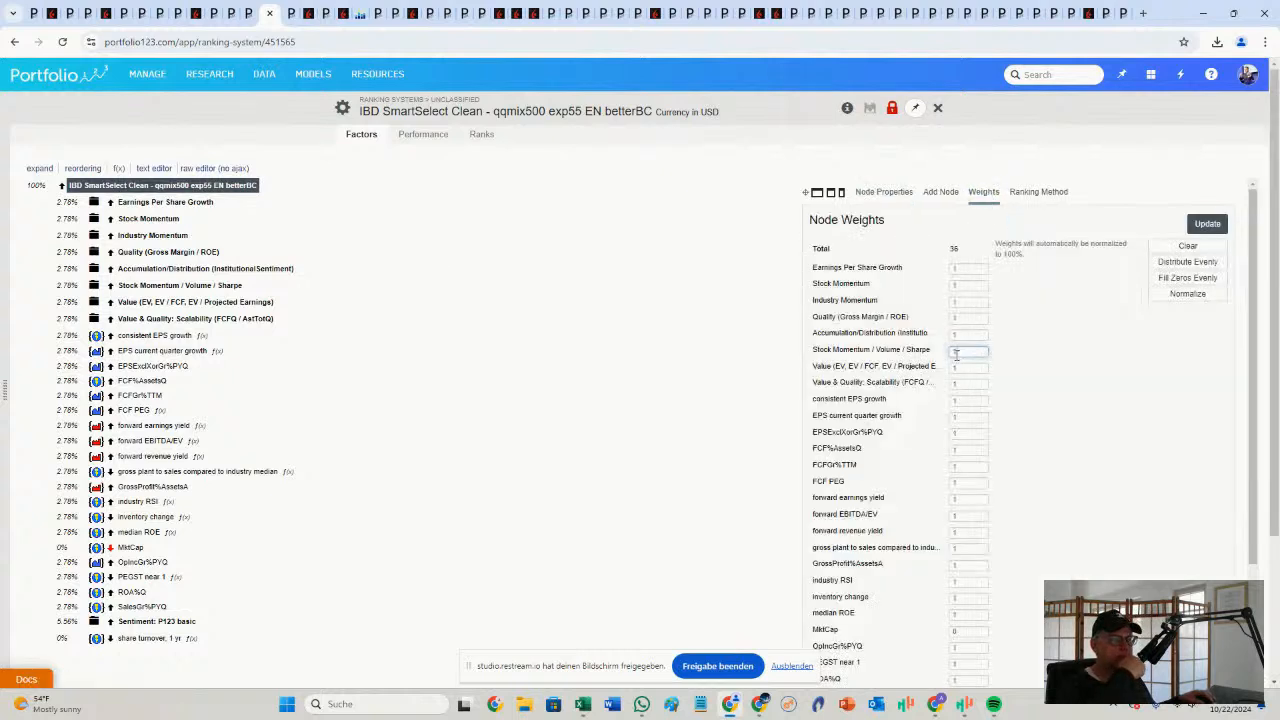
{"action": "key", "text": "BackSpace"}
{"action": "type", "text": "0"}
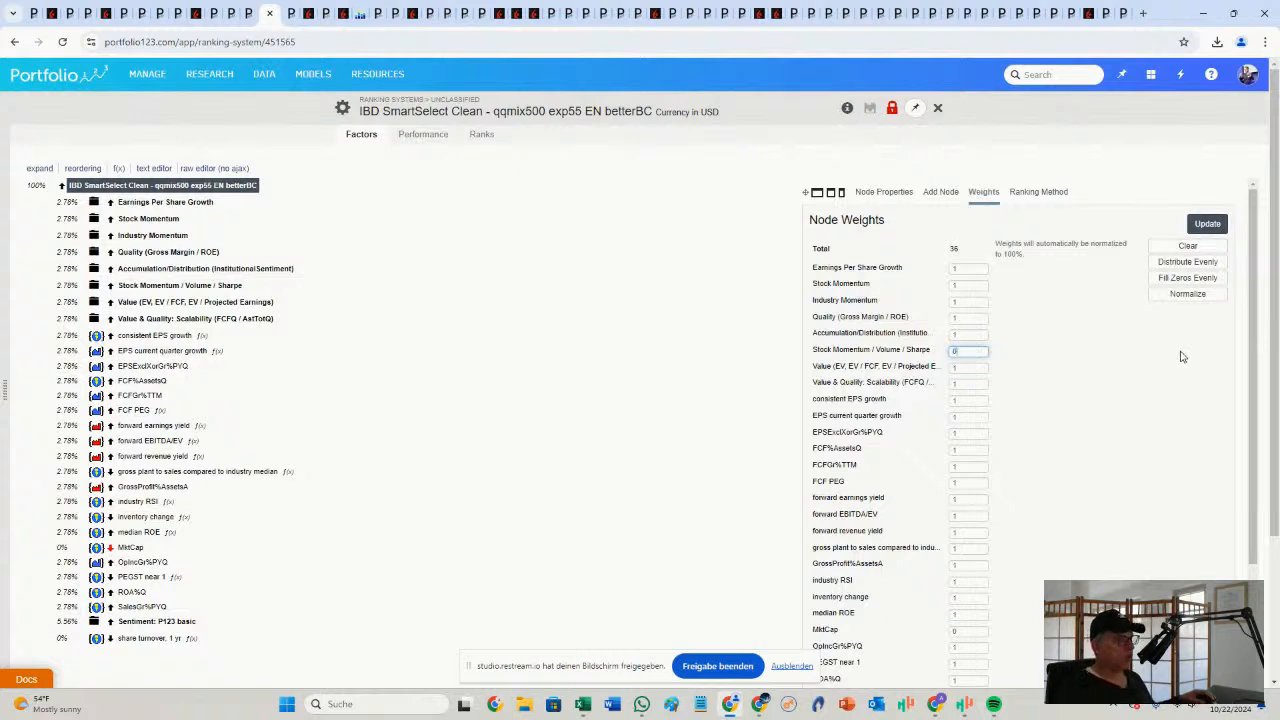
{"action": "left_click", "coordinate": [1208, 224]}
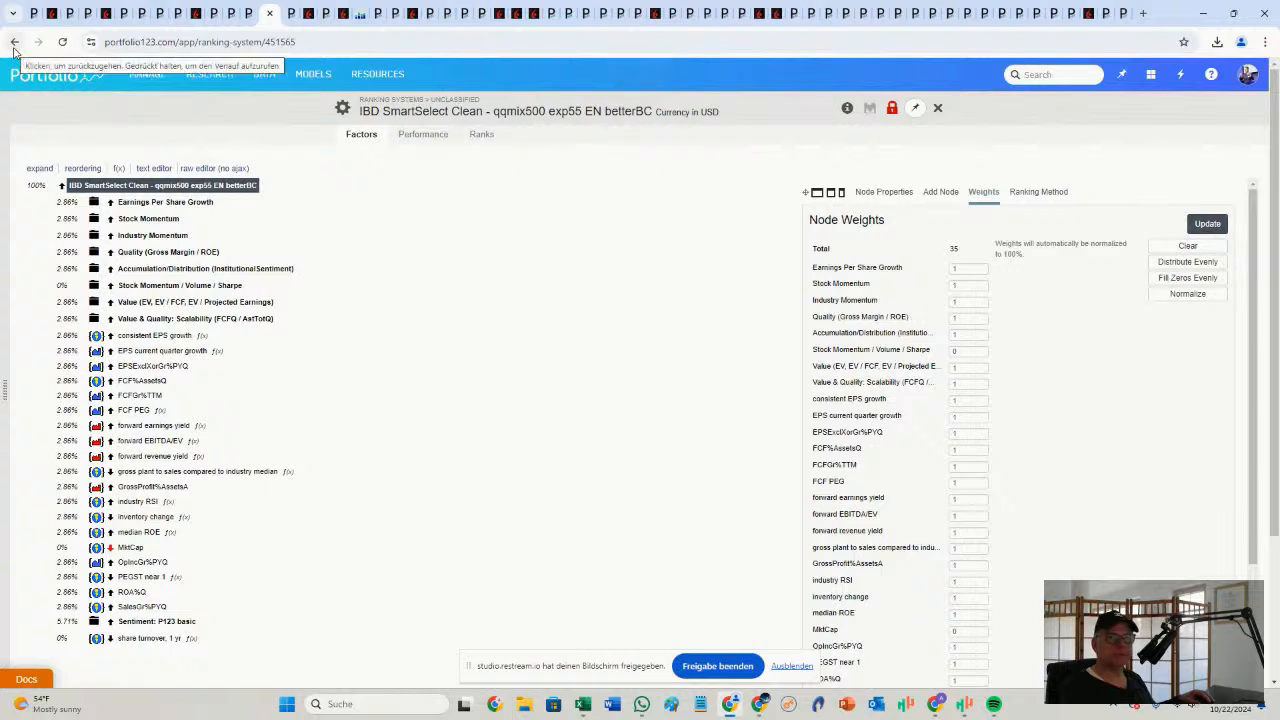
Return to the Mid and Big Cap Higher Beta DEPOT 3 100 BO new - improve simulation, re-run it and check the annualized return
{"action": "left_click", "coordinate": [251, 13]}
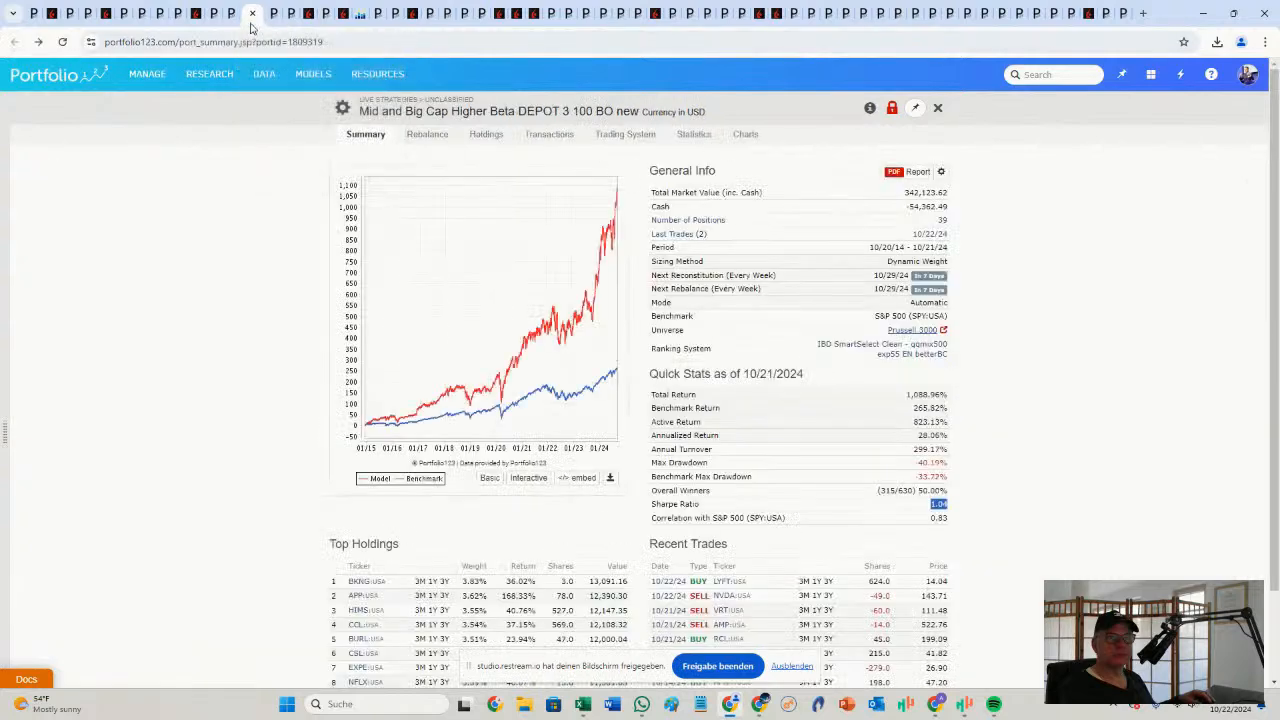
{"action": "left_click", "coordinate": [272, 14]}
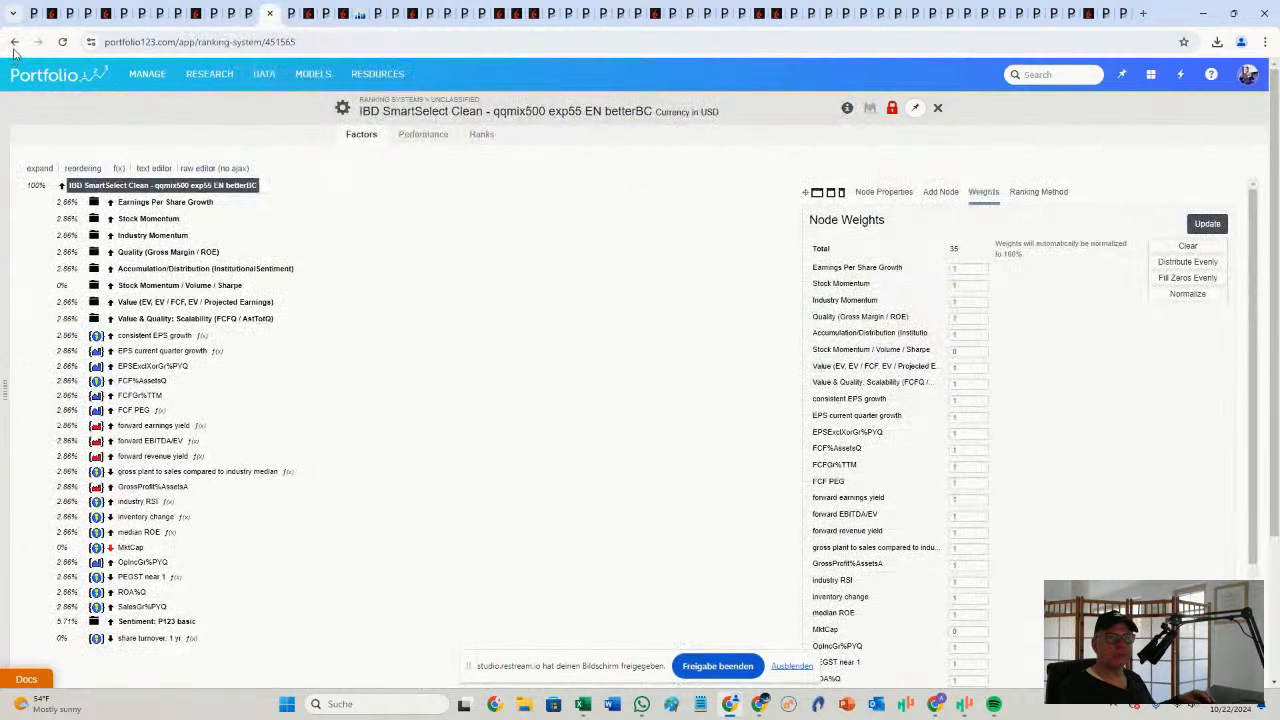
{"action": "left_click", "coordinate": [14, 42]}
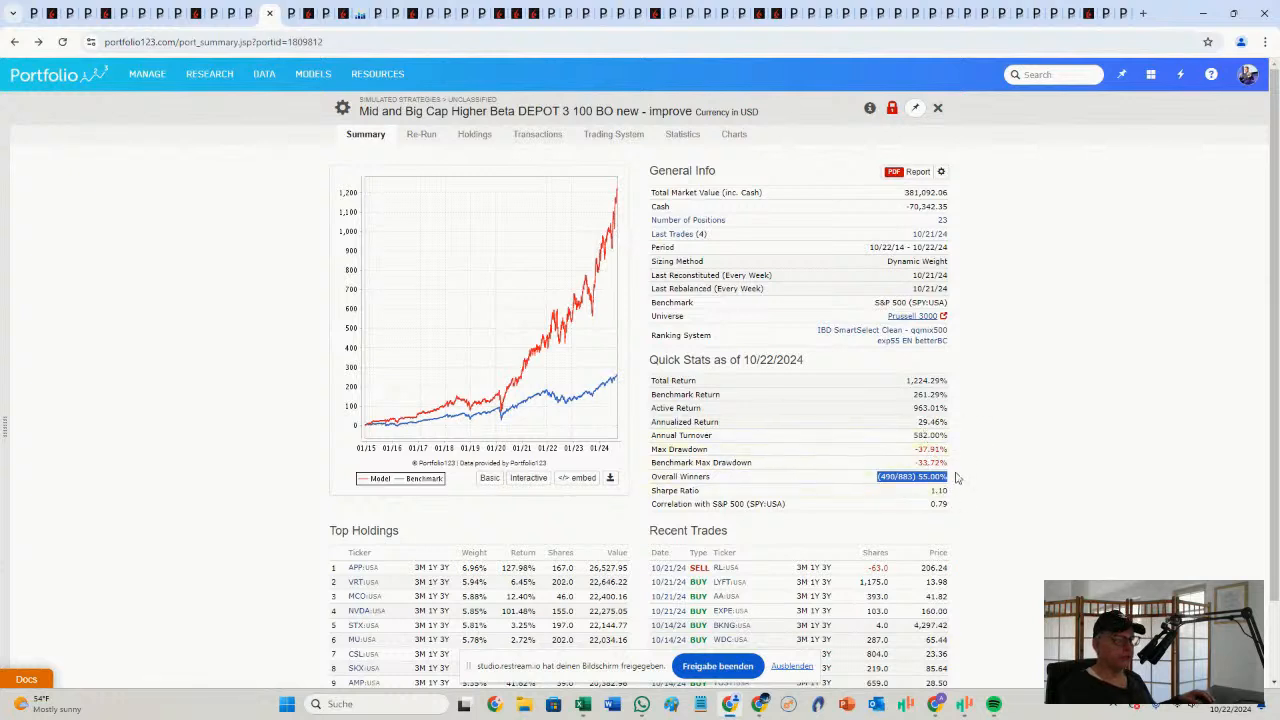
{"action": "left_click_drag", "start_coordinate": [952, 456], "coordinate": [930, 449]}
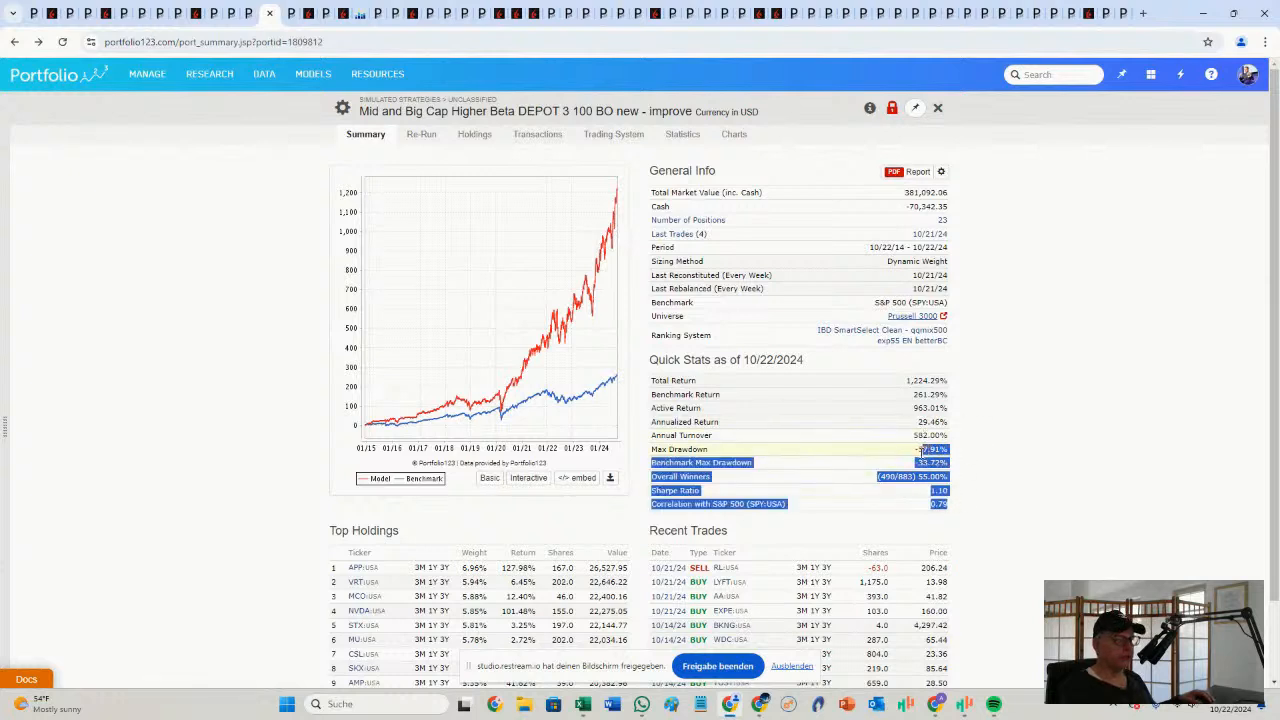
{"action": "left_click", "coordinate": [921, 452]}
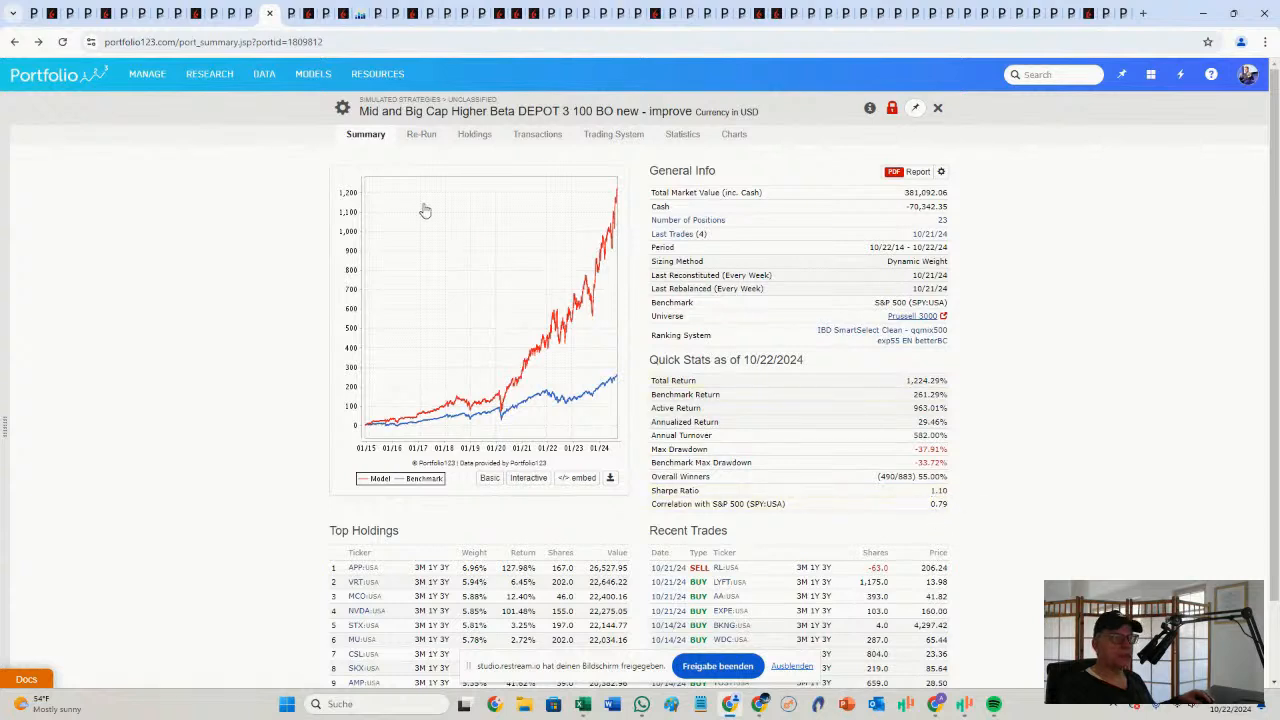
{"action": "left_click", "coordinate": [424, 140]}
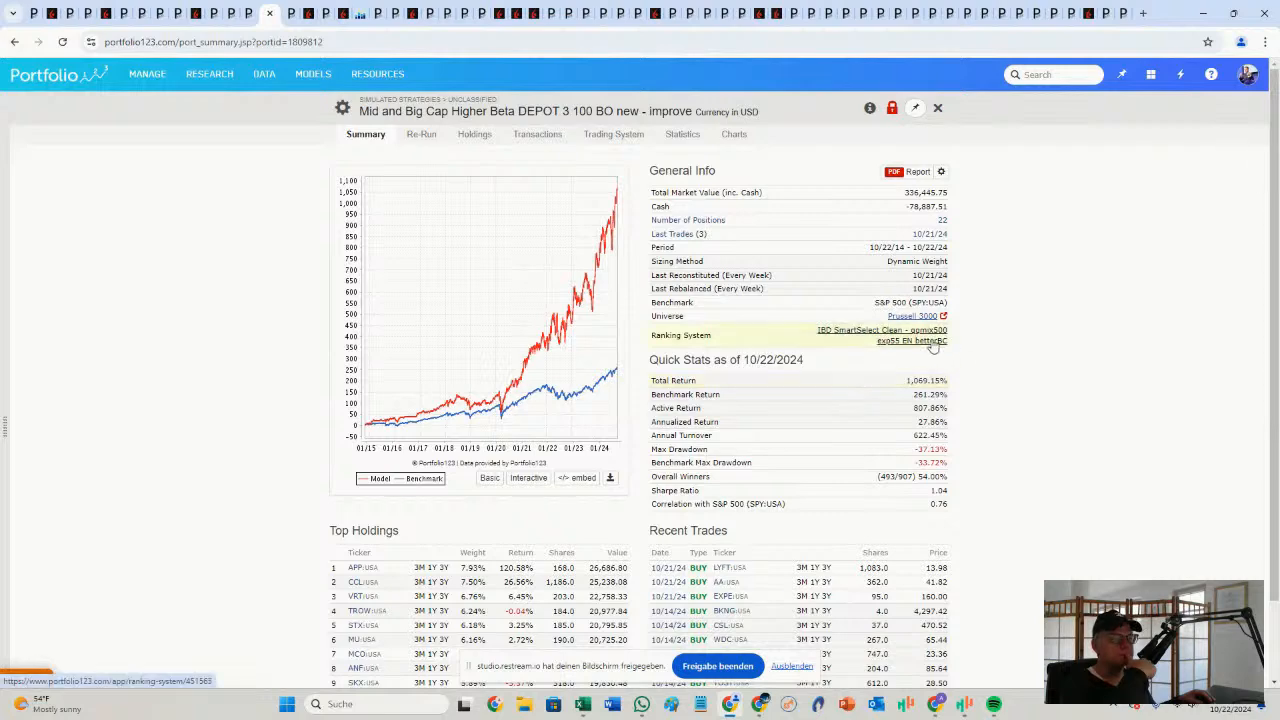
{"action": "left_click_drag", "start_coordinate": [917, 422], "coordinate": [946, 423]}
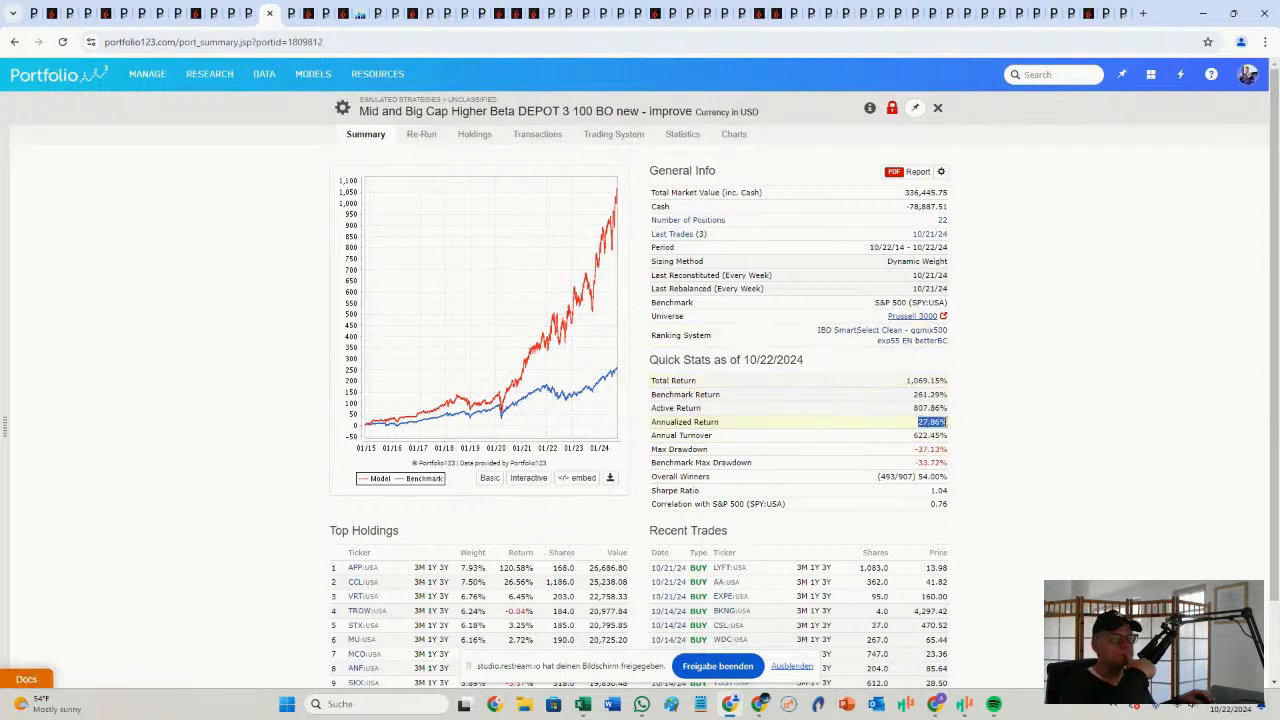
Restore the Stock Momentum / Volume / Sharpe composite's weight to 1 in the simulation's ranking system and save the system
{"action": "left_click", "coordinate": [912, 340]}
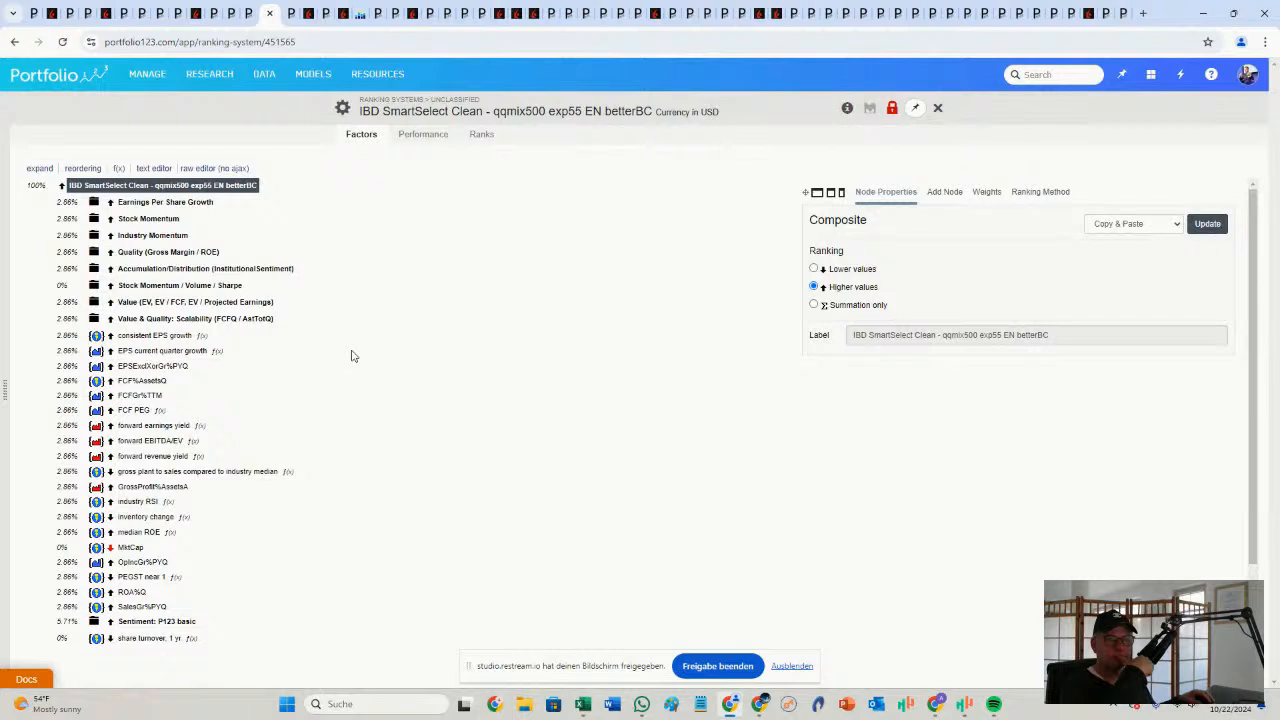
{"action": "left_click", "coordinate": [987, 192]}
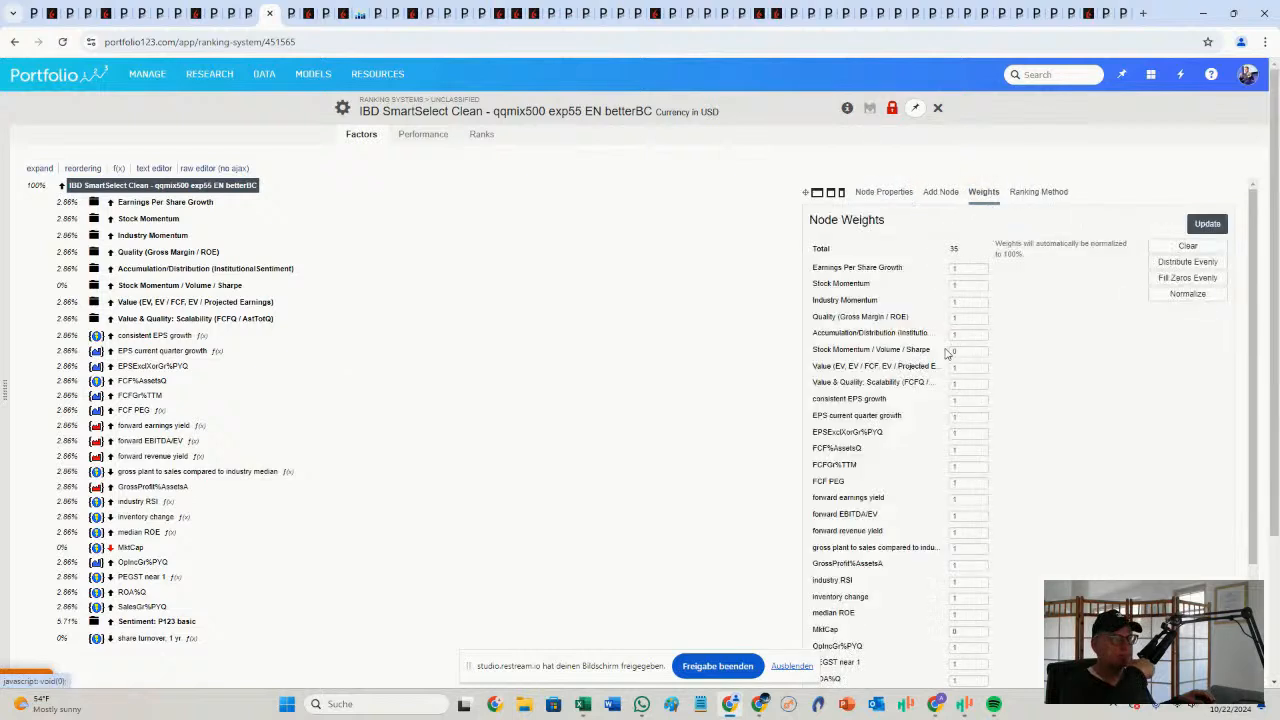
{"action": "double_click", "coordinate": [968, 349]}
{"action": "type", "text": "1"}
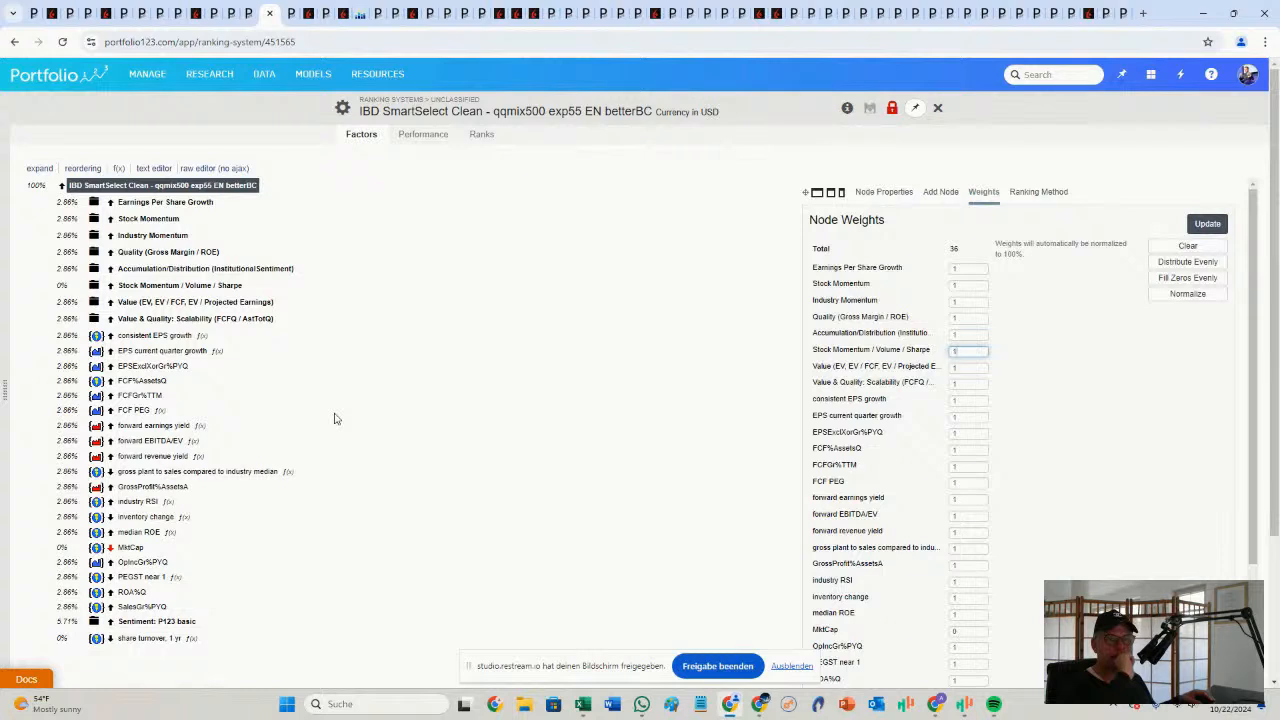
{"action": "left_click", "coordinate": [1207, 223]}
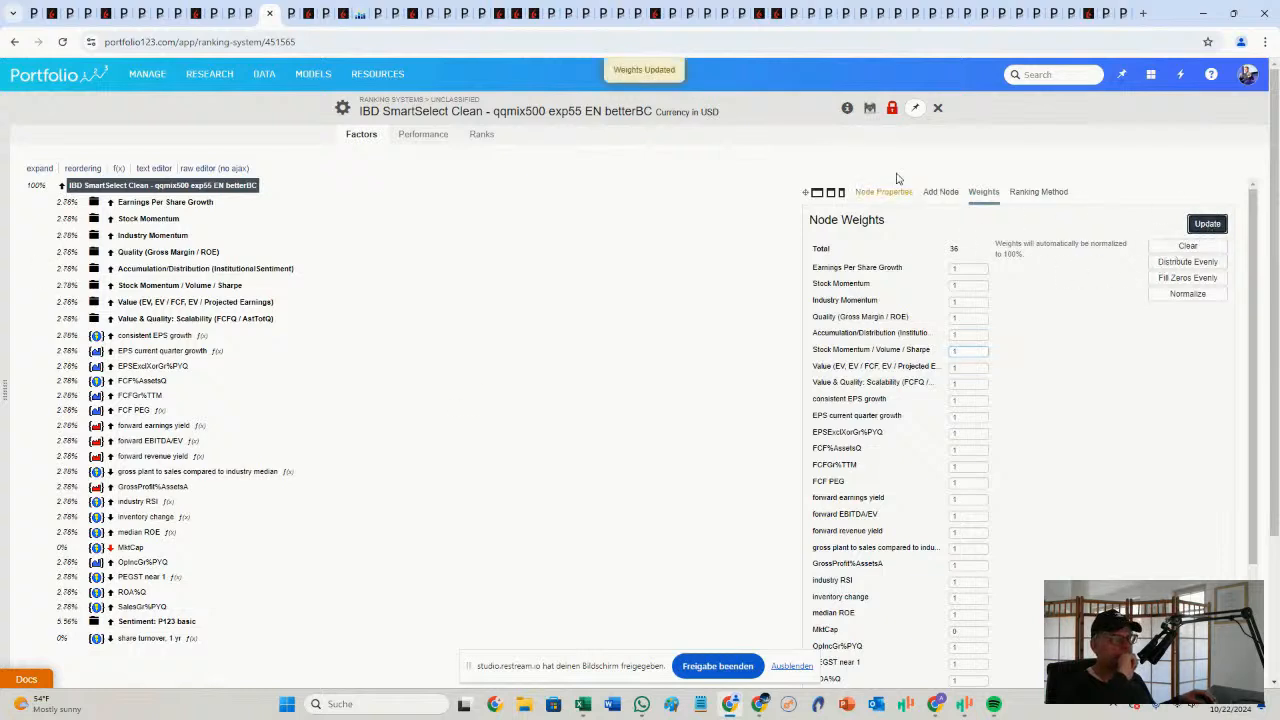
{"action": "left_click", "coordinate": [869, 107]}
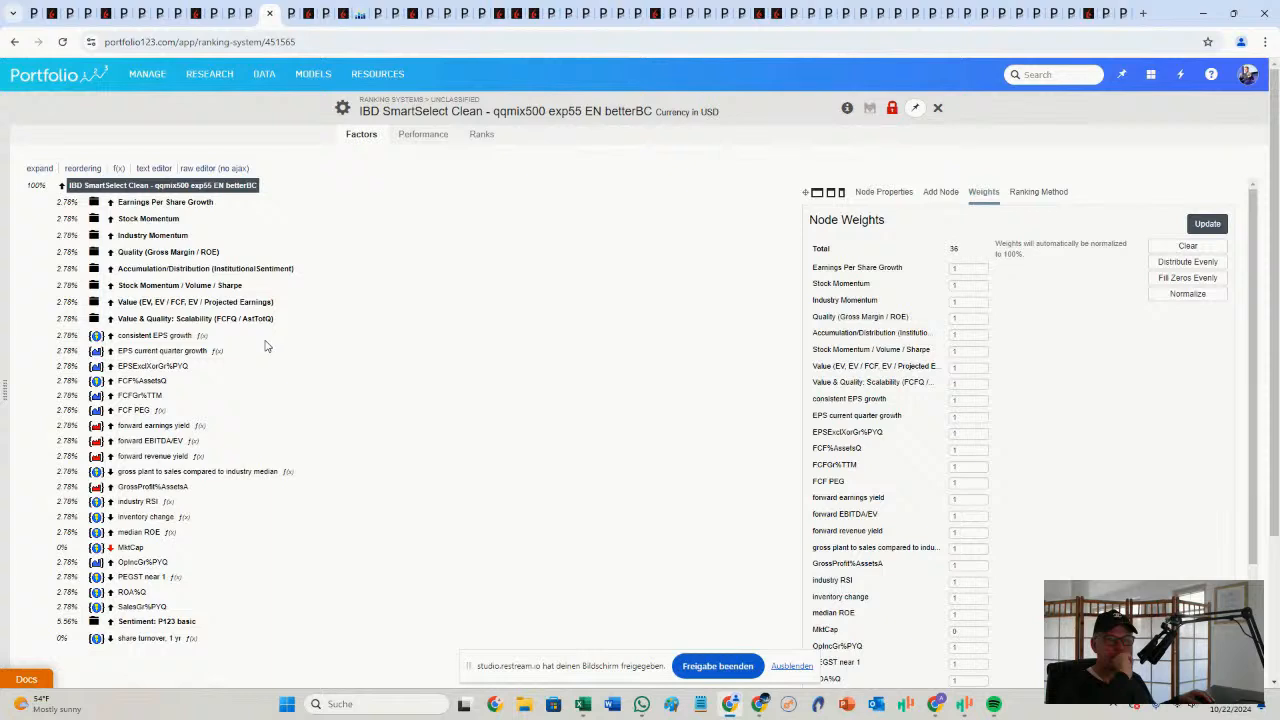
Examine the factors of the Value & Quality: Scalability composite and the formula of its NOA factor
{"action": "left_click", "coordinate": [220, 319]}
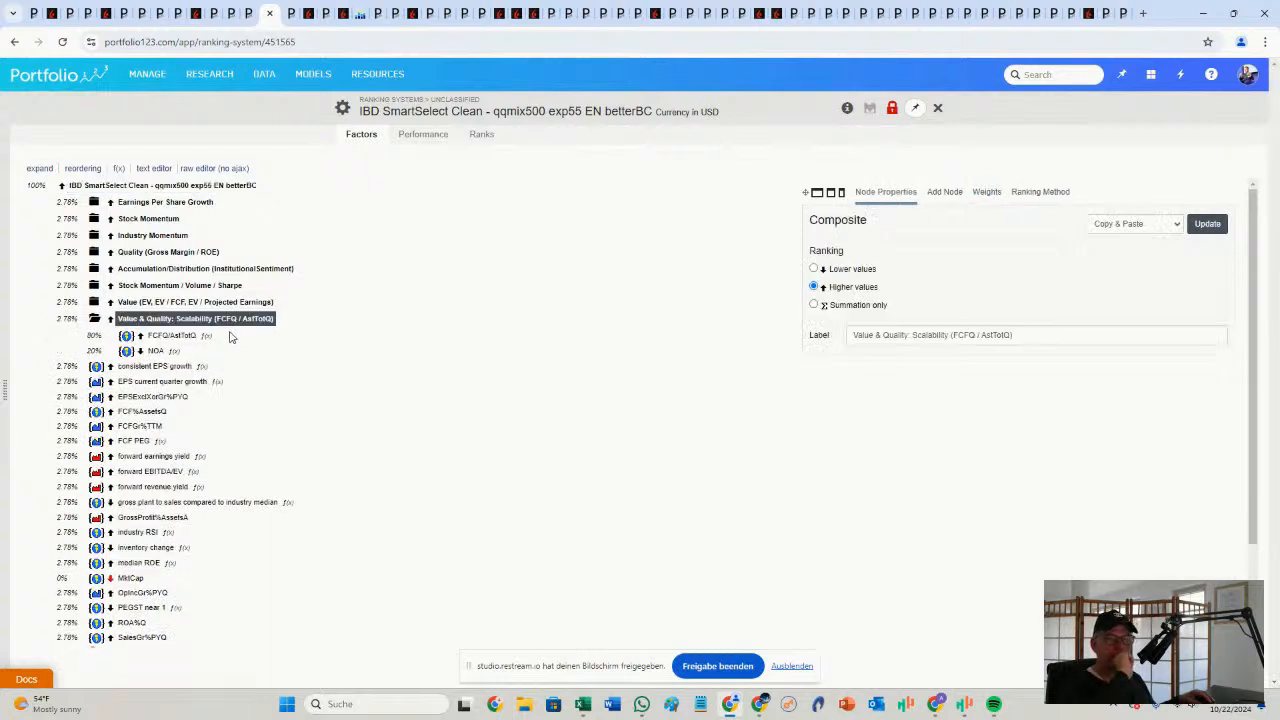
{"action": "left_click", "coordinate": [156, 351]}
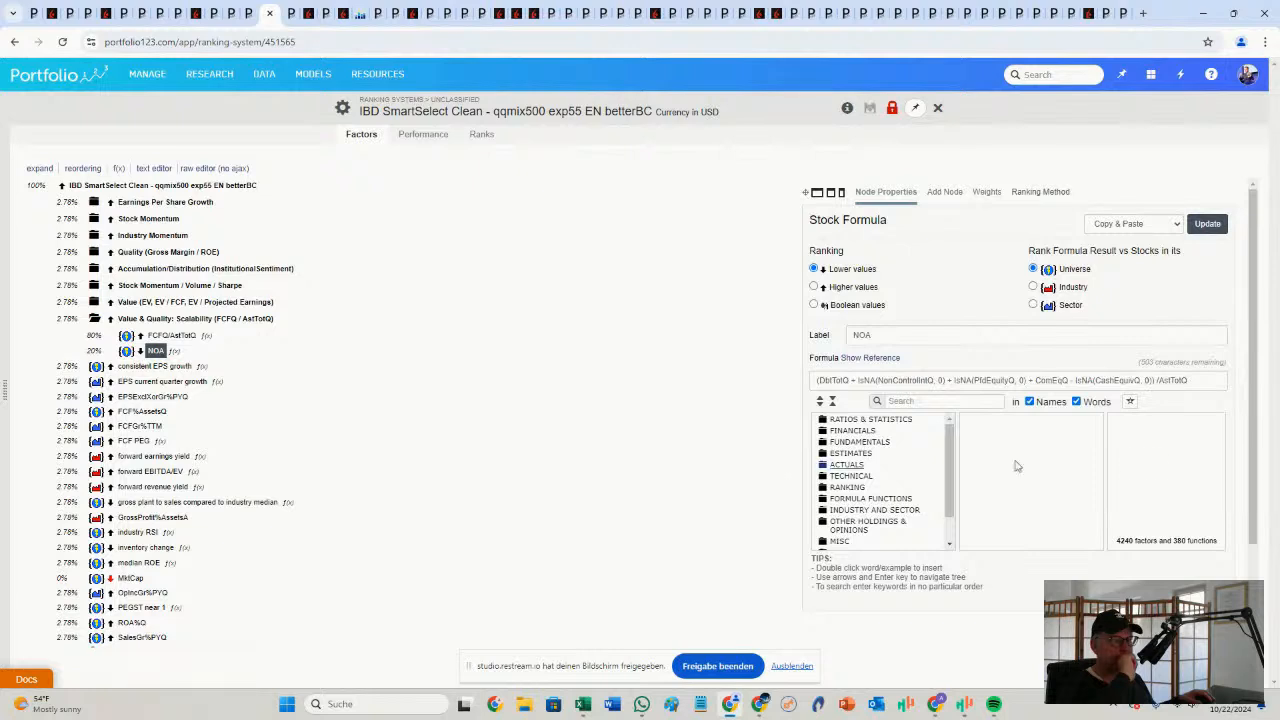
{"action": "left_click_drag", "start_coordinate": [1201, 380], "coordinate": [815, 384]}
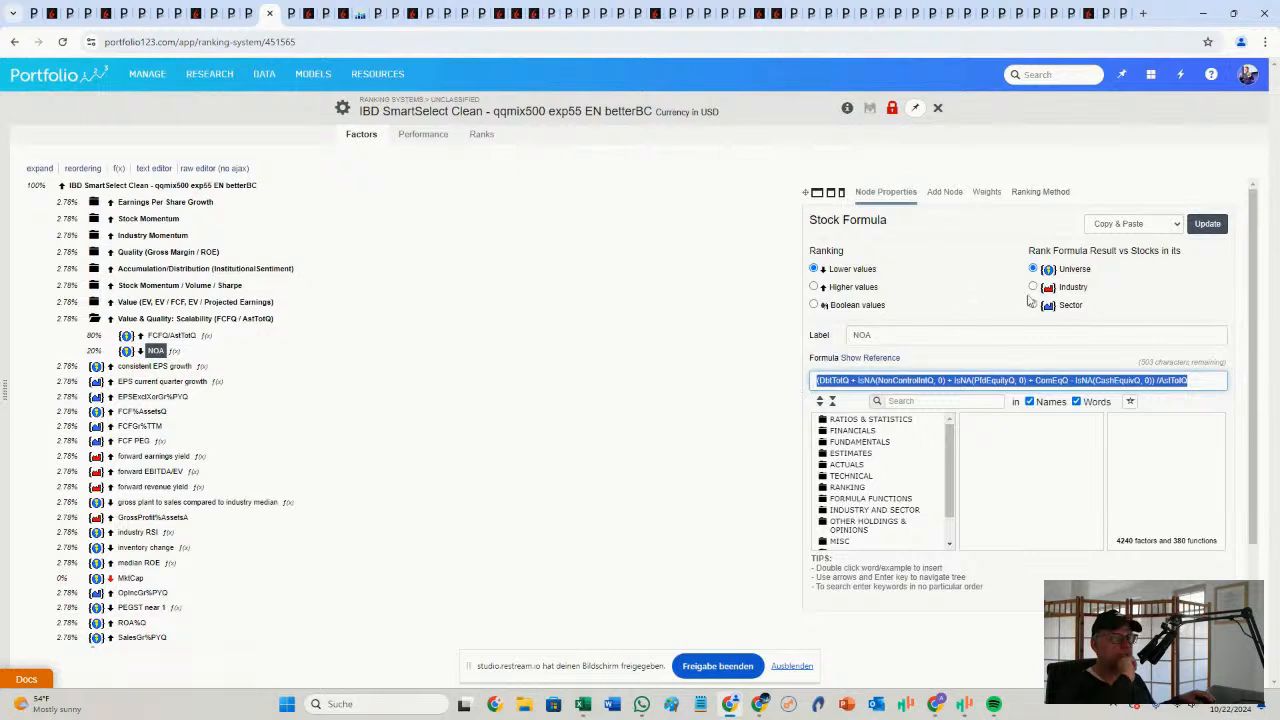
Set the NOA weight to 50 within the Value & Quality: Scalability composite and apply the new weights
{"action": "left_click", "coordinate": [186, 318]}
{"action": "left_click", "coordinate": [984, 192]}
{"action": "double_click", "coordinate": [874, 274]}
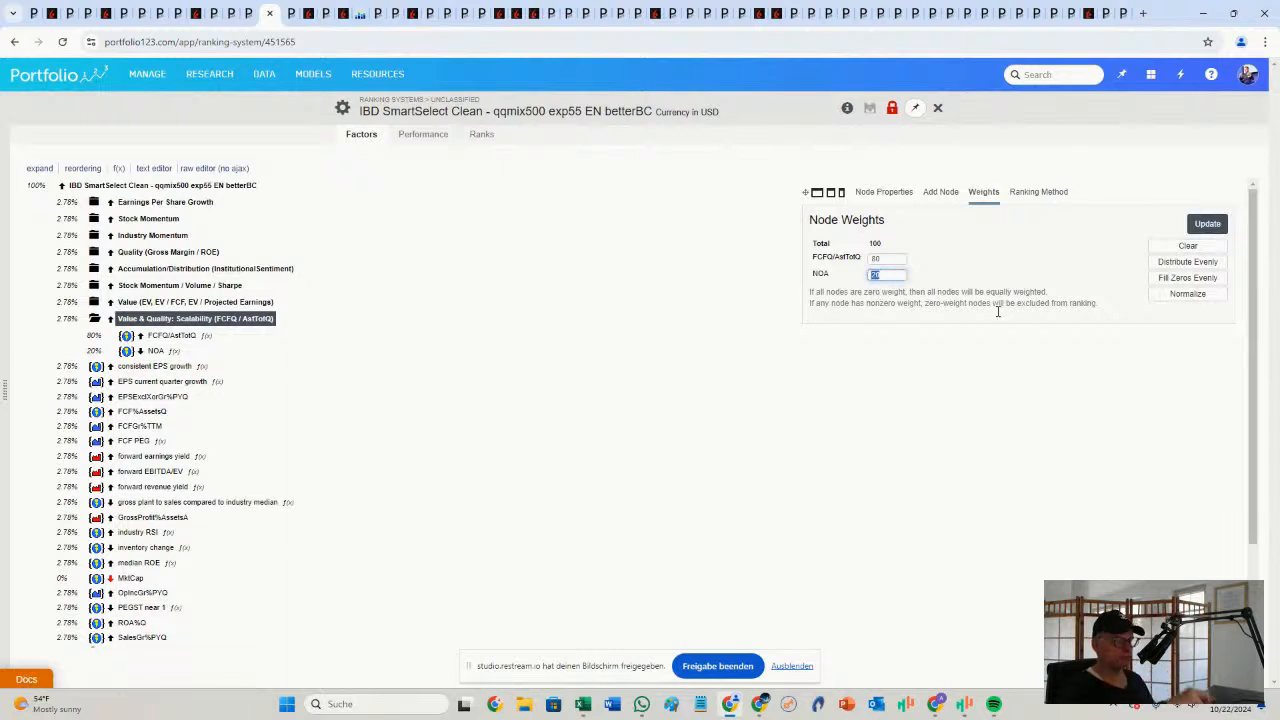
{"action": "type", "text": "50"}
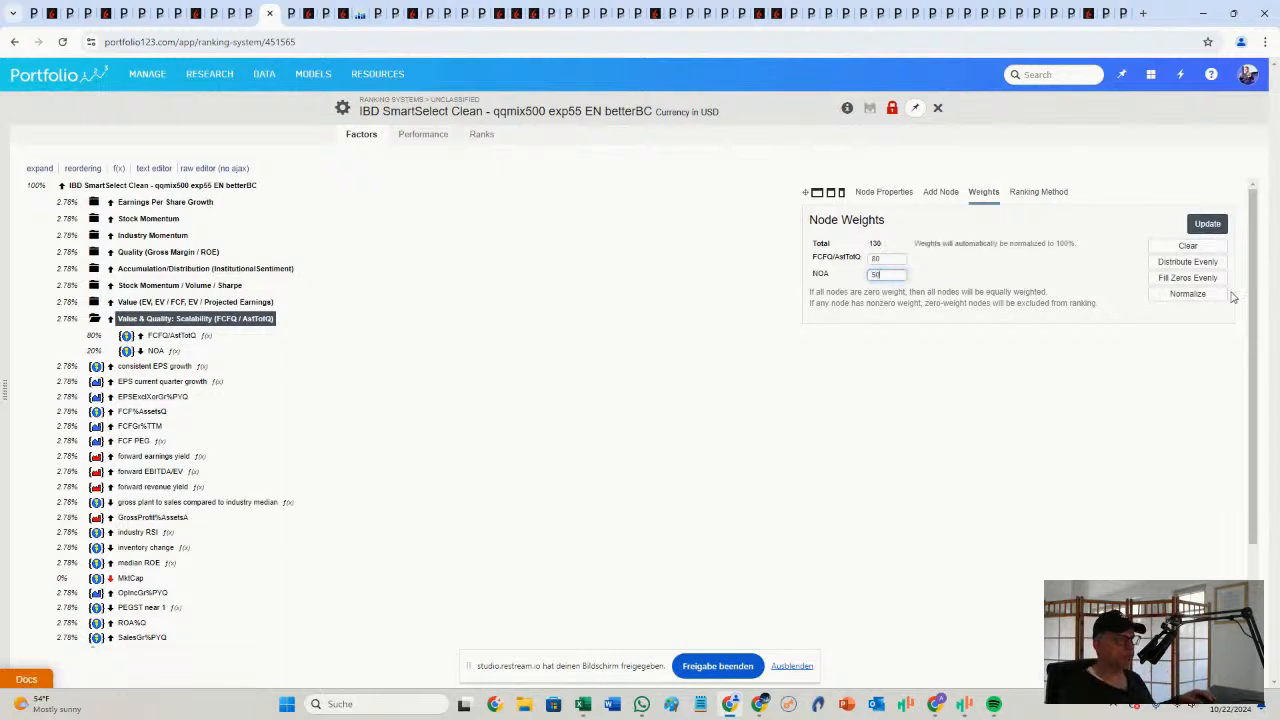
{"action": "left_click", "coordinate": [1200, 224]}
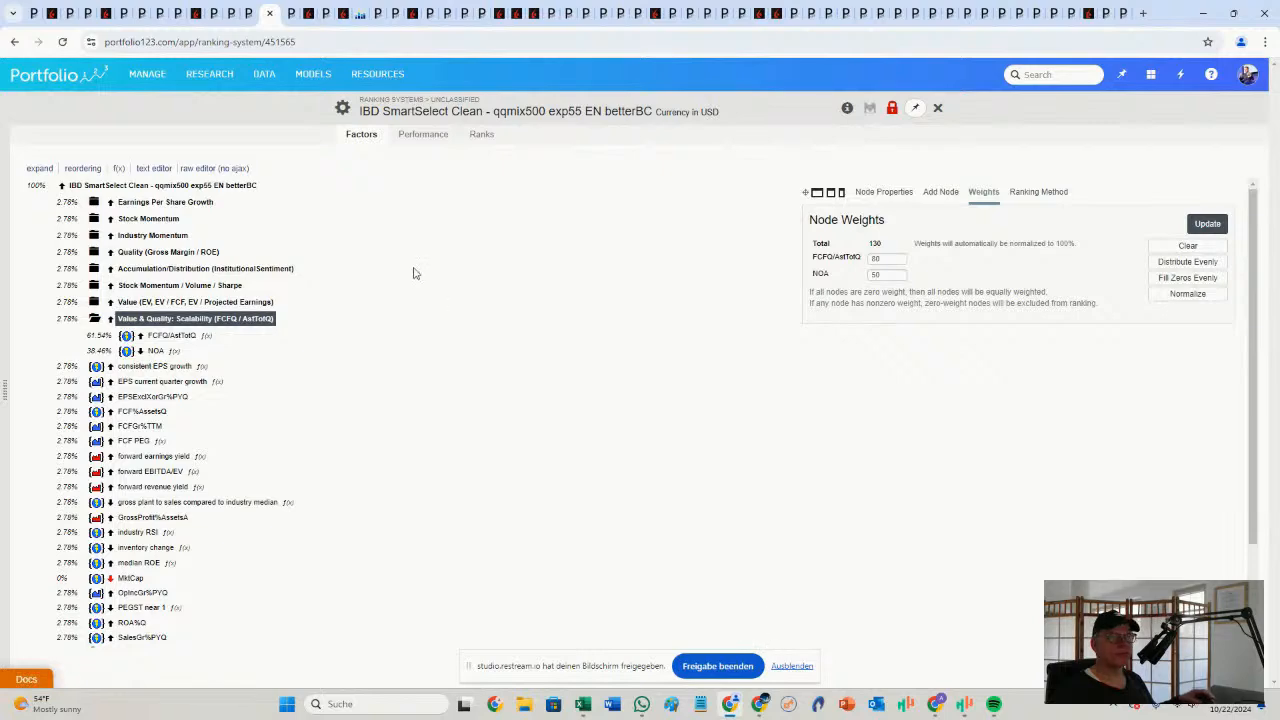
Re-run the improve simulation for 10/22/2014 - 10/22/2024 with the heavier NOA weight and check its annualized return
{"action": "left_click", "coordinate": [14, 41]}
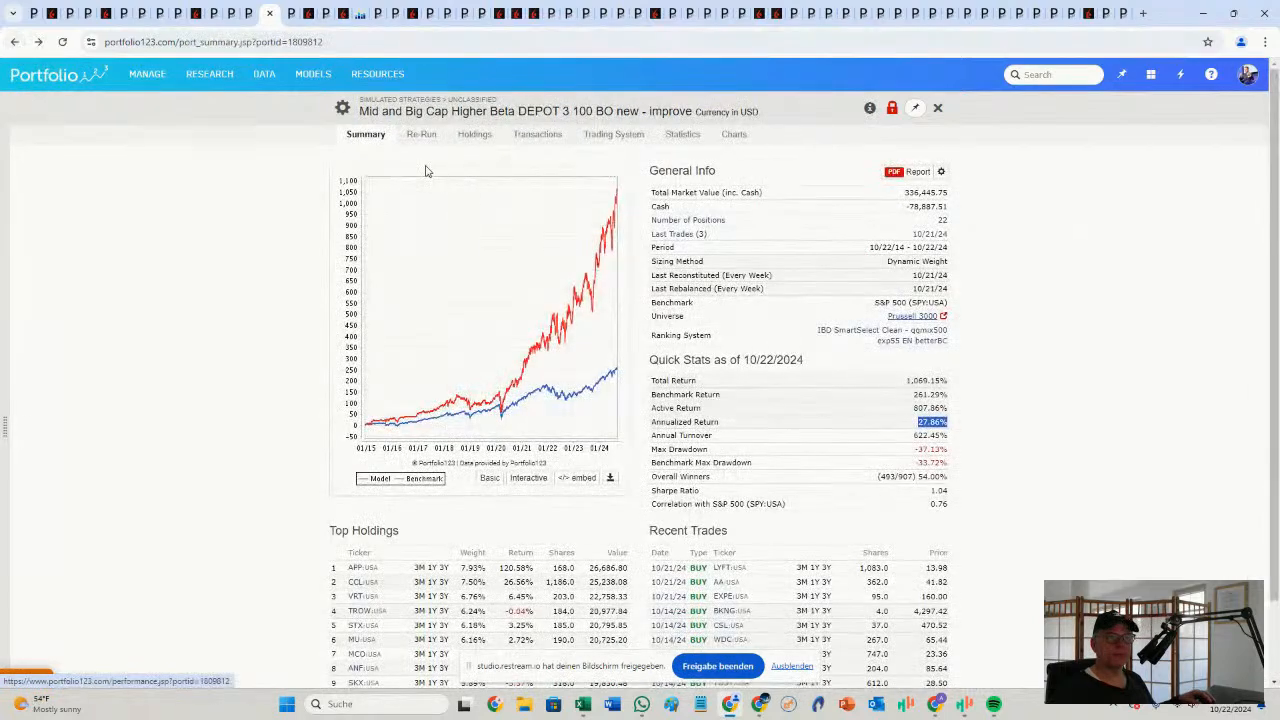
{"action": "left_click", "coordinate": [421, 135]}
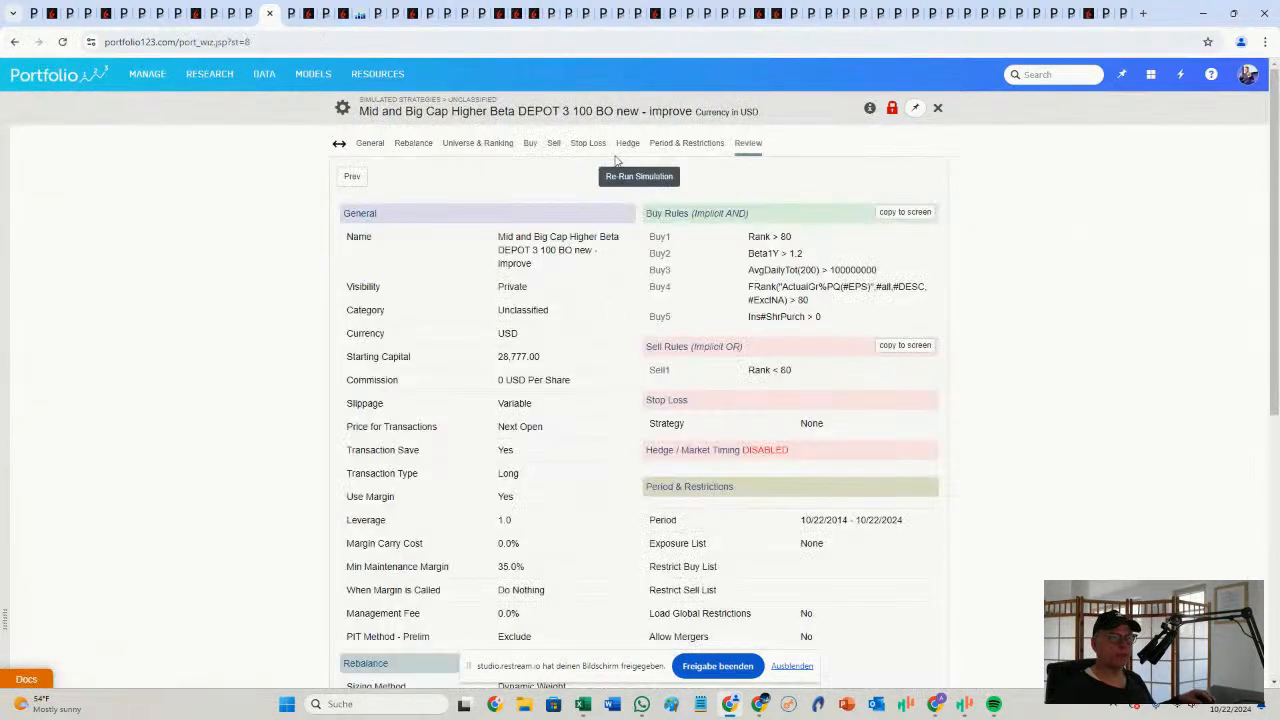
{"action": "left_click", "coordinate": [630, 178]}
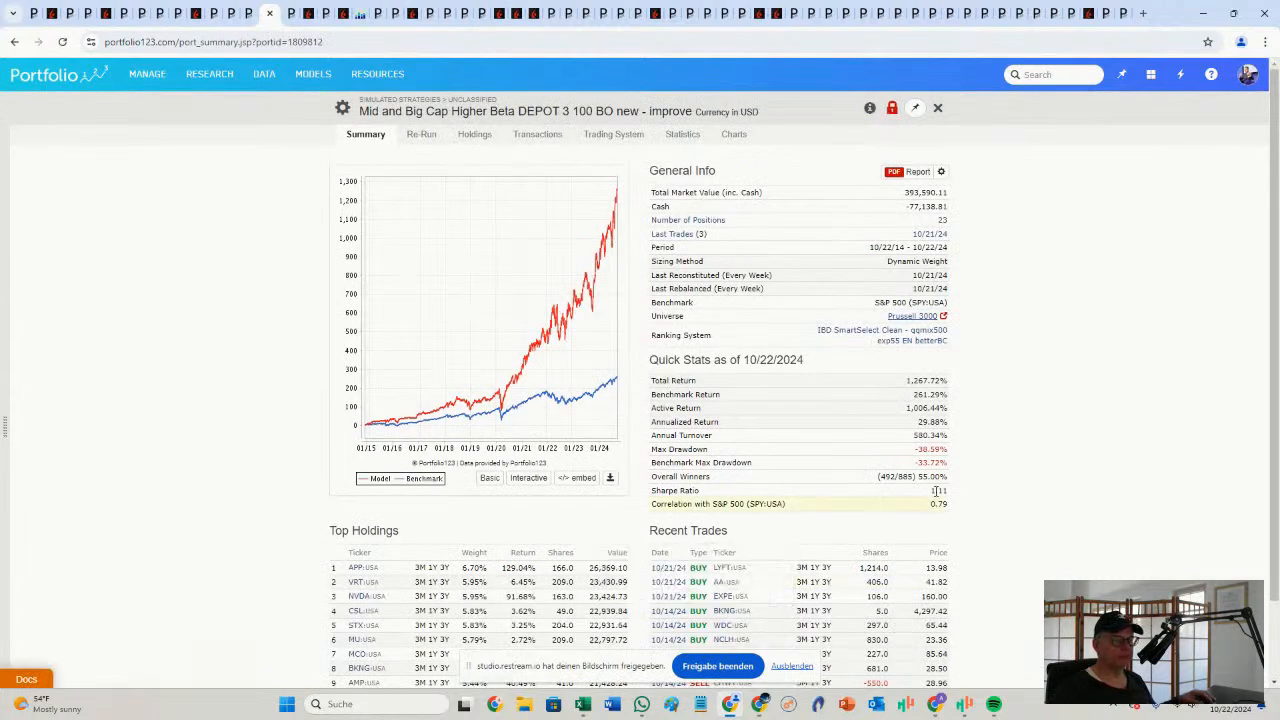
{"action": "left_click_drag", "start_coordinate": [917, 422], "coordinate": [950, 426]}
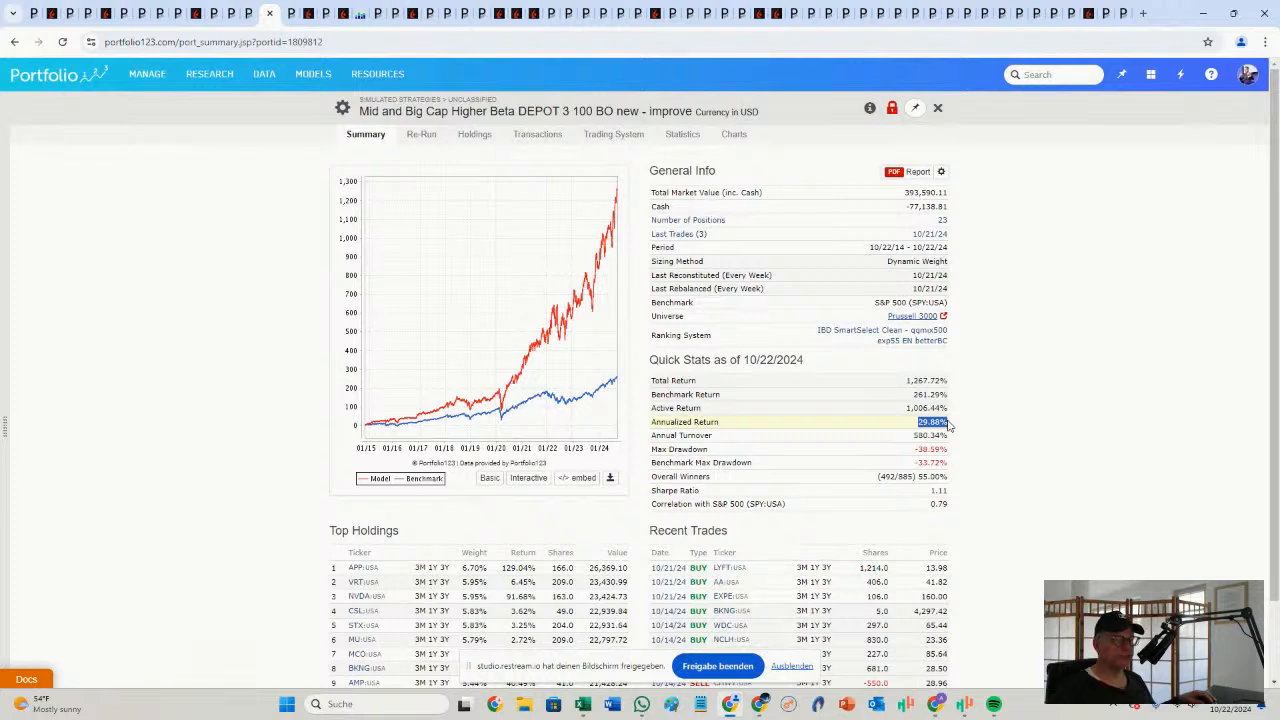
Review the simulation's performance statistics and risk measurements, focusing on the trailing 3 year beta and Sortino ratio
{"action": "left_click", "coordinate": [682, 136]}
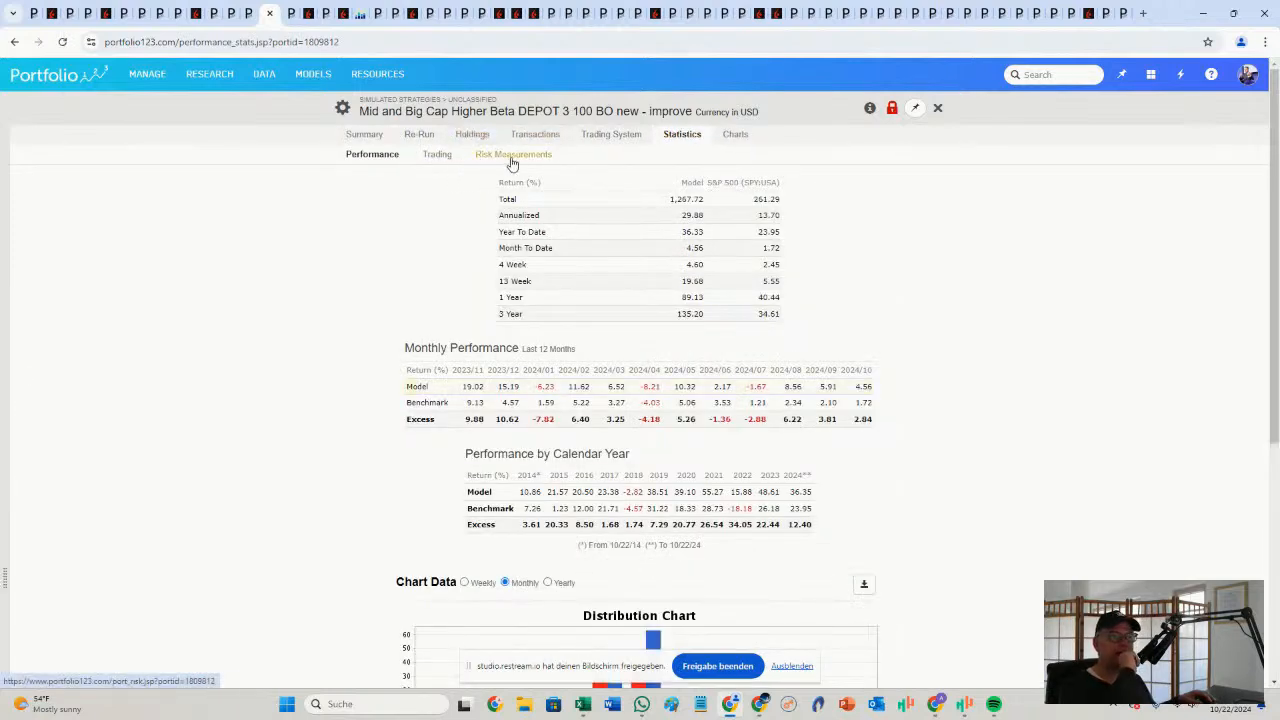
{"action": "left_click", "coordinate": [512, 157]}
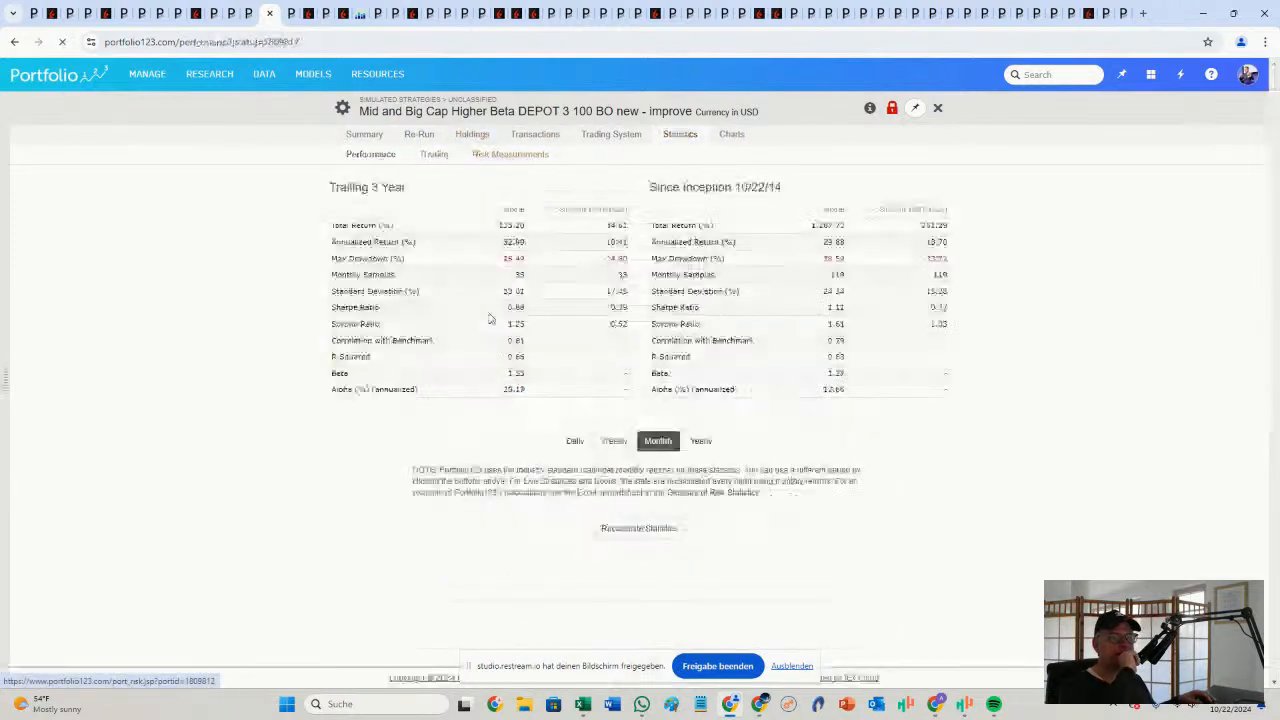
{"action": "double_click", "coordinate": [515, 373]}
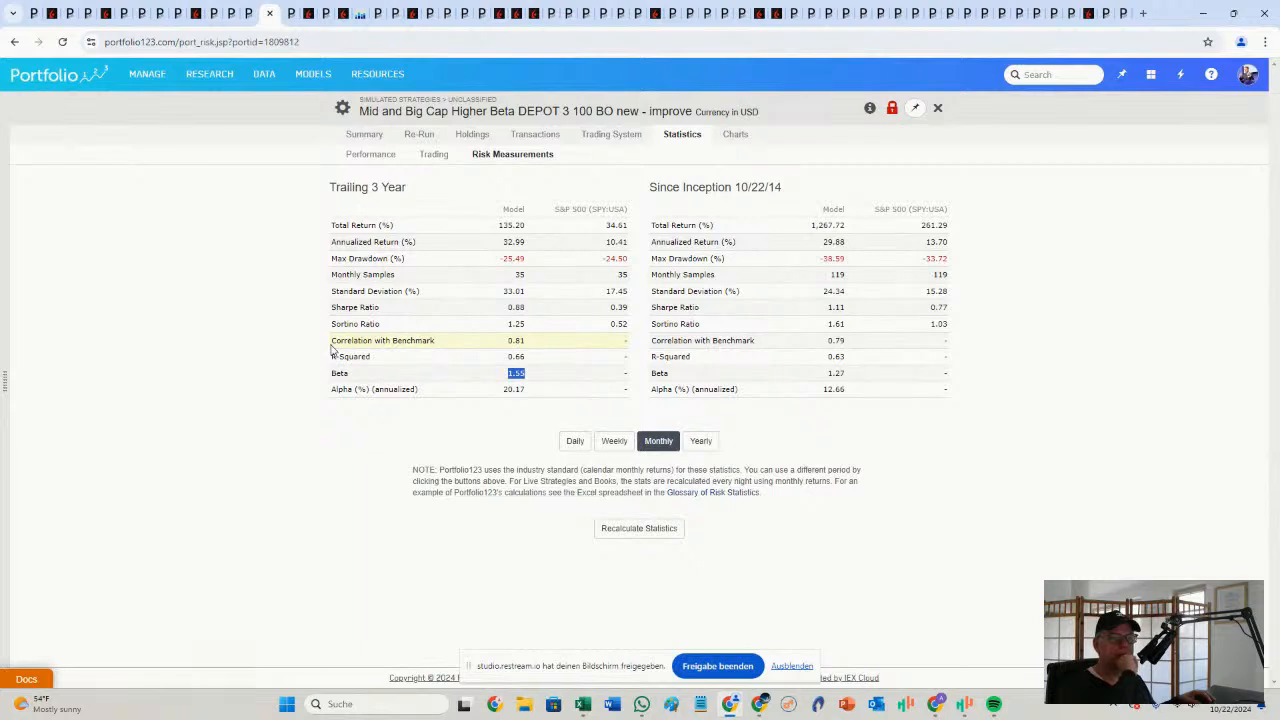
{"action": "double_click", "coordinate": [518, 324]}
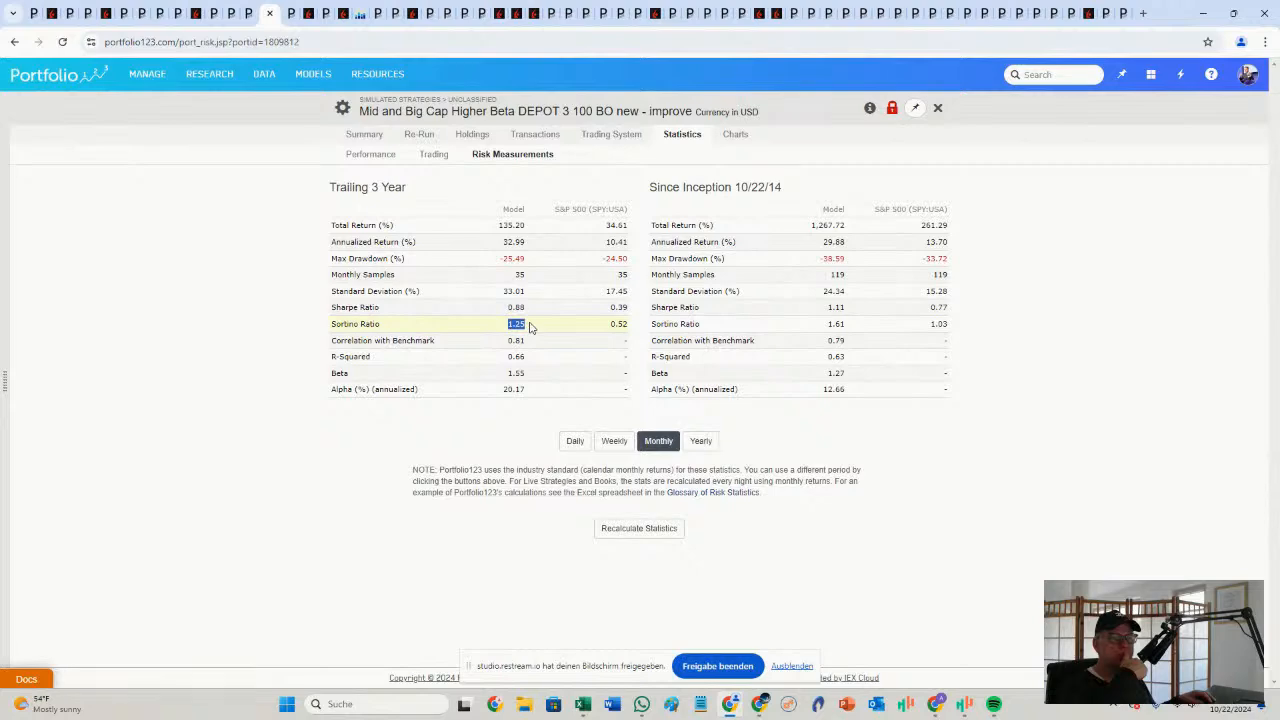
Re-run the improve simulation over the last 2 years, 10/22/2022 - 10/22/2024
{"action": "left_click", "coordinate": [14, 42]}
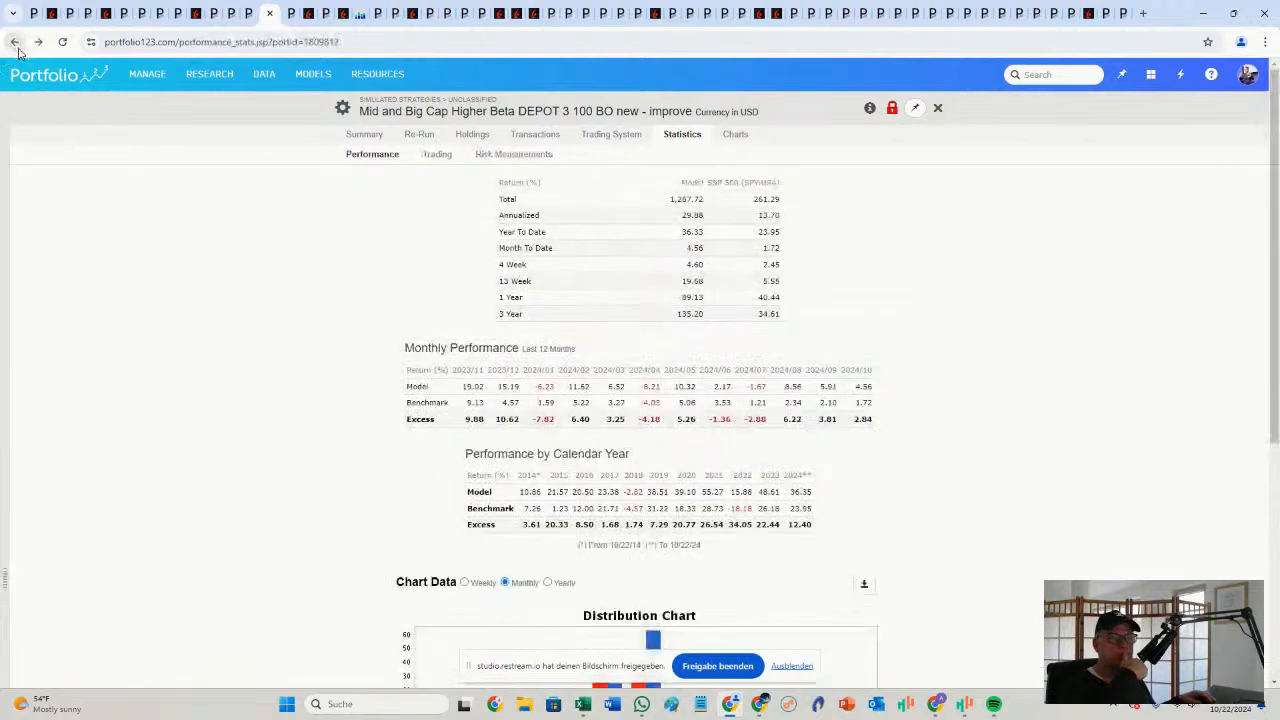
{"action": "left_click", "coordinate": [16, 46]}
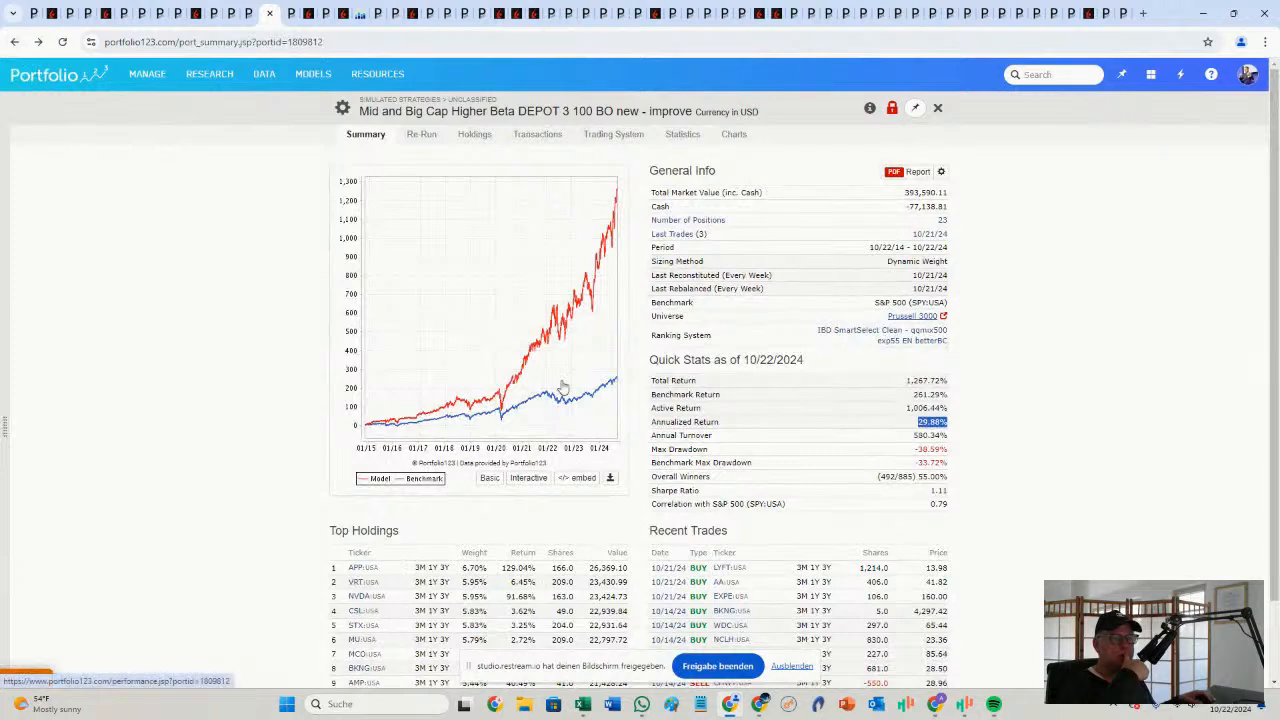
{"action": "left_click", "coordinate": [419, 137]}
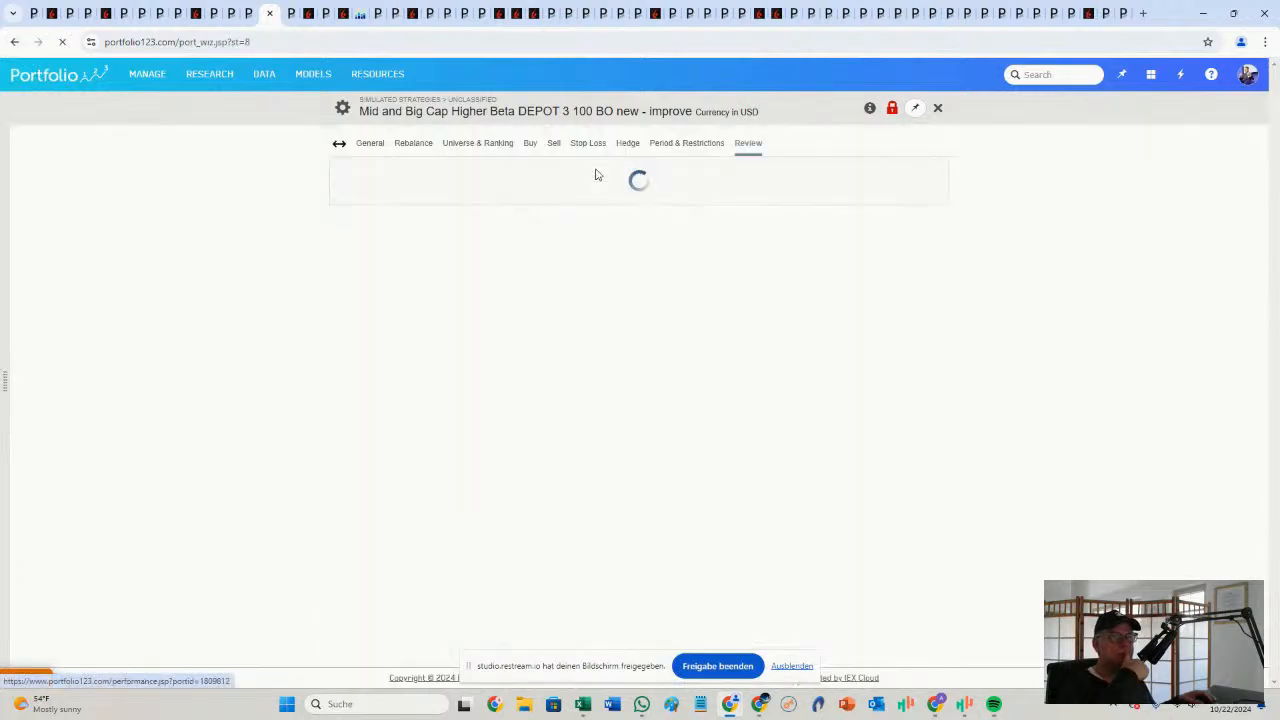
{"action": "left_click", "coordinate": [698, 145]}
{"action": "left_click", "coordinate": [768, 216]}
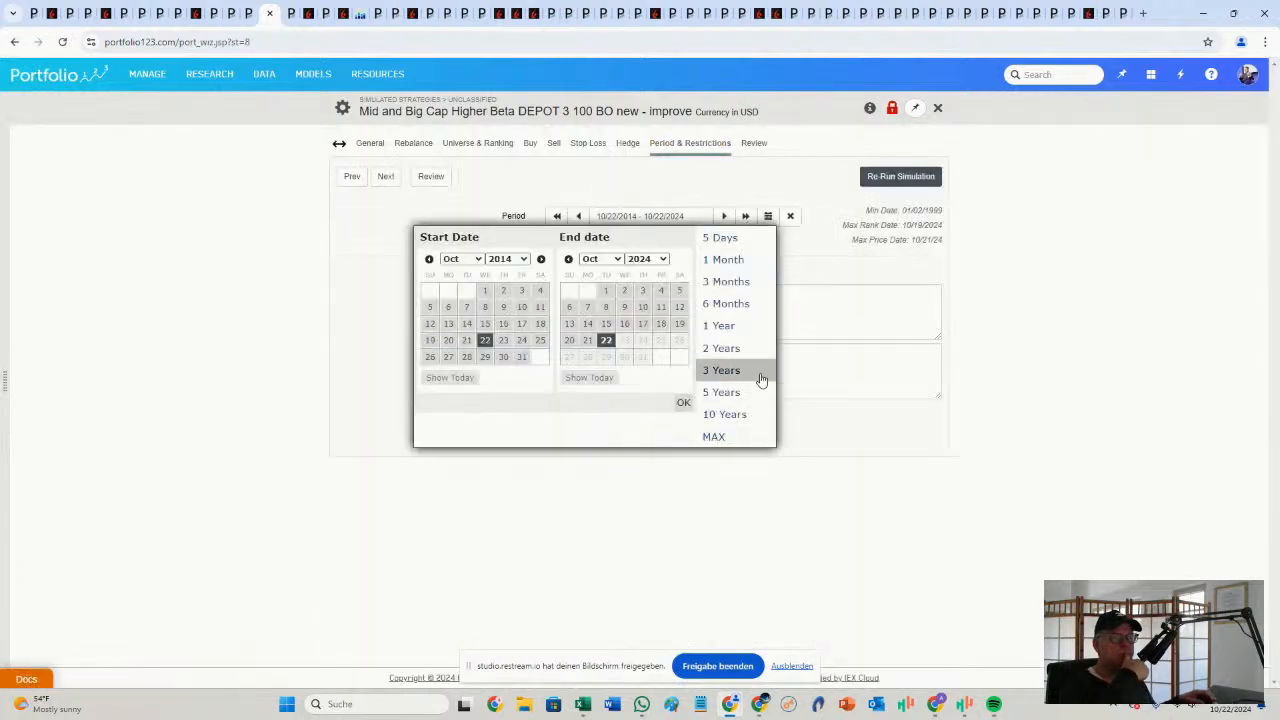
{"action": "left_click", "coordinate": [755, 348]}
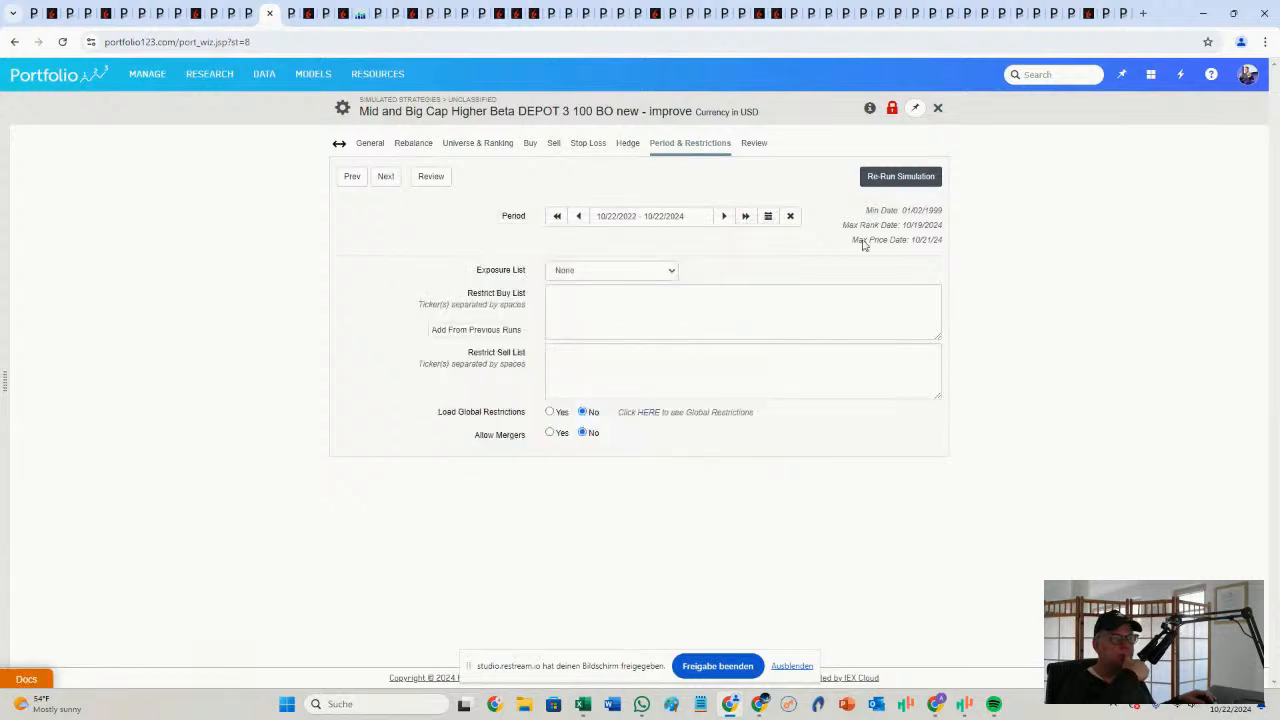
{"action": "left_click", "coordinate": [881, 186]}
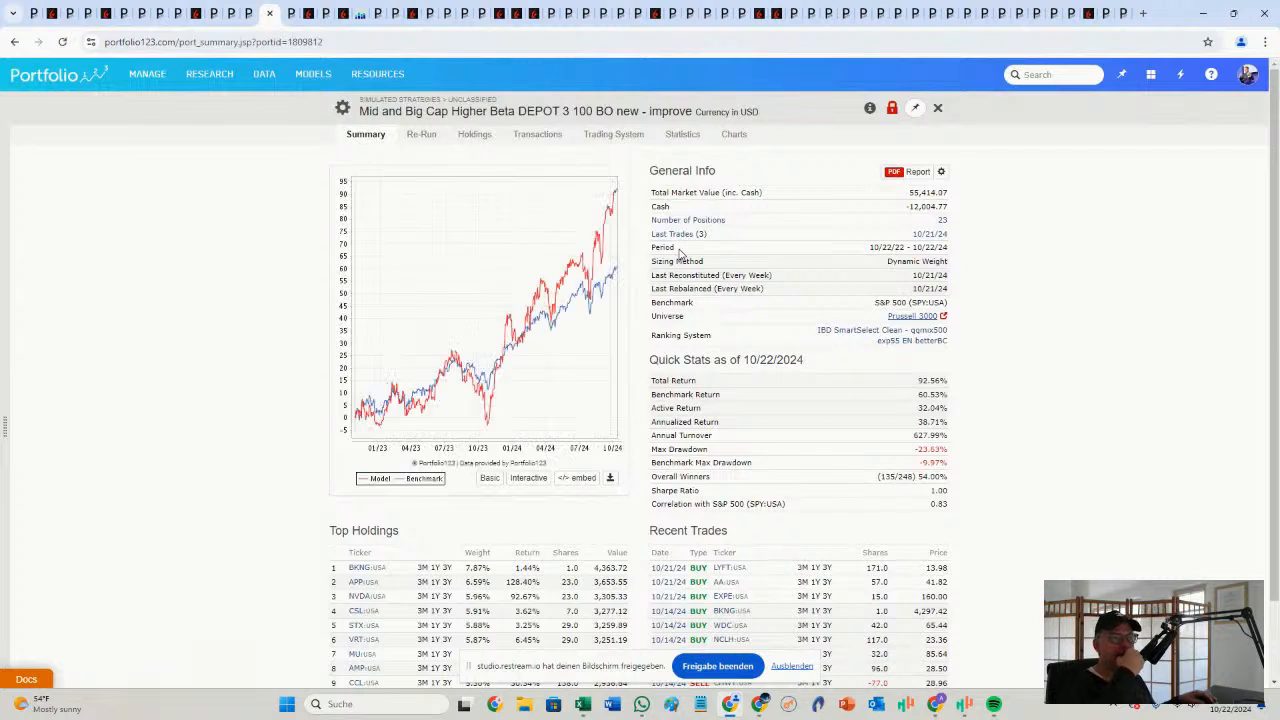
Shorten the improve simulation's period to 1 year, 10/22/2023 - 10/22/2024, and re-run it
{"action": "left_click", "coordinate": [412, 138]}
{"action": "left_click", "coordinate": [684, 153]}
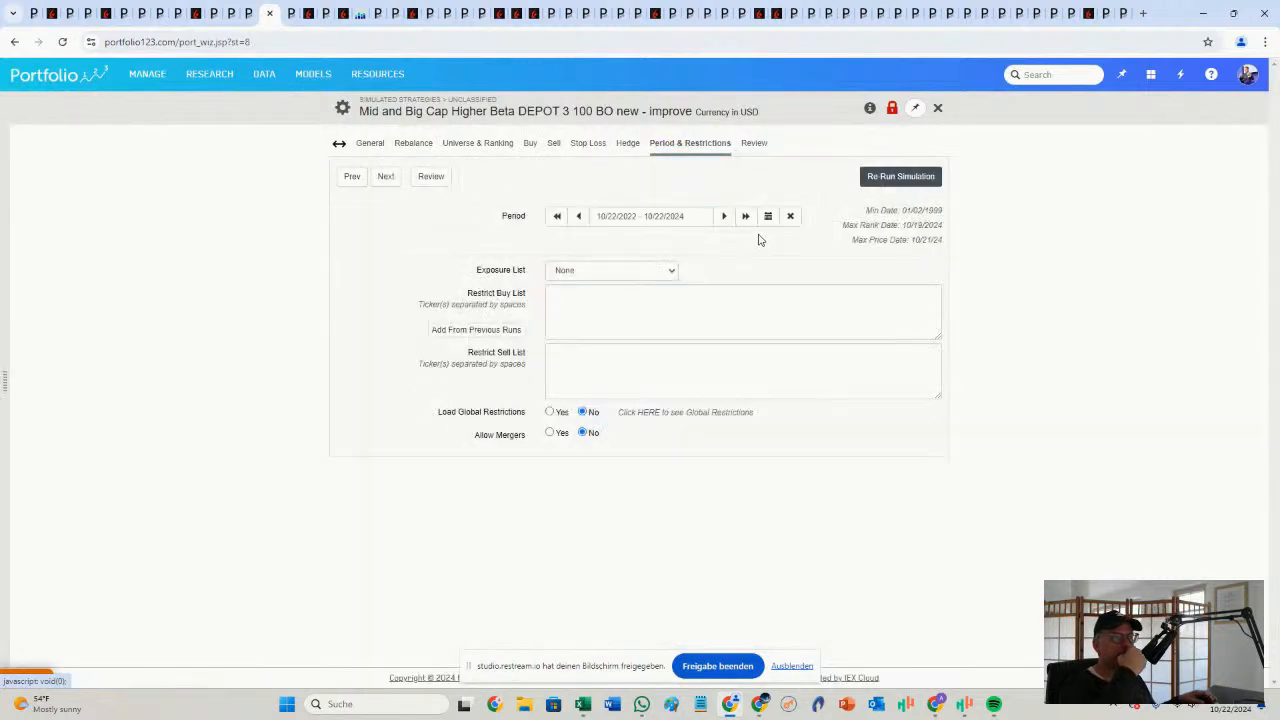
{"action": "left_click", "coordinate": [768, 219]}
{"action": "left_click", "coordinate": [738, 327]}
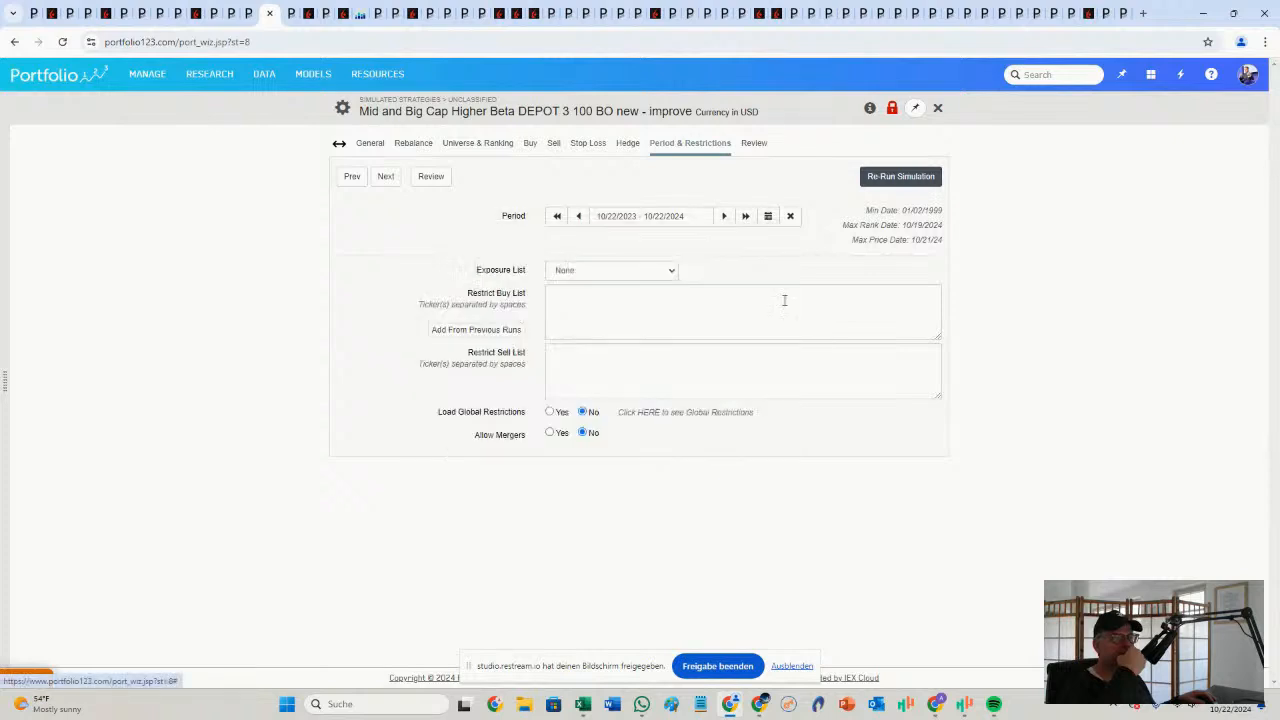
{"action": "left_click", "coordinate": [890, 178]}
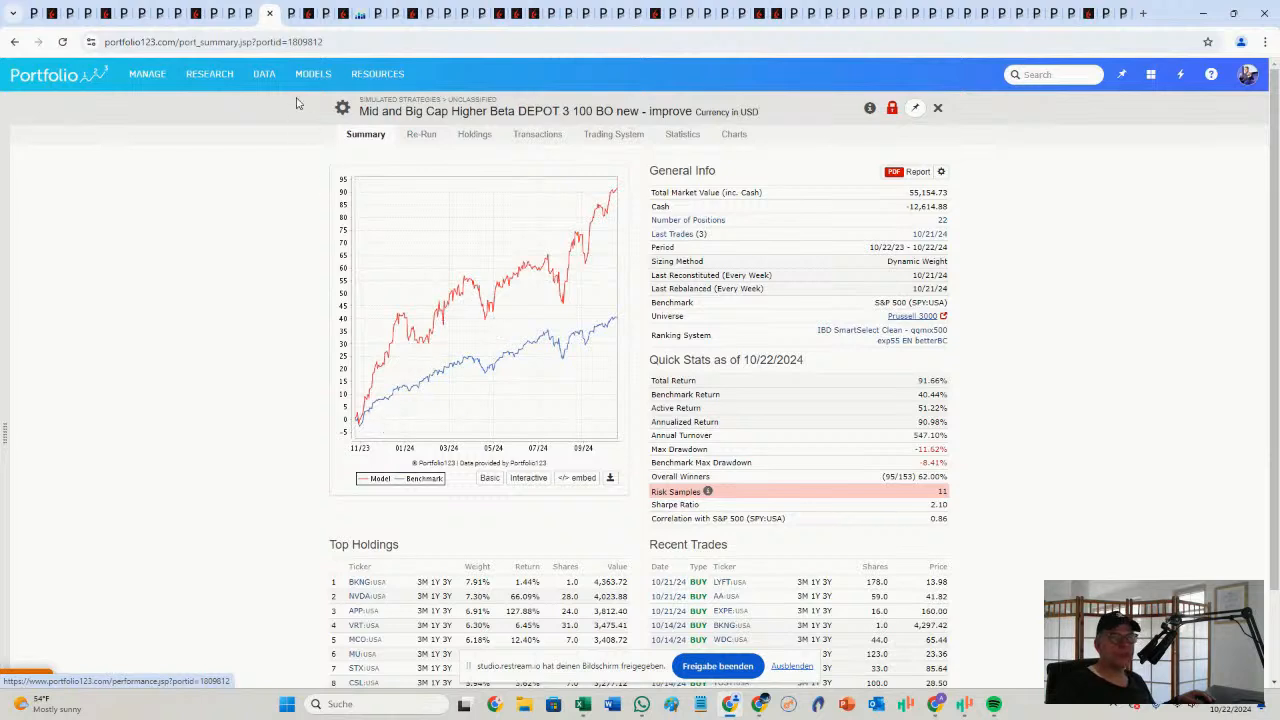
Save the live Mid and Big Cap Higher Beta strategy as a new simulated strategy and run it over the last 1 year
{"action": "left_click", "coordinate": [253, 16]}
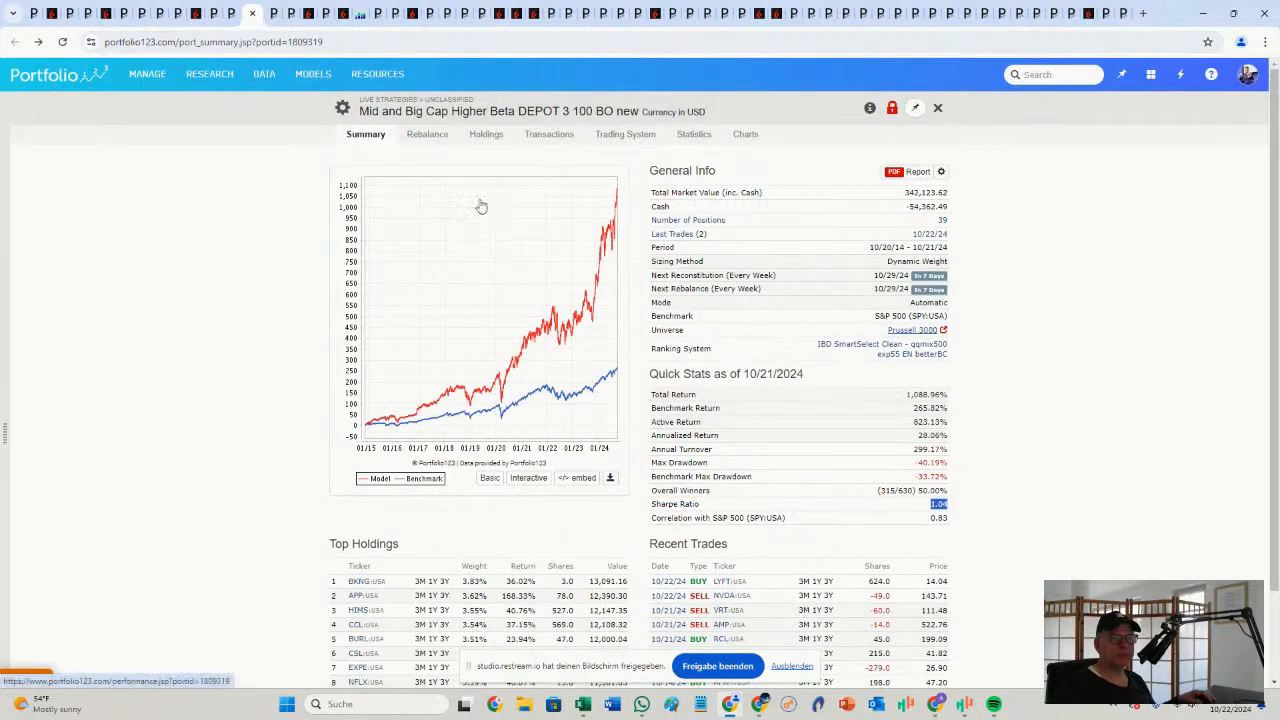
{"action": "left_click", "coordinate": [342, 107]}
{"action": "left_click", "coordinate": [377, 149]}
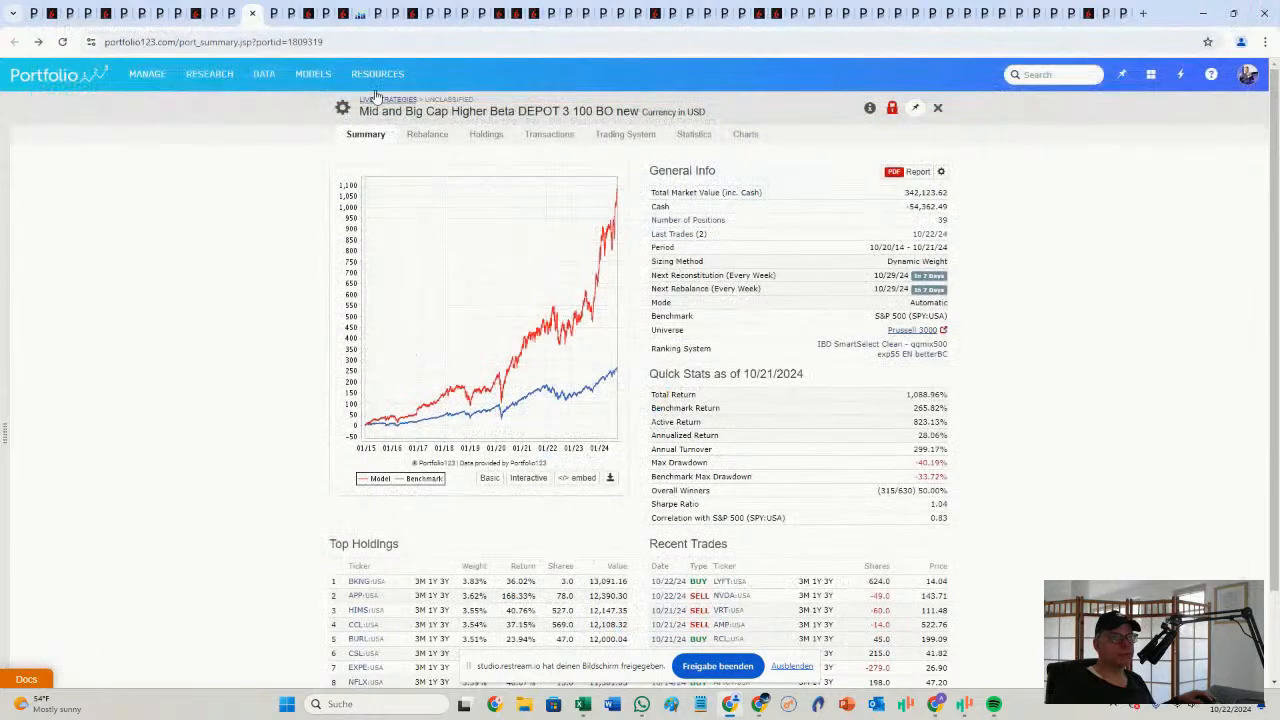
{"action": "left_click", "coordinate": [342, 108]}
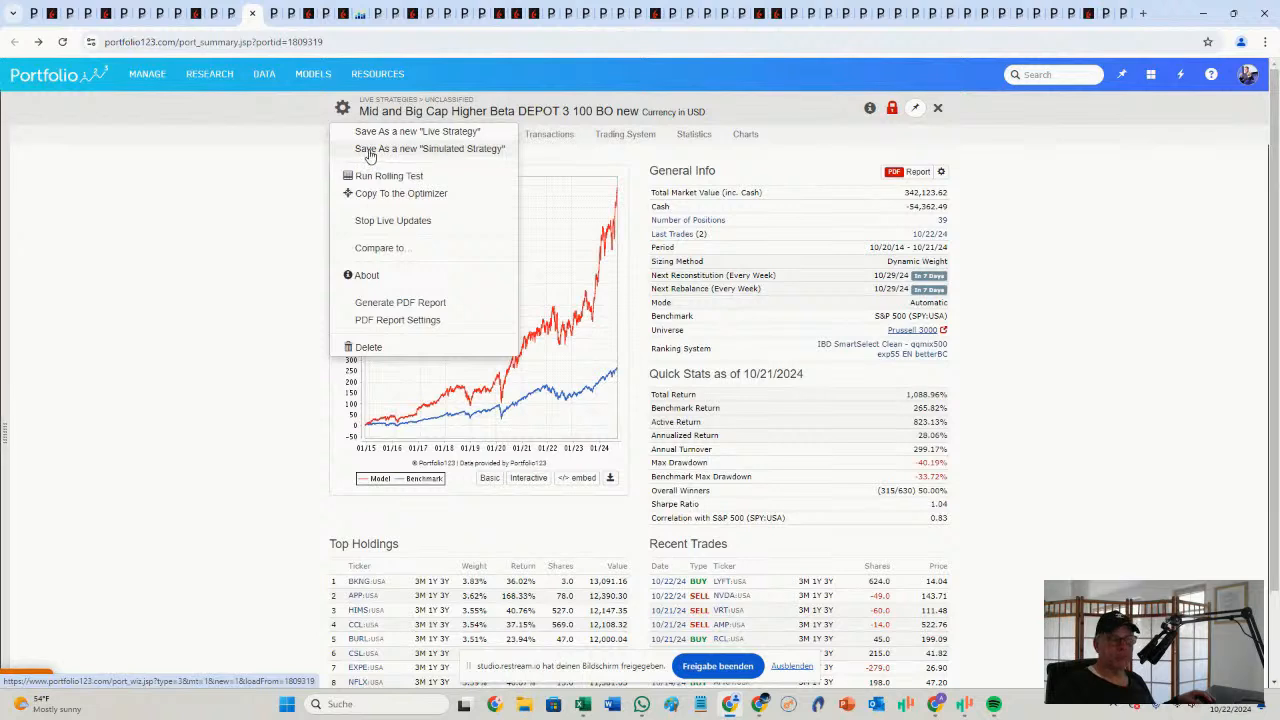
{"action": "left_click", "coordinate": [370, 150]}
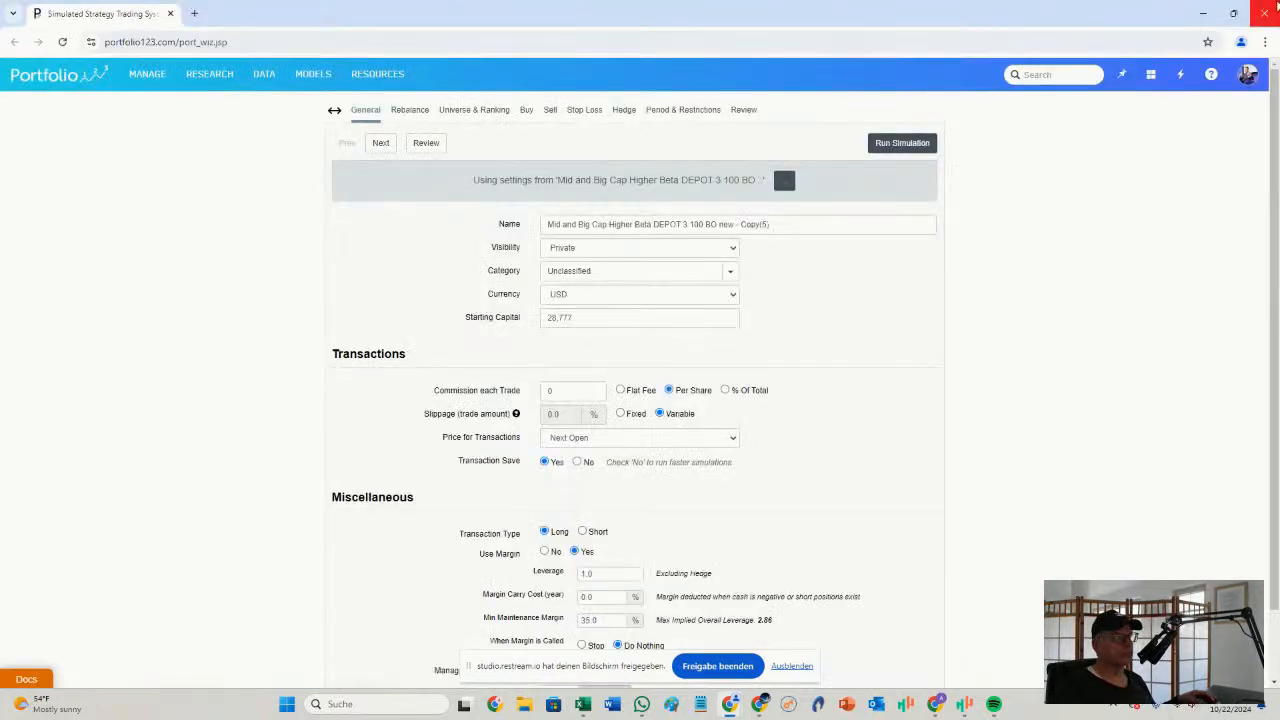
{"action": "left_click", "coordinate": [682, 111]}
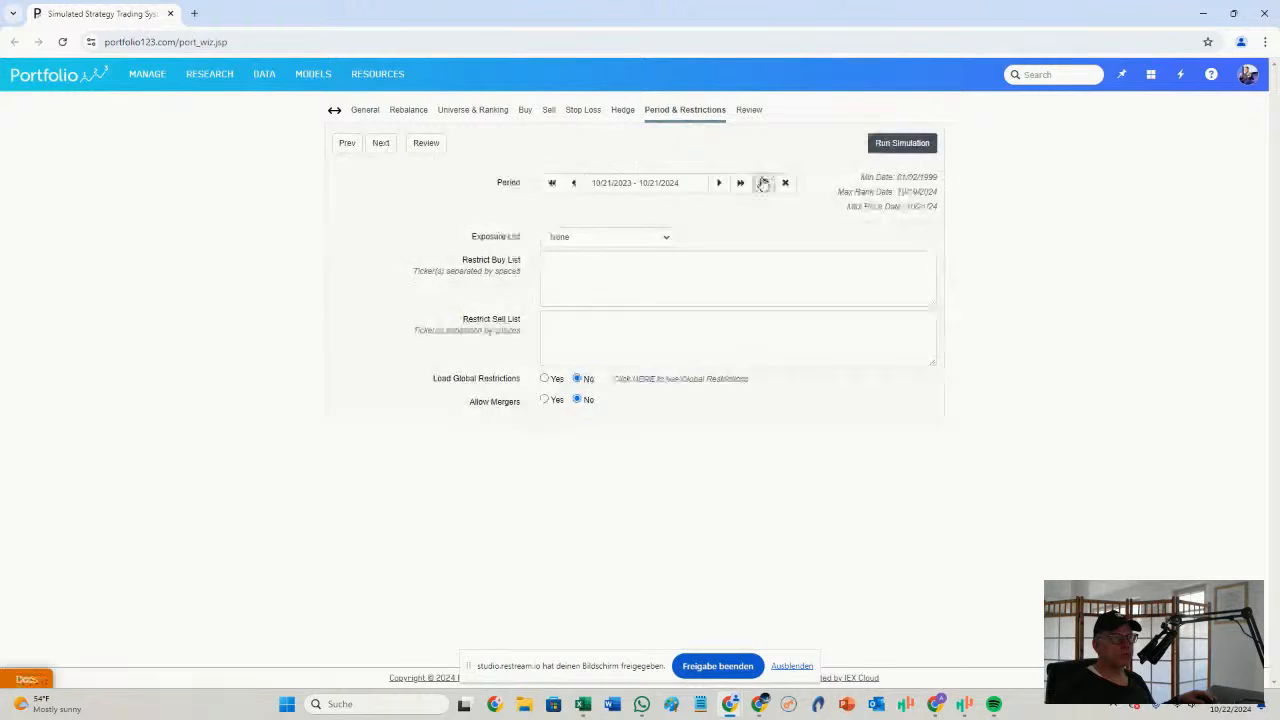
{"action": "left_click", "coordinate": [763, 183]}
{"action": "left_click", "coordinate": [725, 291]}
{"action": "left_click", "coordinate": [908, 148]}
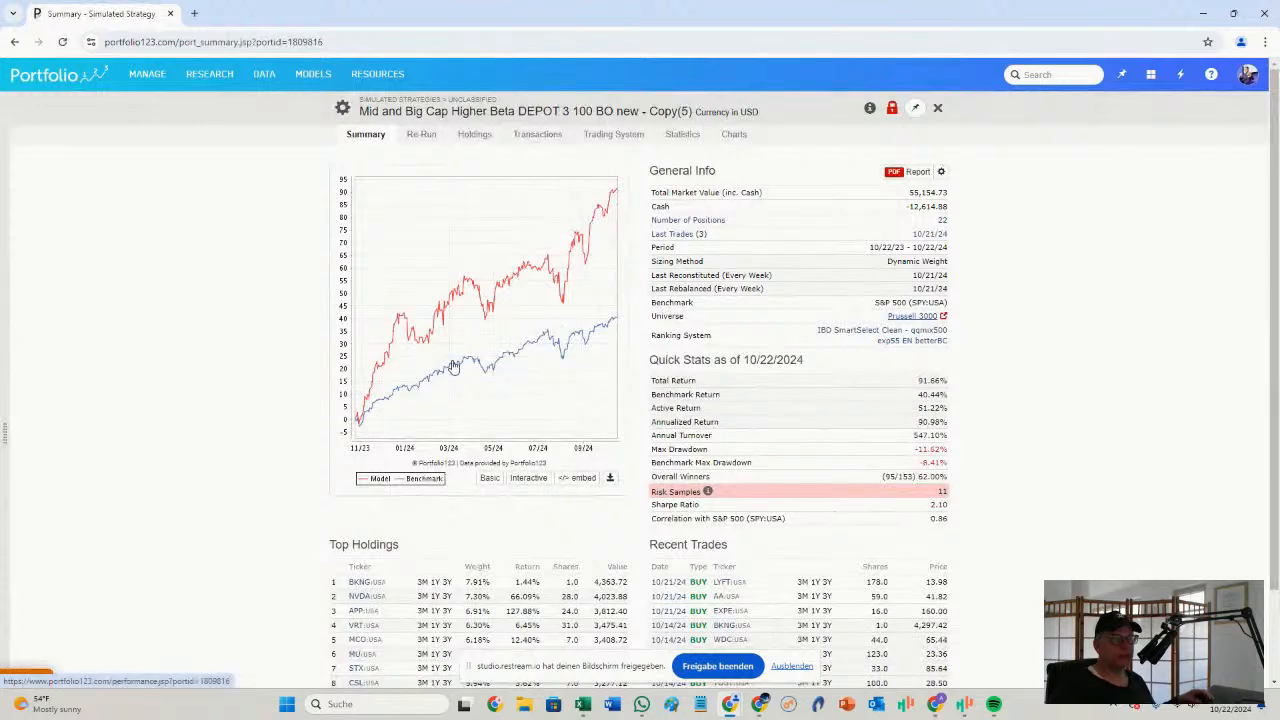
Compare the one-year summary of the live strategy's simulated copy with the improve simulation, and close the copy
{"action": "key", "text": "alt+Tab"}
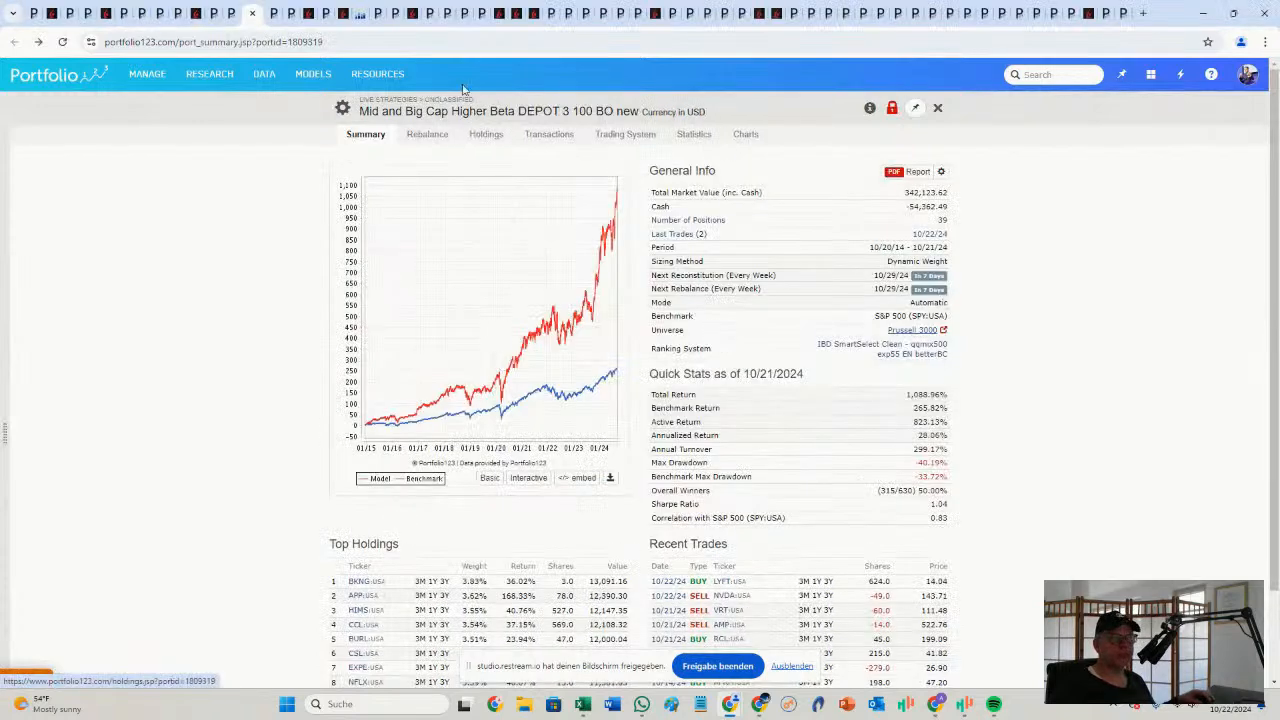
{"action": "left_click", "coordinate": [278, 20]}
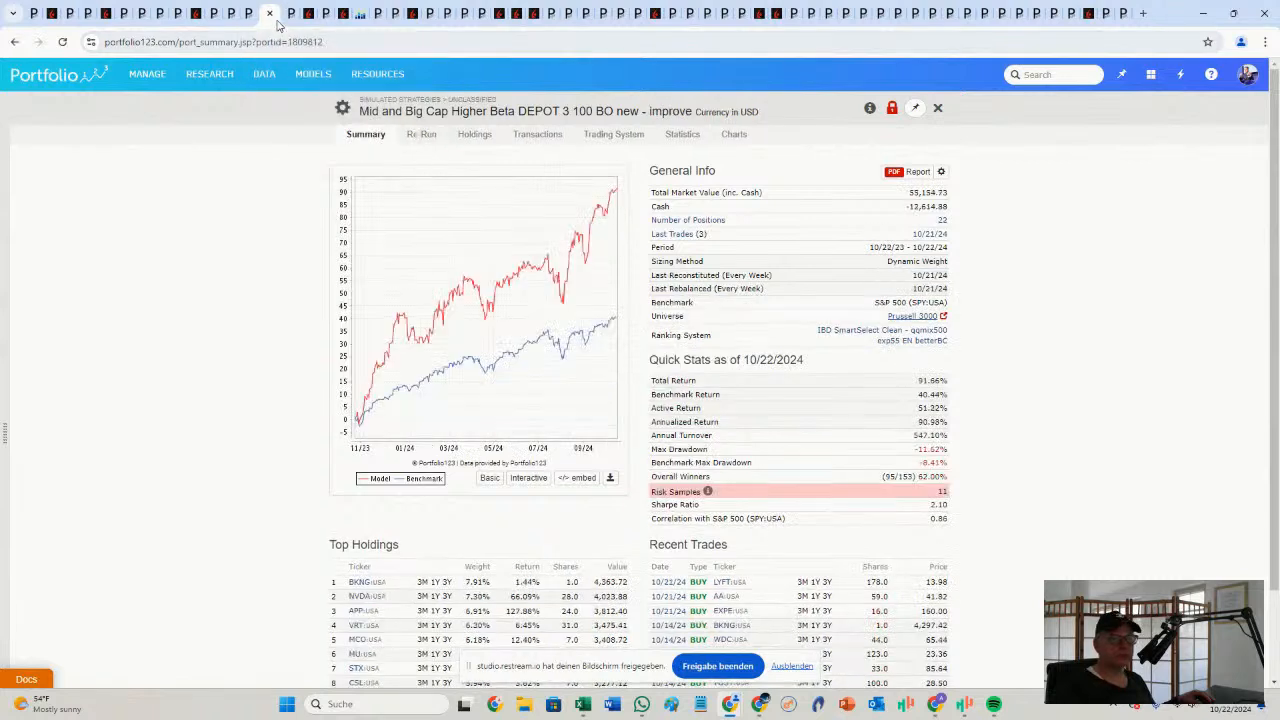
{"action": "key", "text": "alt+Tab"}
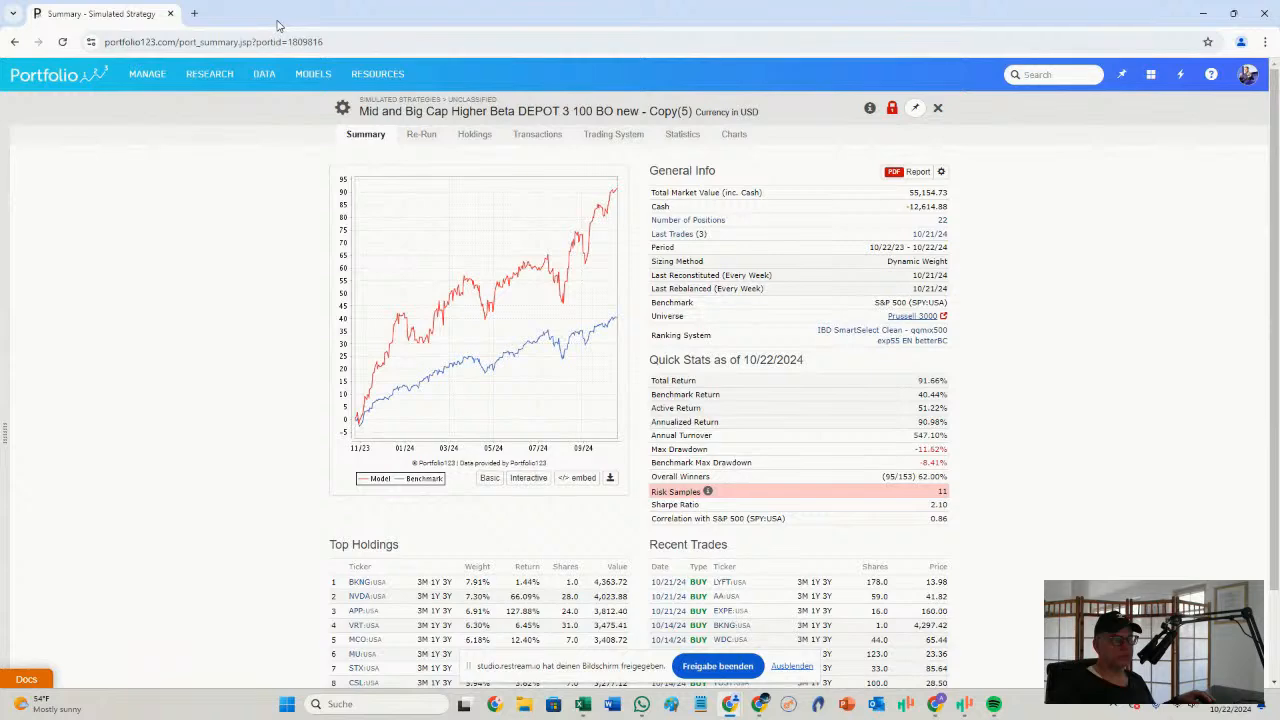
{"action": "key", "text": "ctrl+w"}
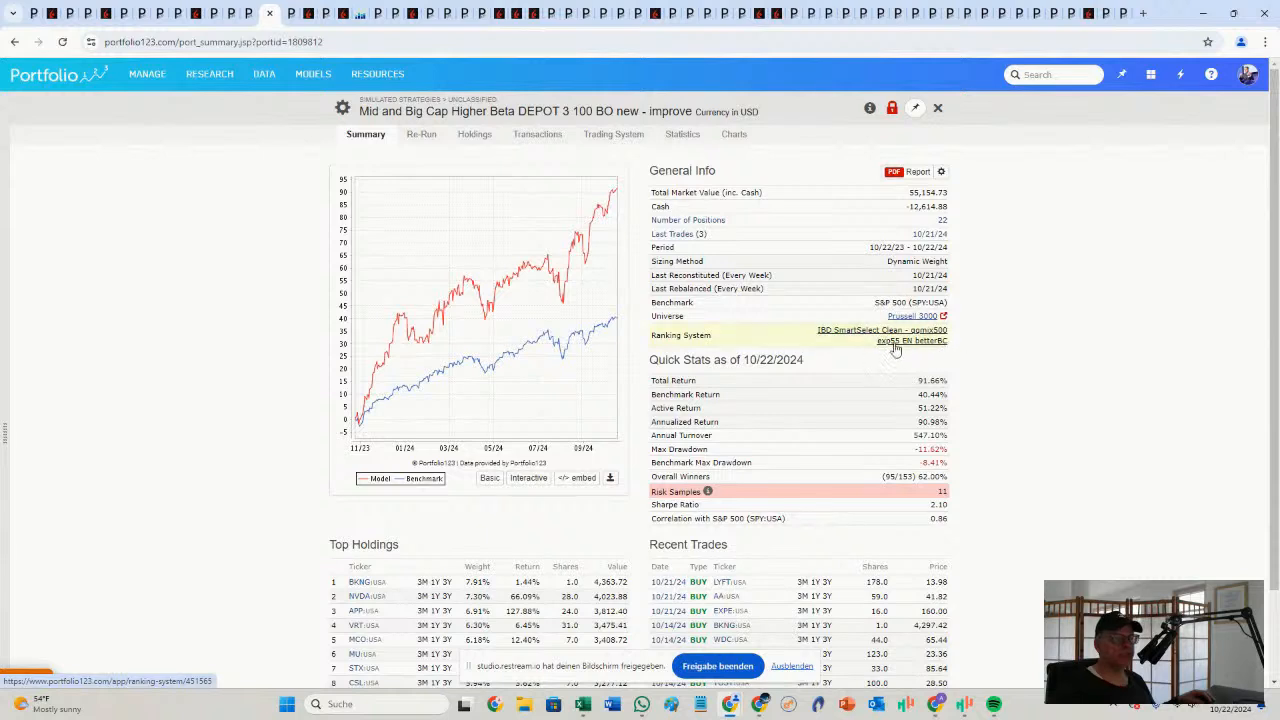
Re-run the improve simulation over the last 10 years, 10/22/2014 - 10/22/2024
{"action": "left_click", "coordinate": [420, 137]}
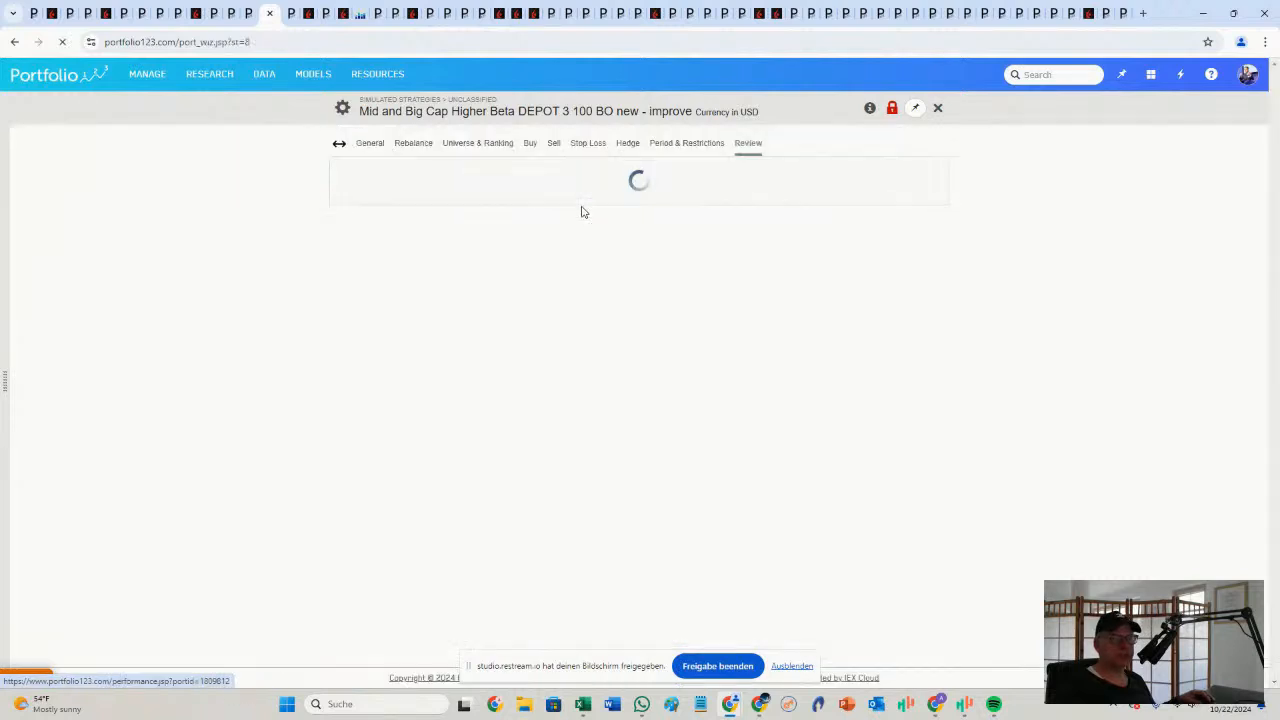
{"action": "left_click", "coordinate": [776, 220]}
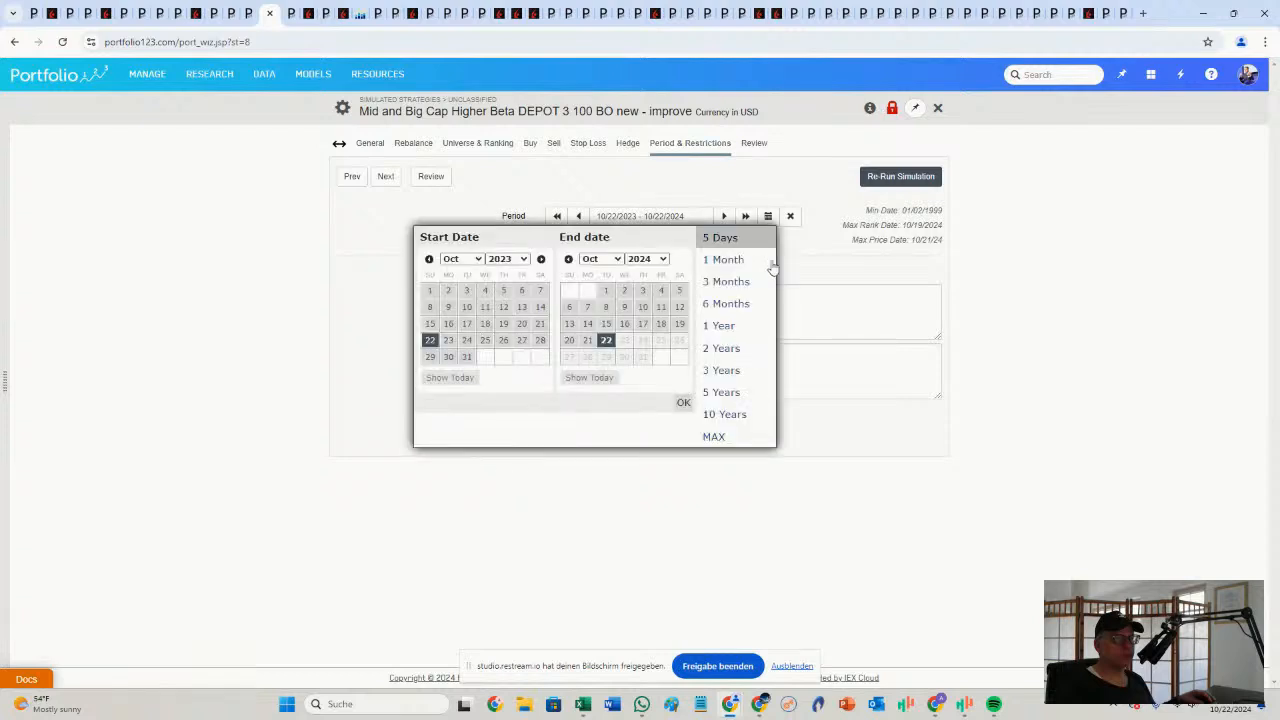
{"action": "left_click", "coordinate": [744, 418]}
{"action": "left_click", "coordinate": [867, 178]}
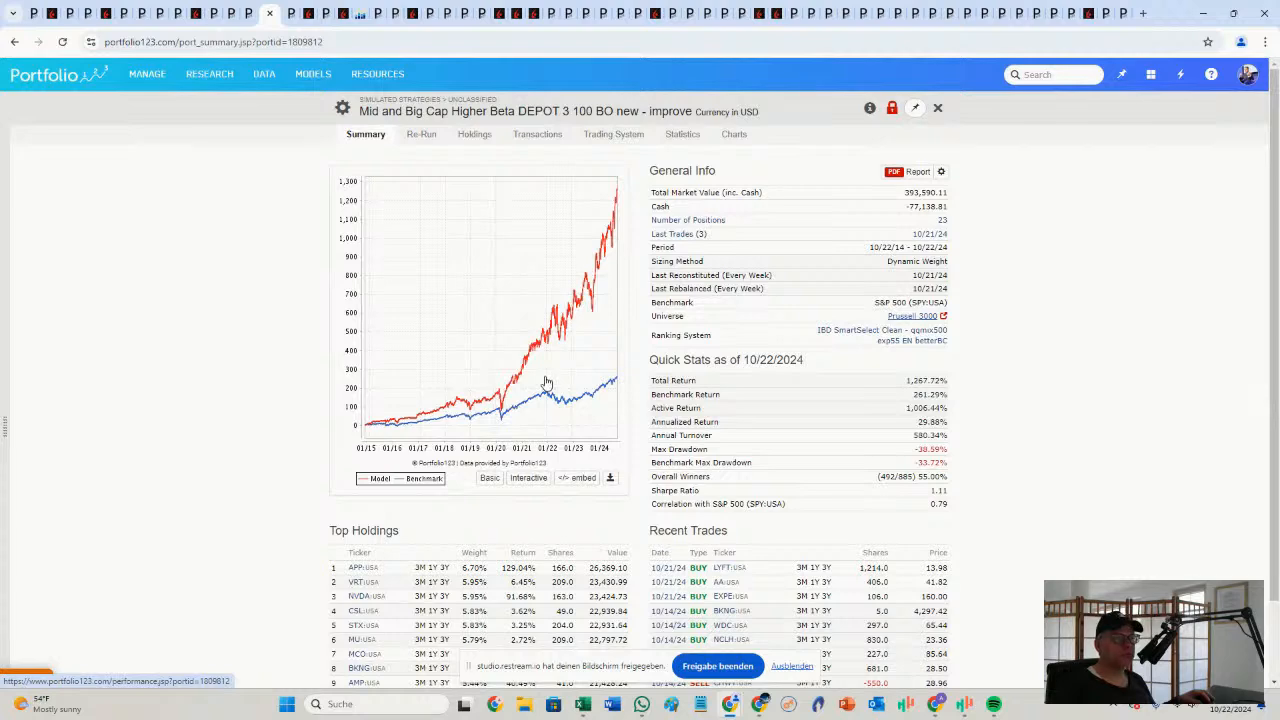
Review the simulation's NVDA transactions charted over the maximum time span, and return to the summary
{"action": "scroll", "coordinate": [521, 459], "scroll_direction": "down", "scroll_amount": 1}
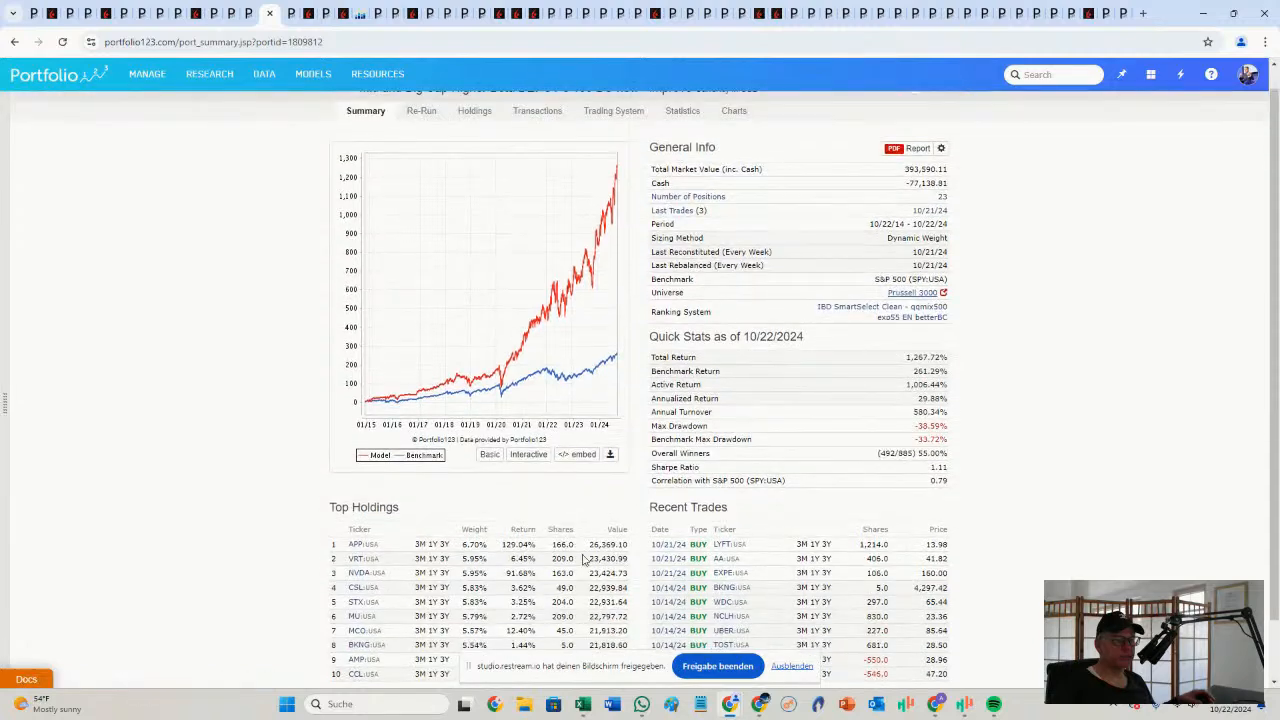
{"action": "scroll", "coordinate": [562, 556], "scroll_direction": "down", "scroll_amount": 1}
{"action": "mouse_move", "coordinate": [360, 506]}
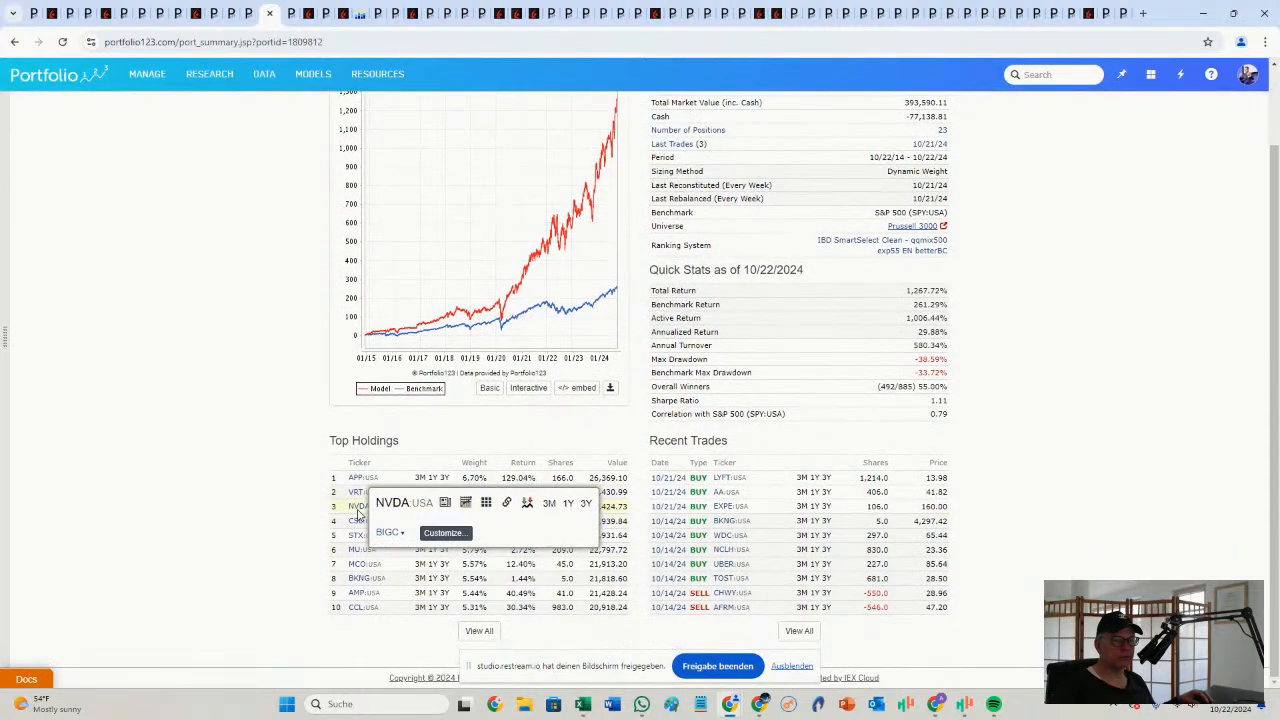
{"action": "left_click", "coordinate": [528, 502]}
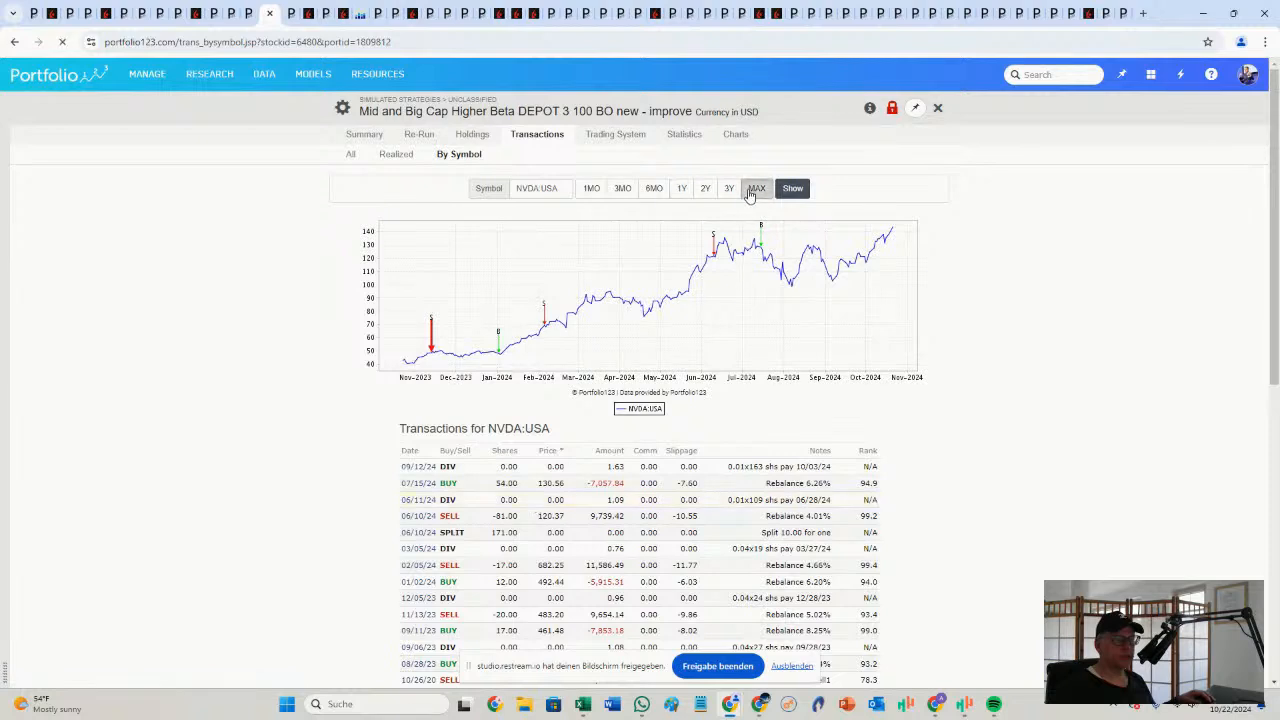
{"action": "left_click", "coordinate": [754, 189]}
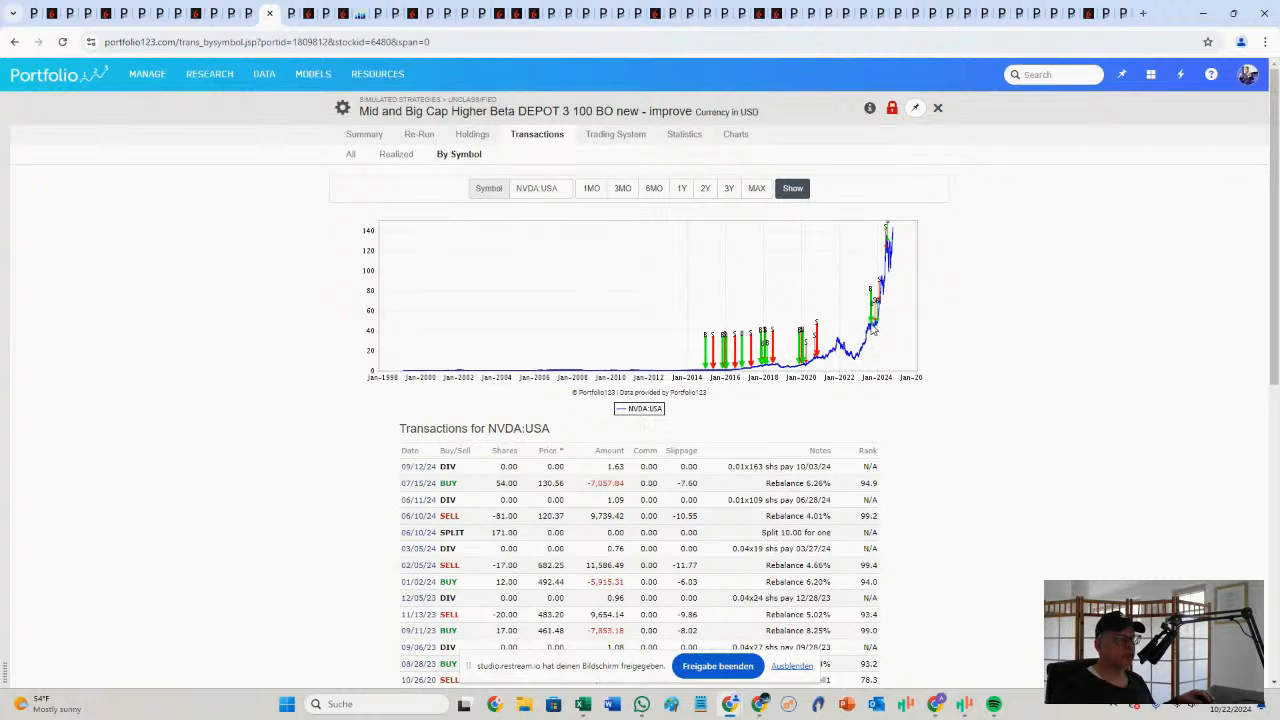
{"action": "left_click", "coordinate": [15, 42]}
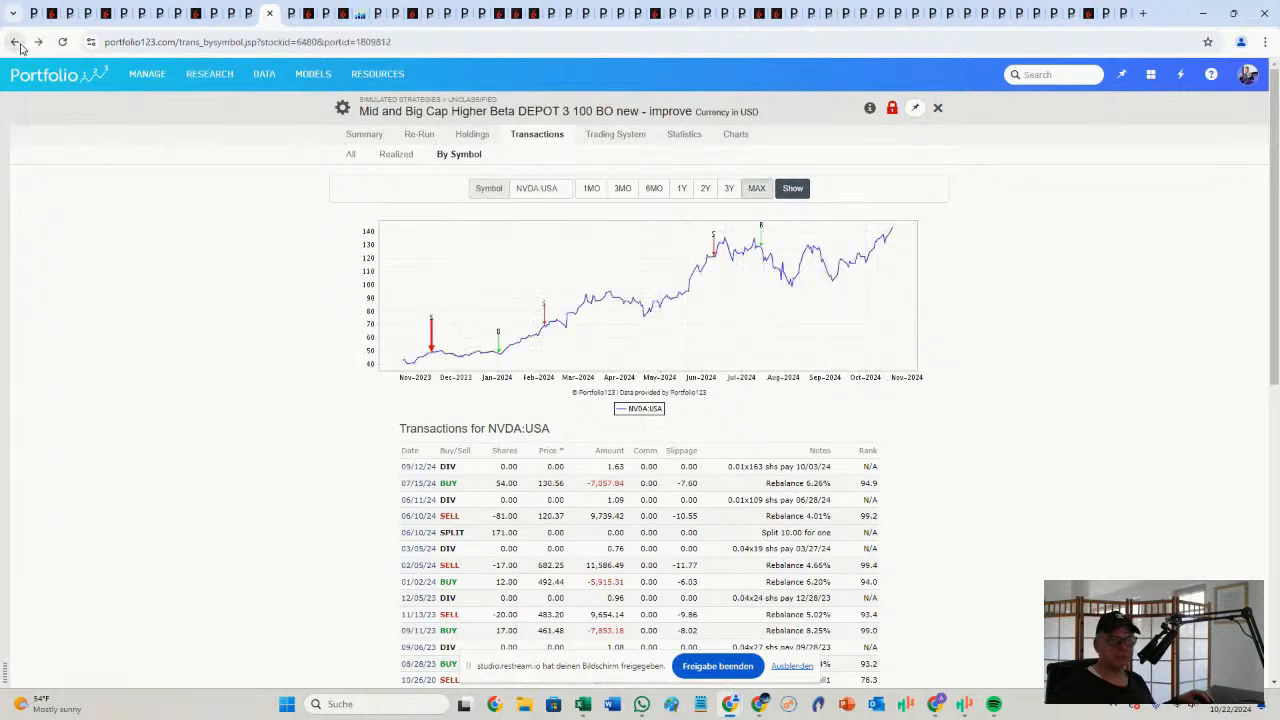
{"action": "left_click", "coordinate": [15, 42]}
Look over the top holdings APP, MCO and MU and check the overall winners percentage in the summary
{"action": "mouse_move", "coordinate": [362, 484]}
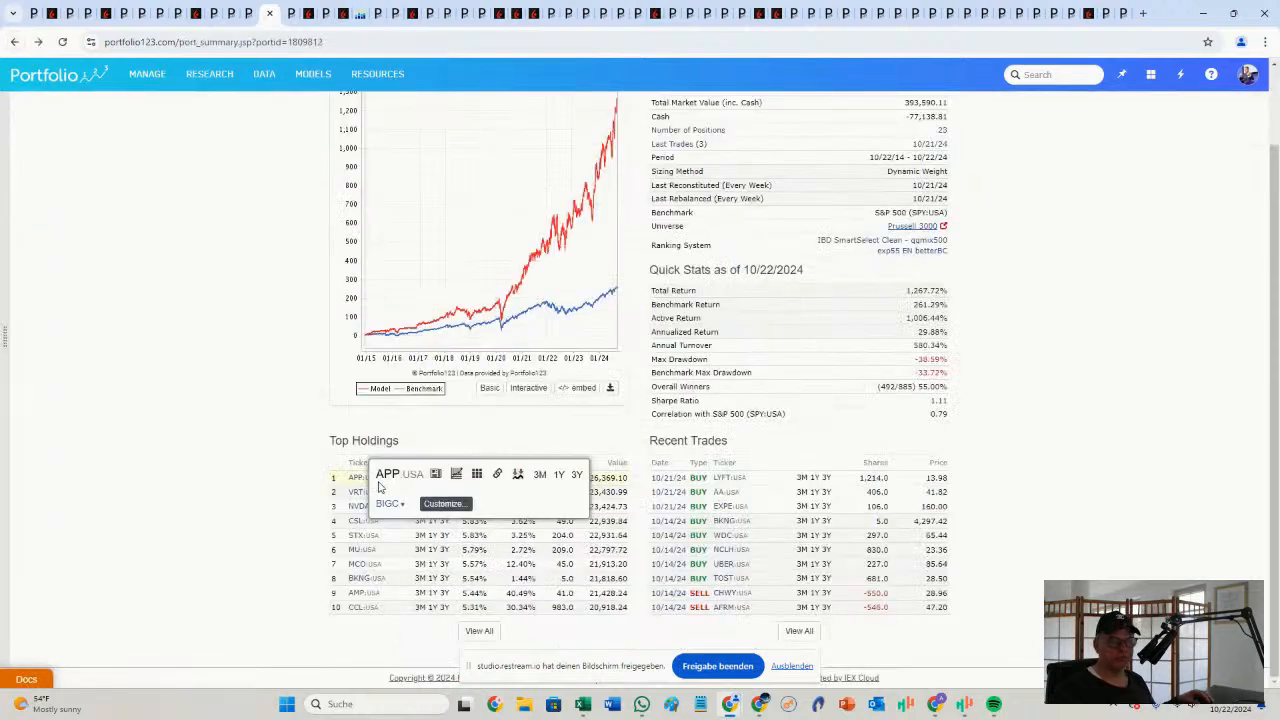
{"action": "mouse_move", "coordinate": [517, 482]}
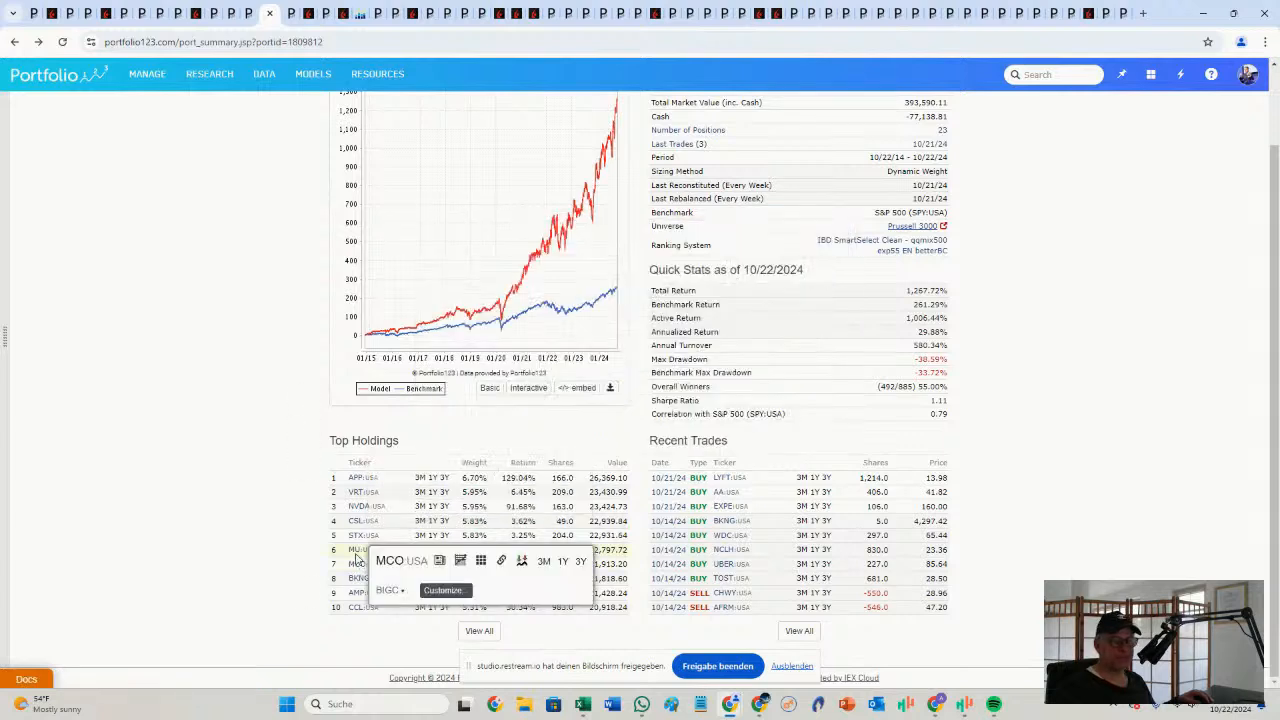
{"action": "mouse_move", "coordinate": [358, 550]}
{"action": "mouse_move", "coordinate": [513, 553]}
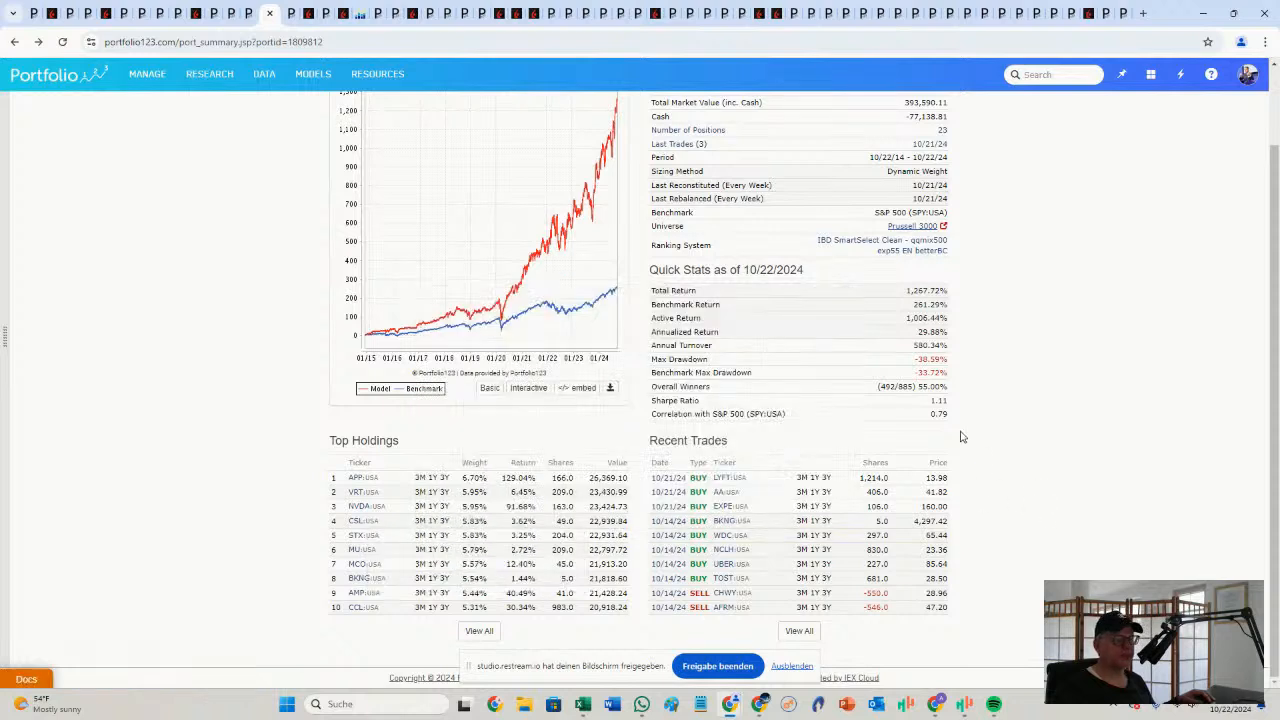
{"action": "left_click_drag", "start_coordinate": [948, 389], "coordinate": [920, 389]}
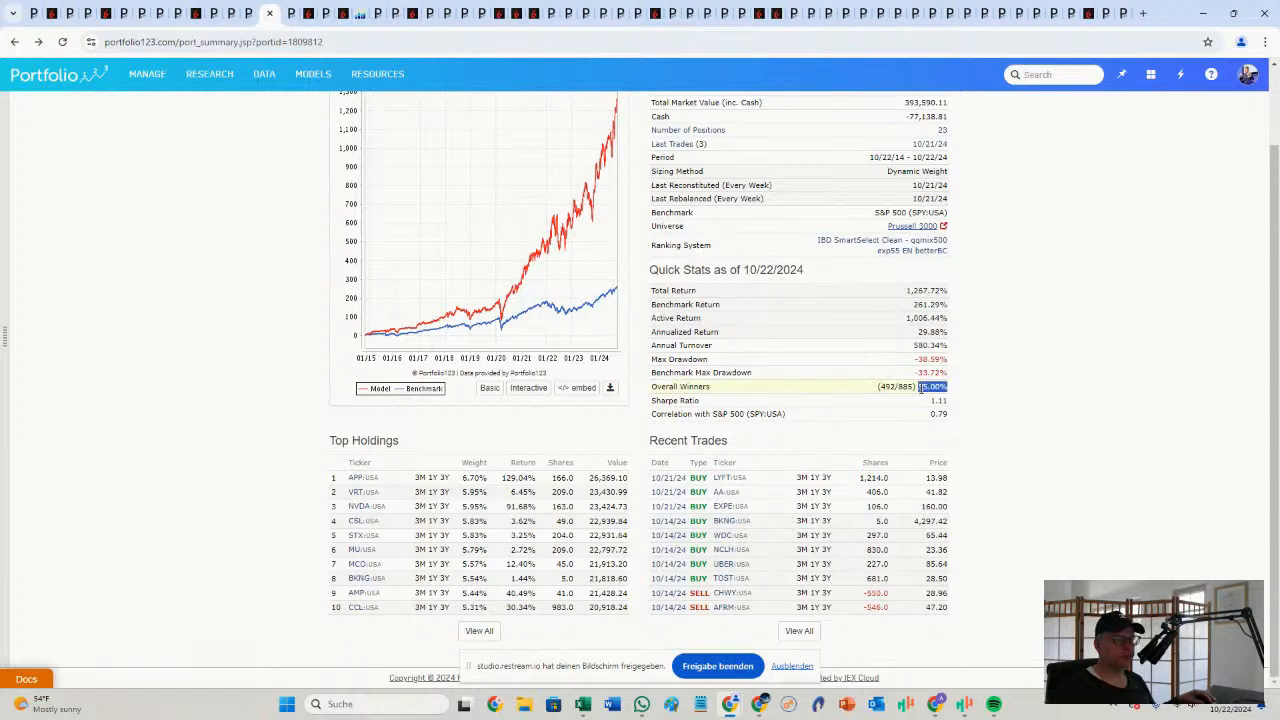
Examine the simulation's CCL transactions, charting them over the maximum and the 1-year time span
{"action": "mouse_move", "coordinate": [360, 607]}
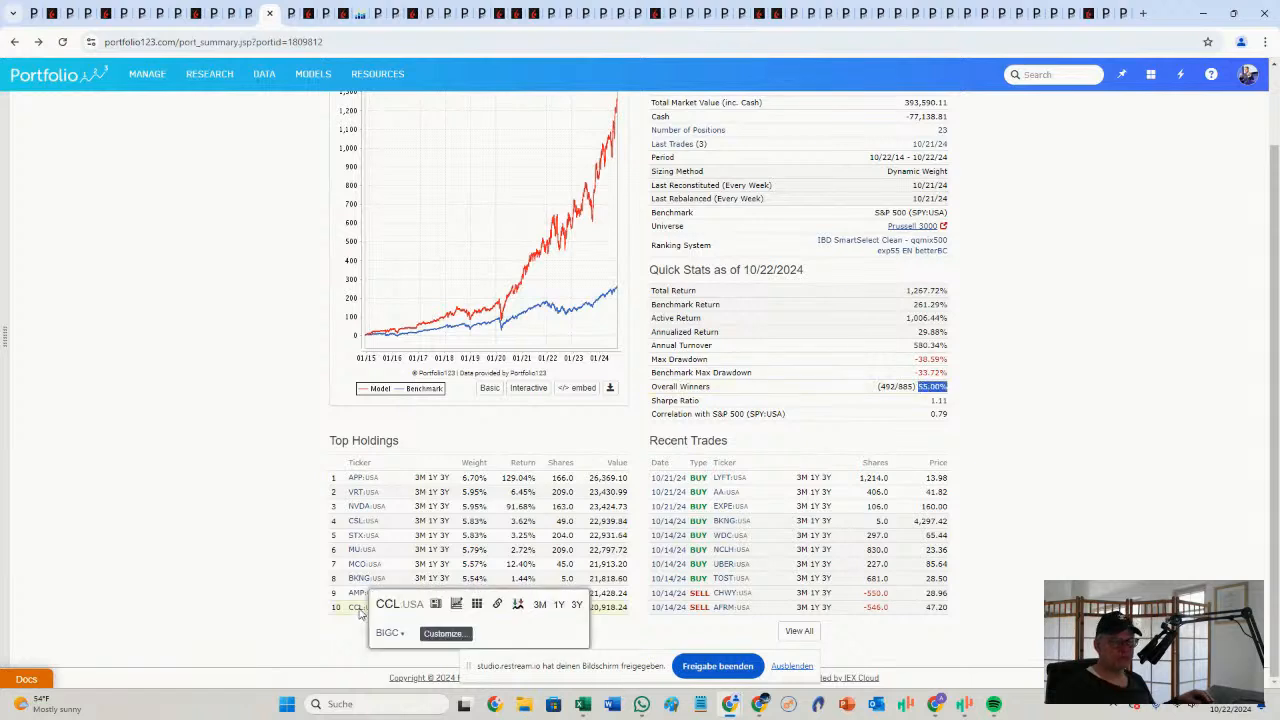
{"action": "left_click", "coordinate": [519, 606]}
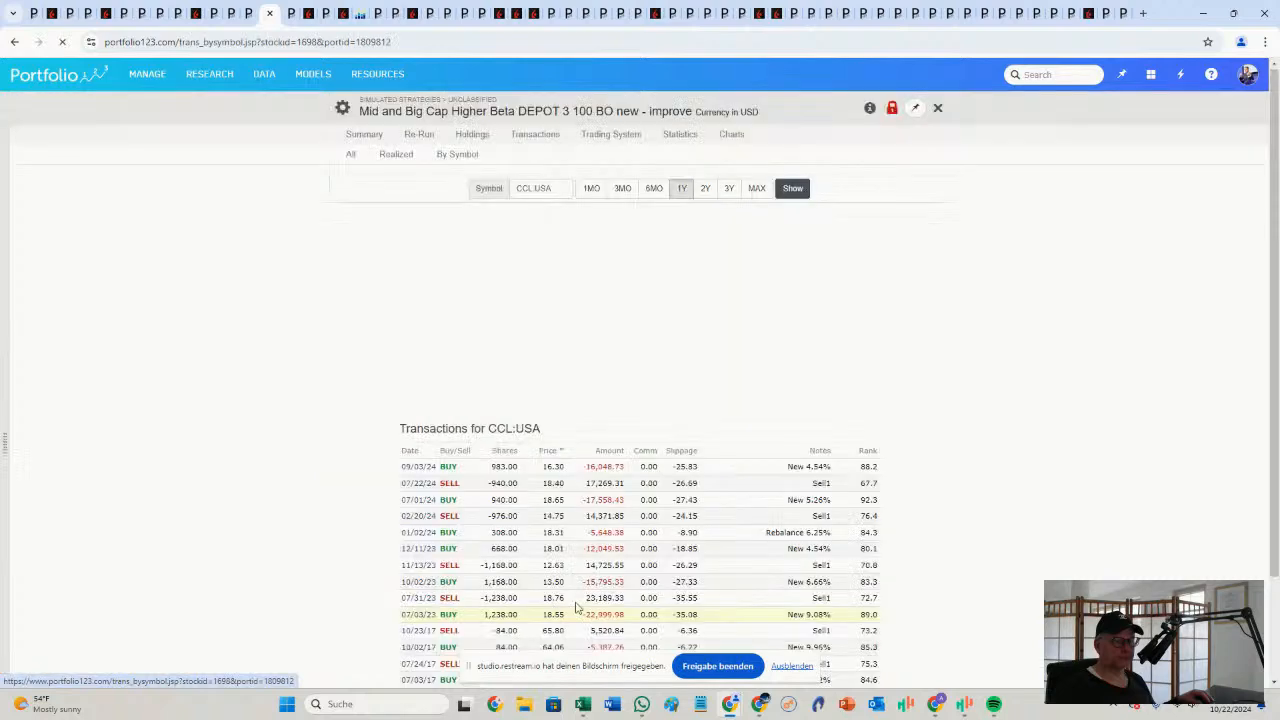
{"action": "left_click", "coordinate": [757, 190]}
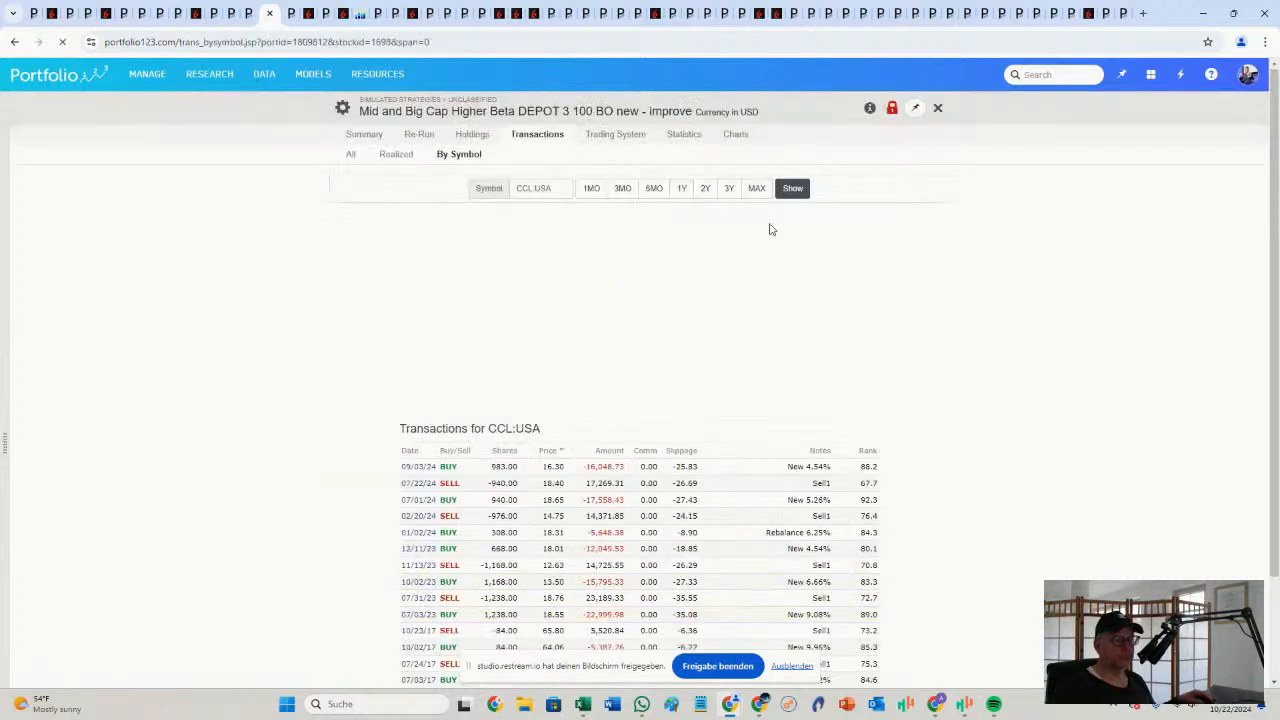
{"action": "left_click", "coordinate": [682, 189]}
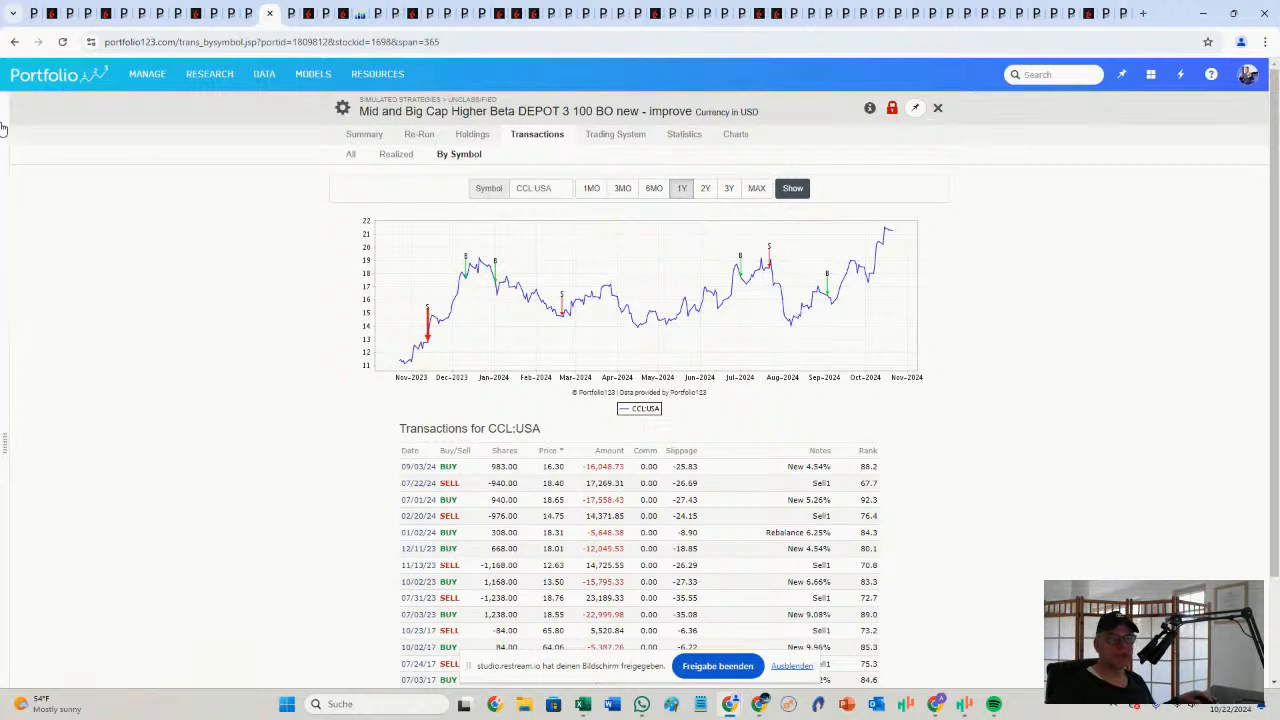
List all of the simulation's current holdings sorted by sector and look over the Technology and Industrials positions
{"action": "left_click", "coordinate": [14, 43]}
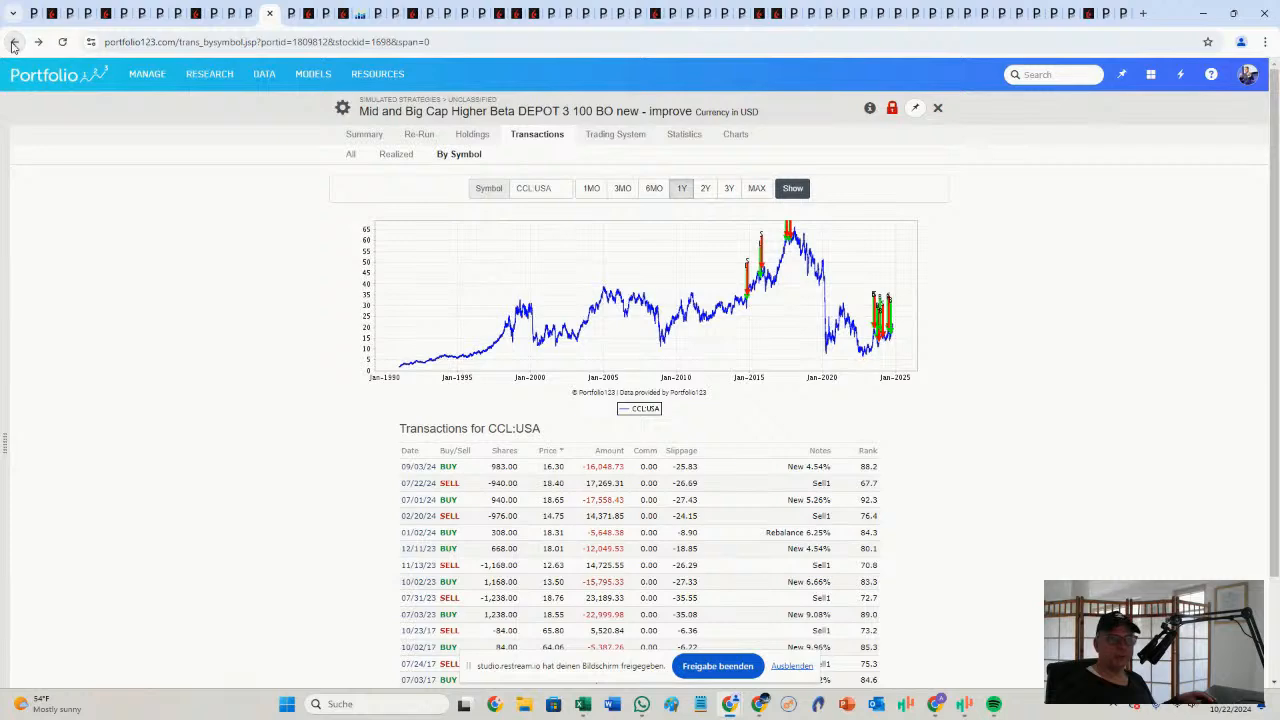
{"action": "left_click", "coordinate": [14, 43]}
{"action": "left_click", "coordinate": [14, 43]}
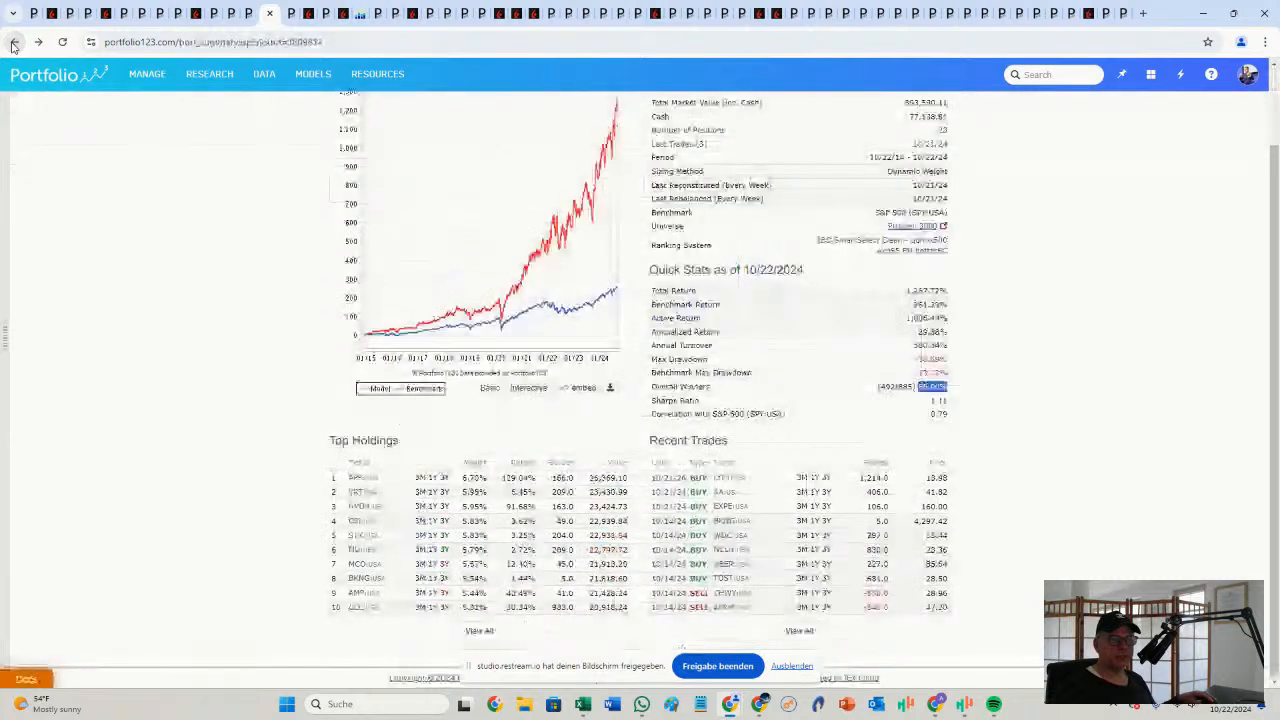
{"action": "left_click", "coordinate": [480, 632]}
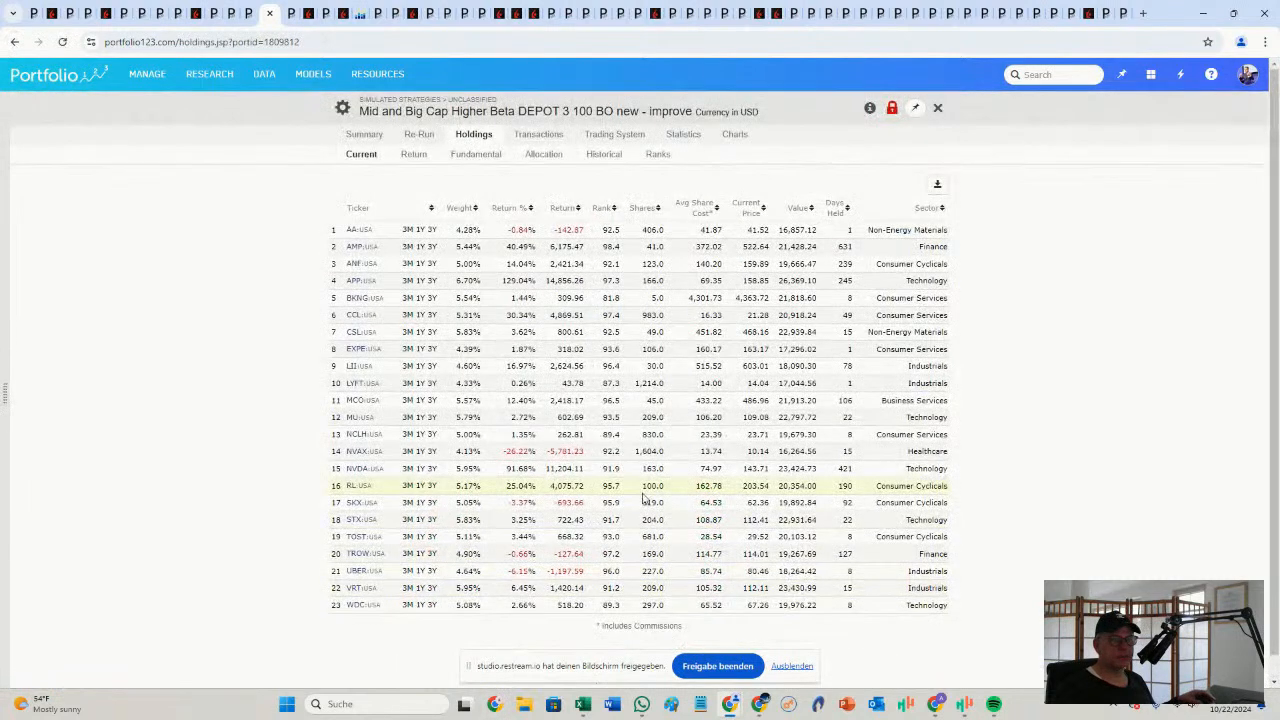
{"action": "left_click", "coordinate": [926, 208]}
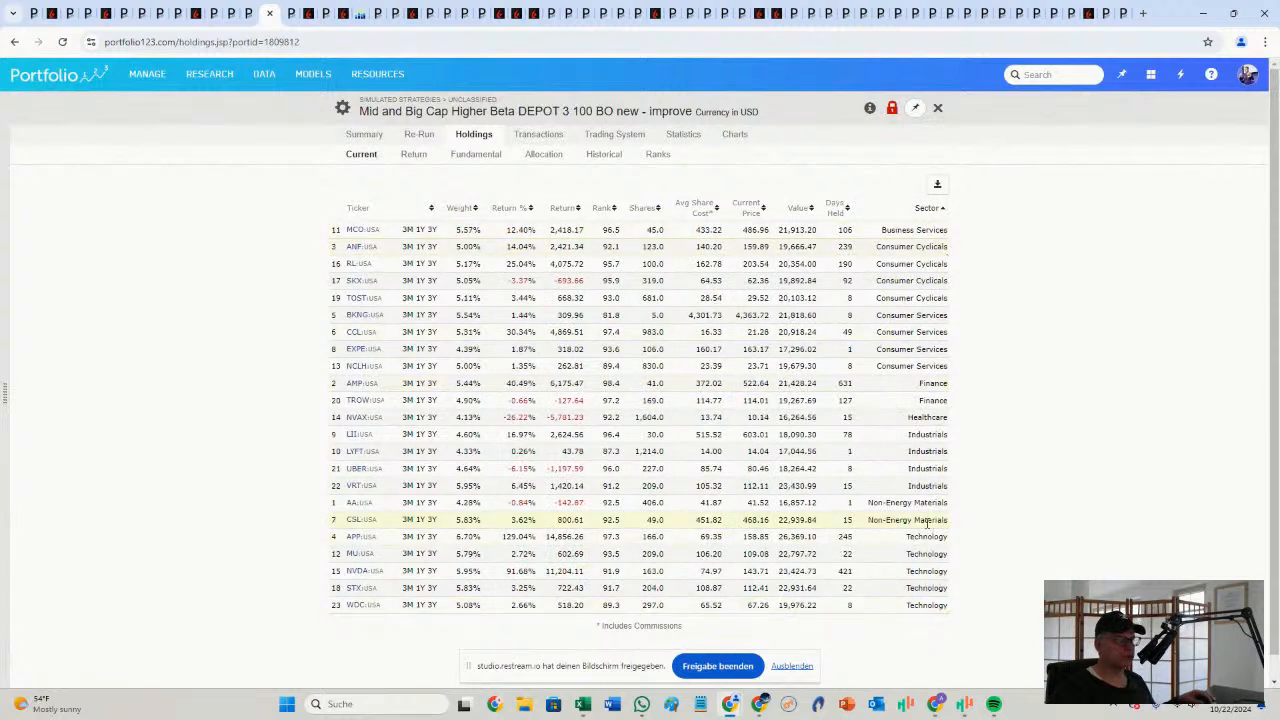
{"action": "left_click_drag", "start_coordinate": [908, 608], "coordinate": [955, 605]}
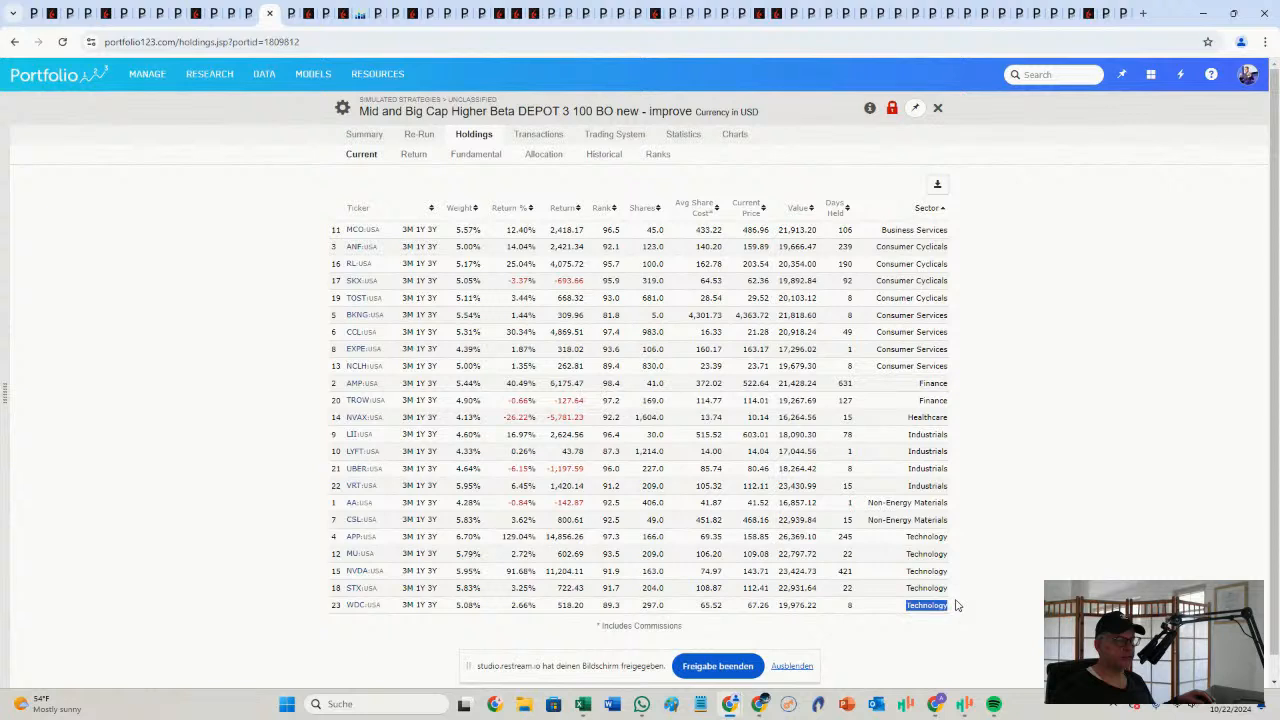
{"action": "left_click_drag", "start_coordinate": [905, 538], "coordinate": [970, 597]}
{"action": "left_click_drag", "start_coordinate": [910, 436], "coordinate": [950, 490]}
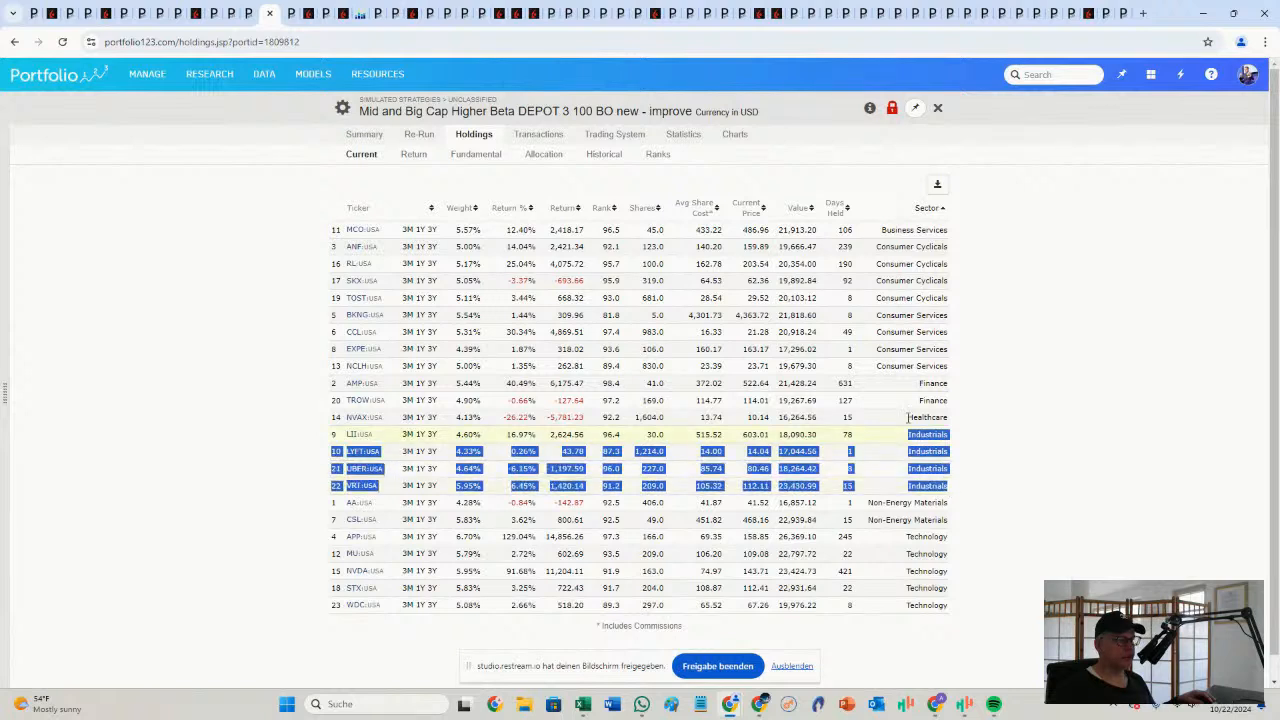
{"action": "left_click", "coordinate": [876, 256]}
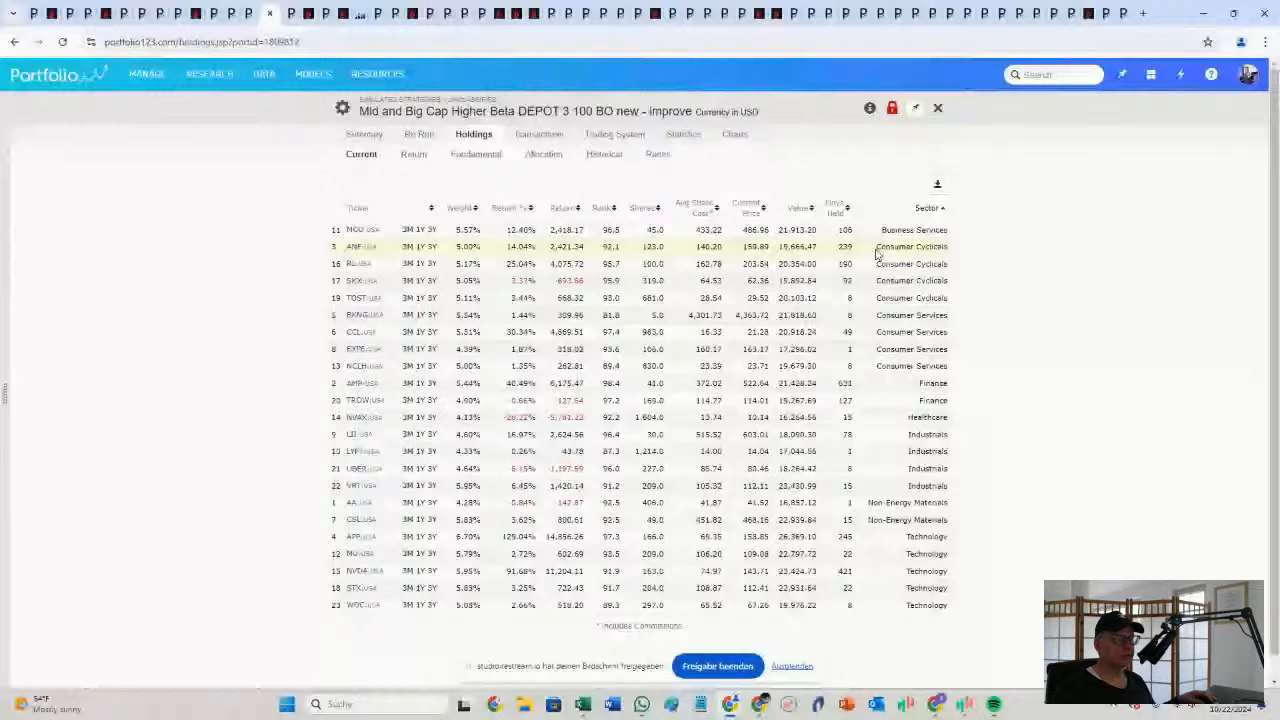
Examine the simulation's ANF transactions charted over the maximum time span, and return to the holdings list
{"action": "mouse_move", "coordinate": [356, 248]}
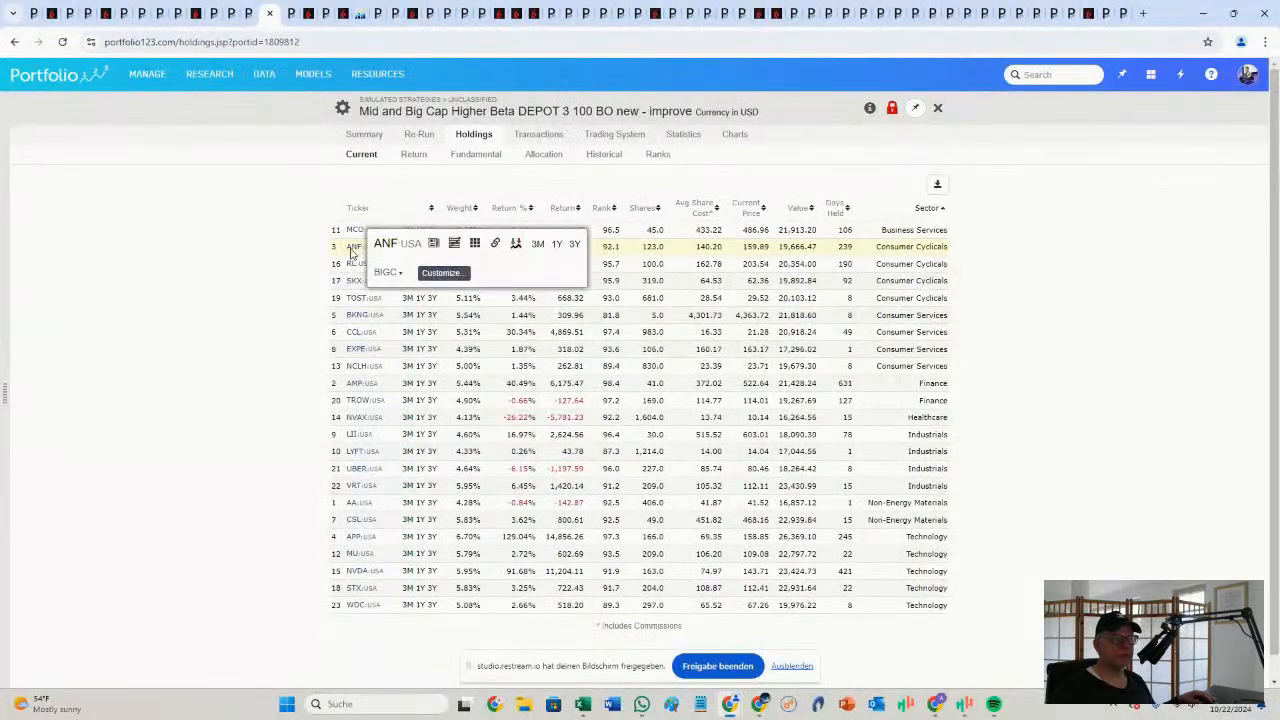
{"action": "left_click", "coordinate": [518, 248]}
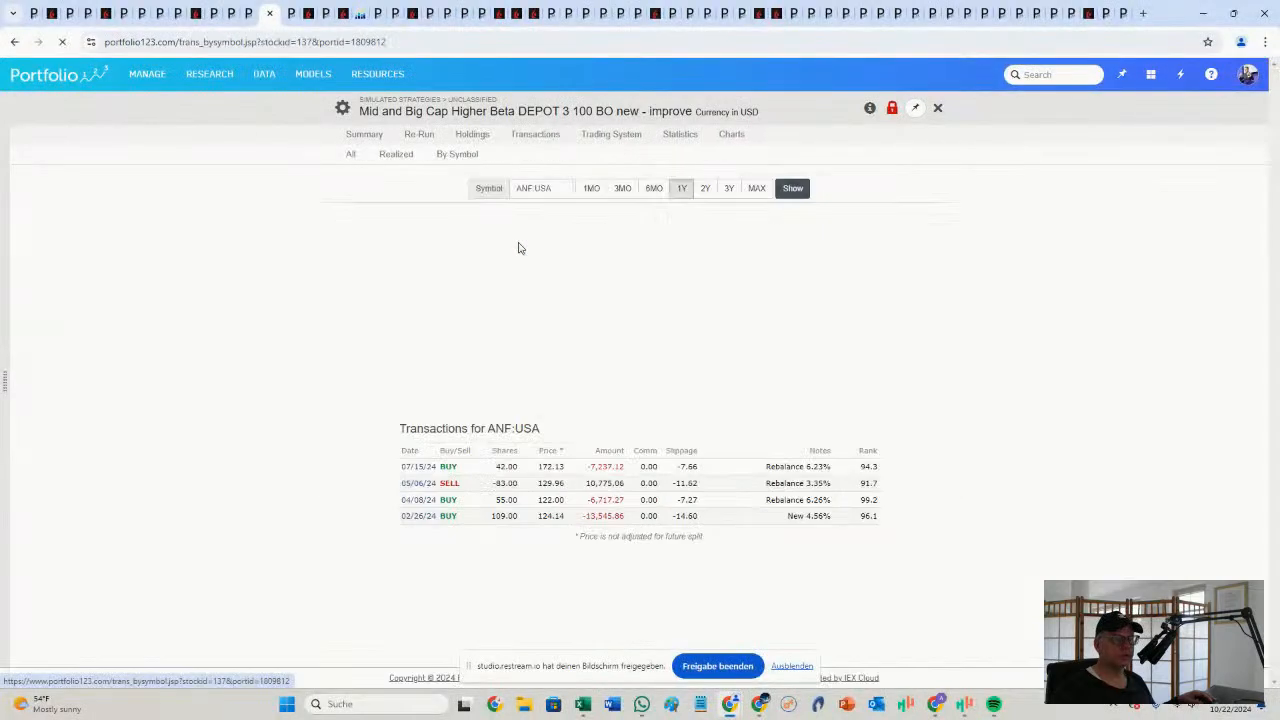
{"action": "left_click", "coordinate": [755, 195]}
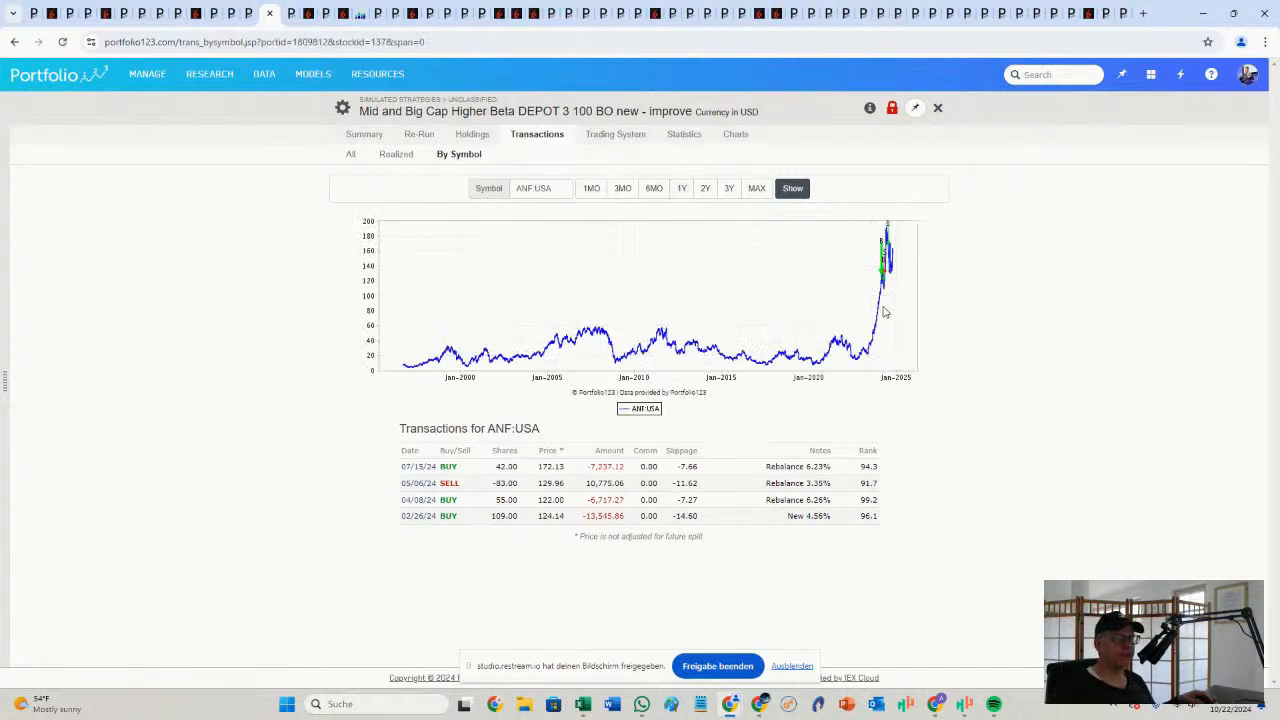
{"action": "left_click", "coordinate": [14, 42]}
{"action": "left_click", "coordinate": [14, 42]}
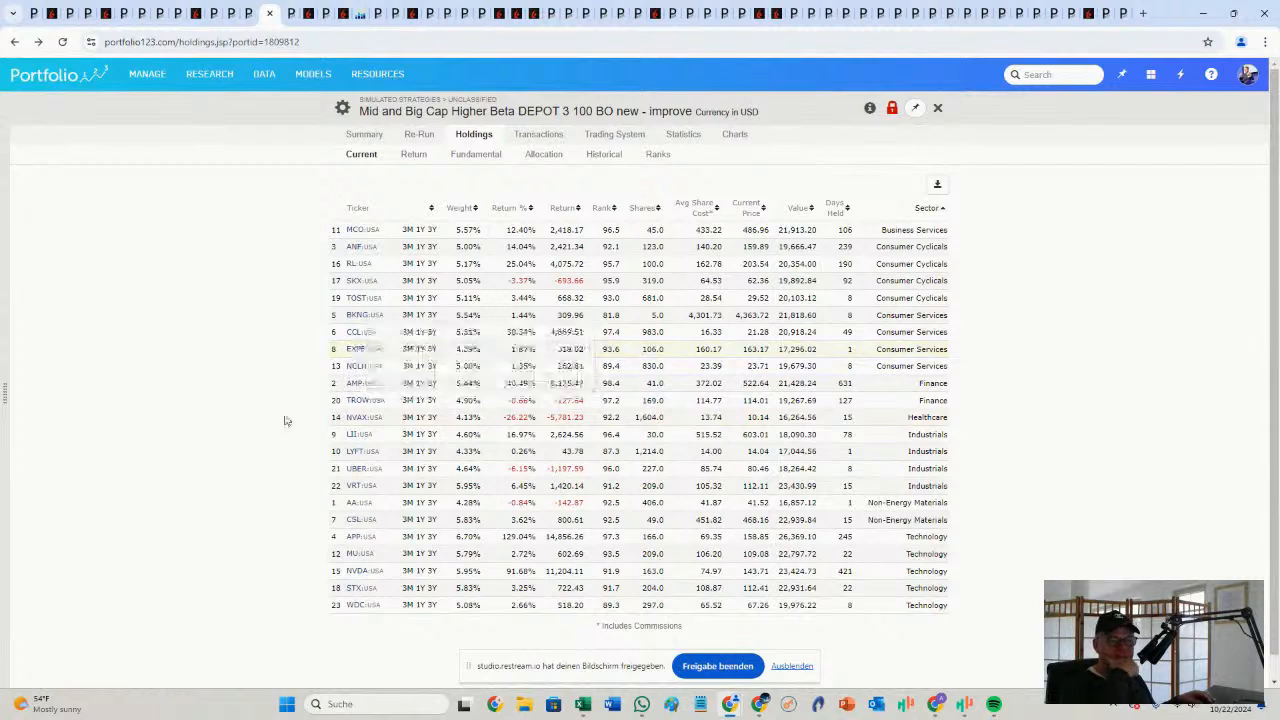
Examine the simulation's VRT transactions charted over the 3-year time span, and return to the strategy summary
{"action": "mouse_move", "coordinate": [354, 488]}
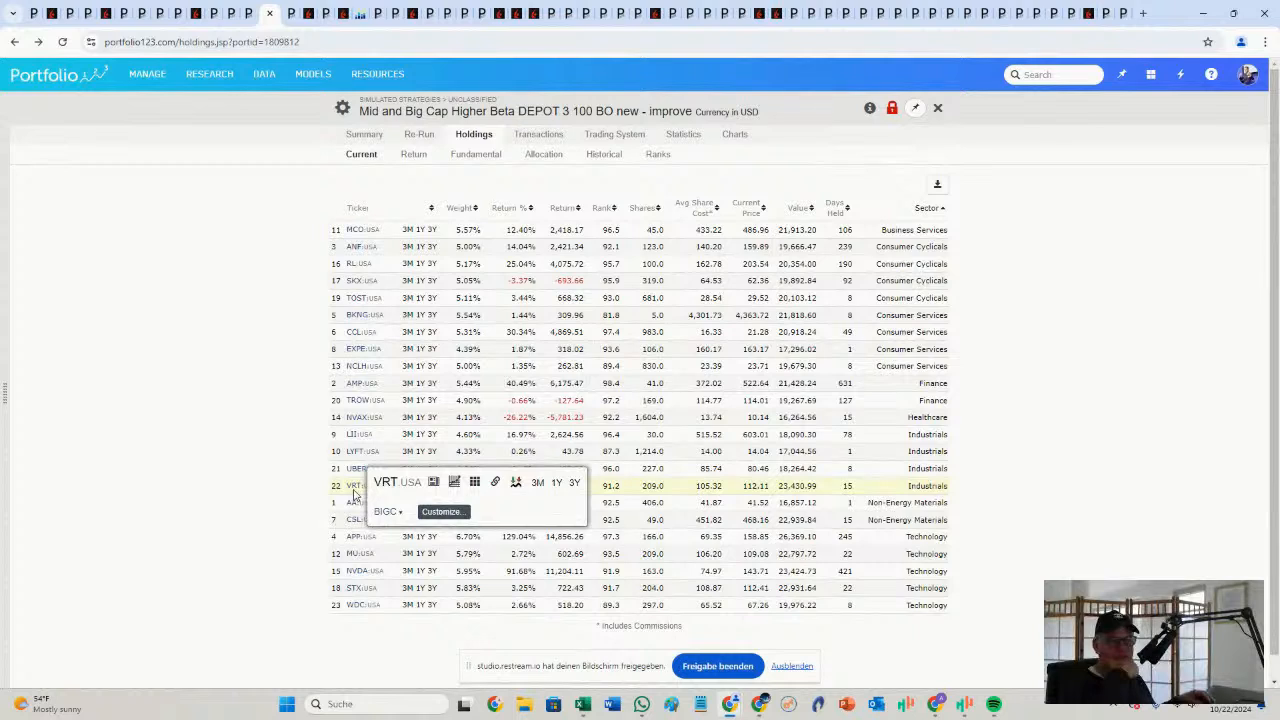
{"action": "left_click", "coordinate": [520, 493]}
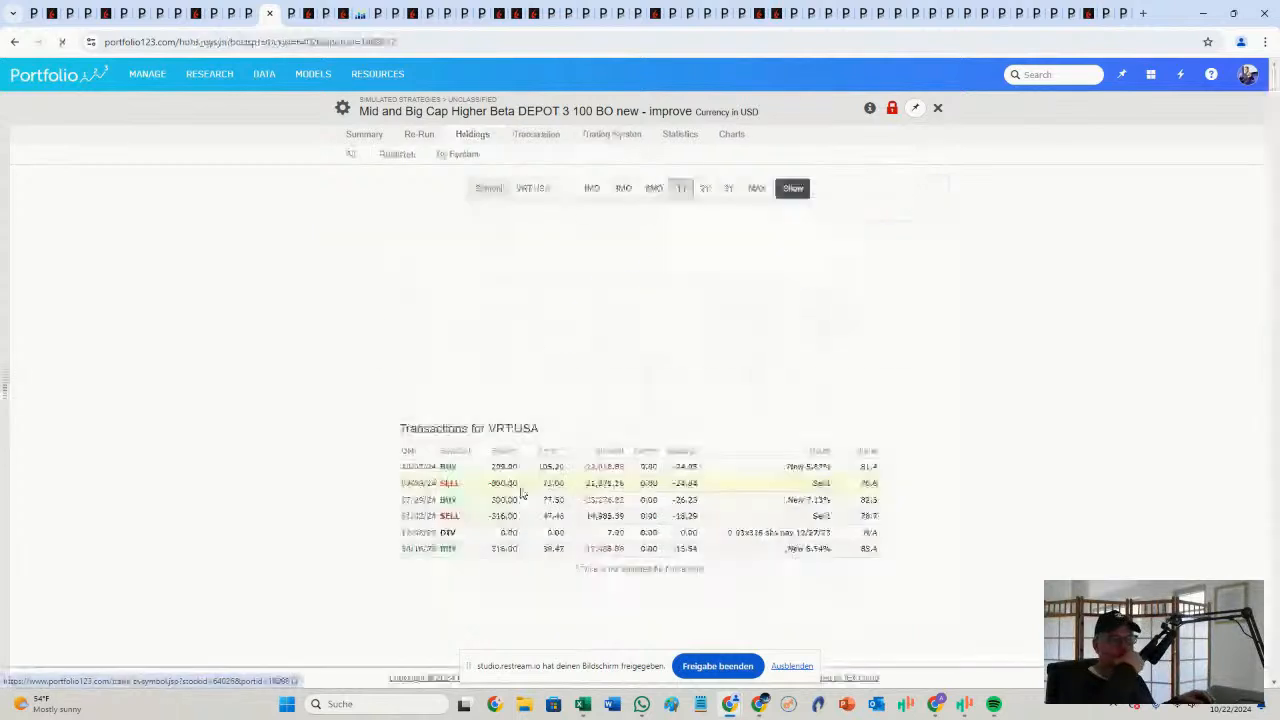
{"action": "left_click", "coordinate": [729, 189]}
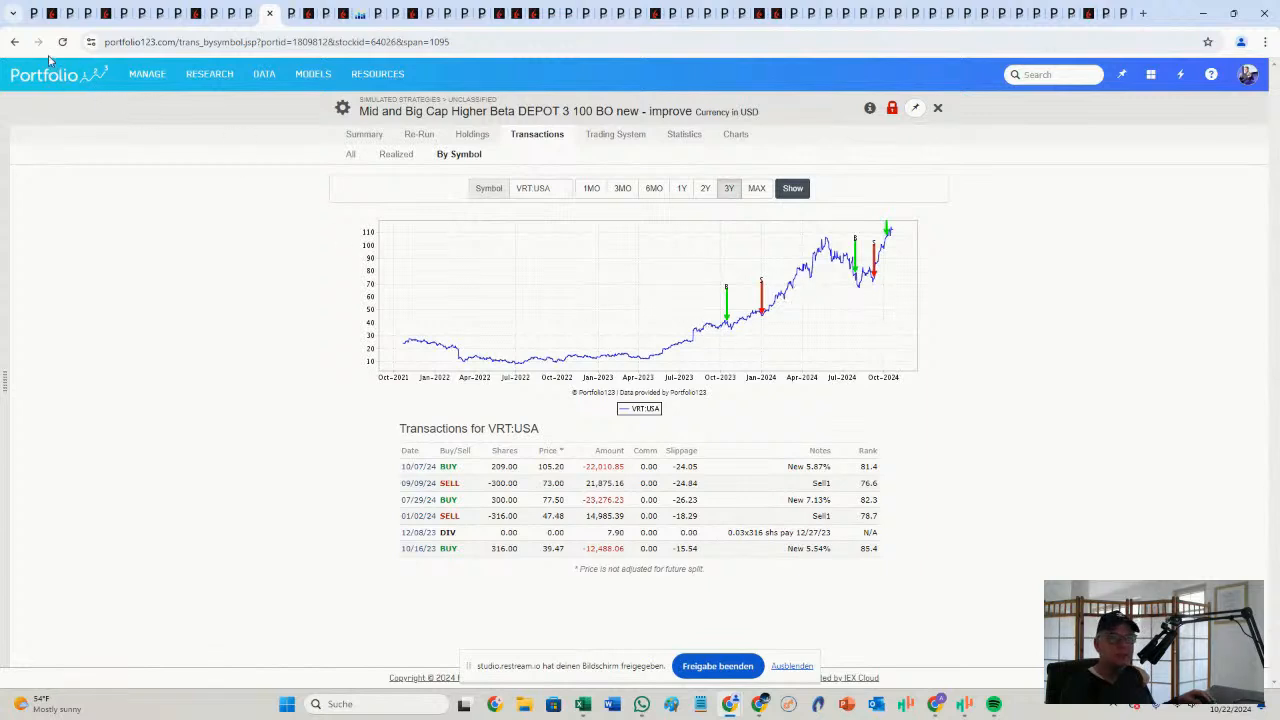
{"action": "left_click", "coordinate": [16, 42]}
{"action": "left_click", "coordinate": [16, 42]}
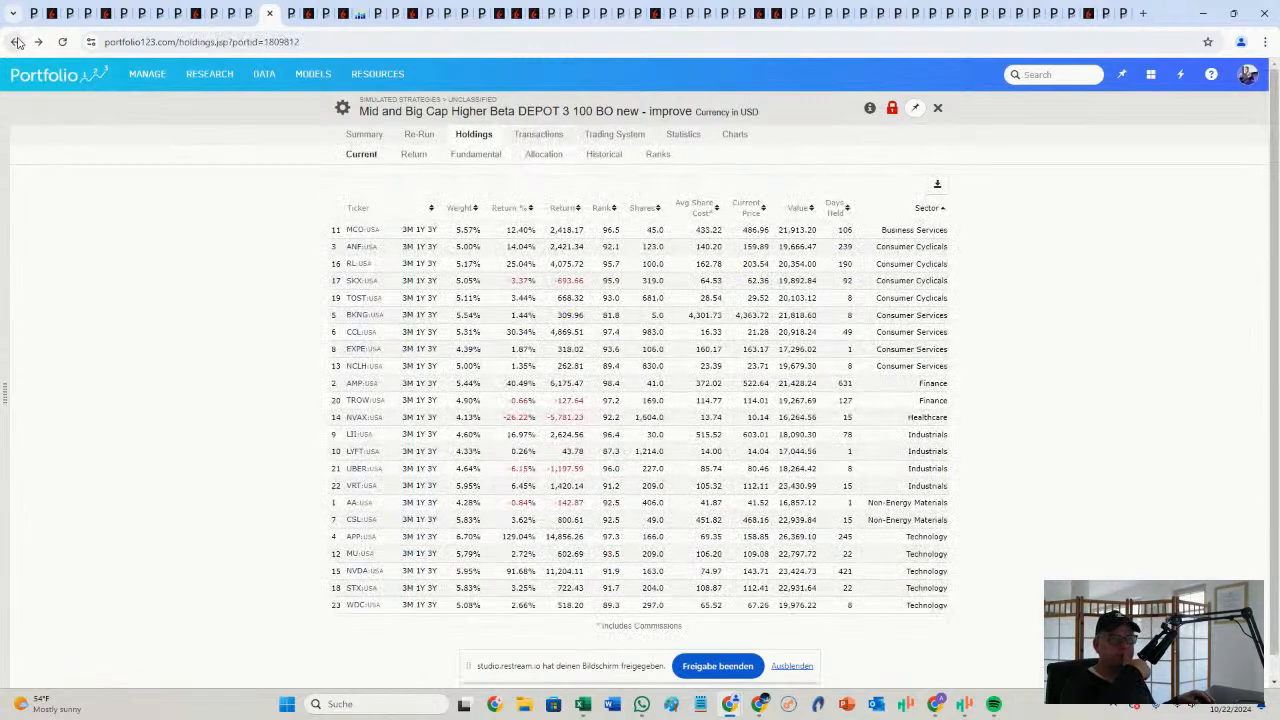
{"action": "left_click", "coordinate": [16, 42]}
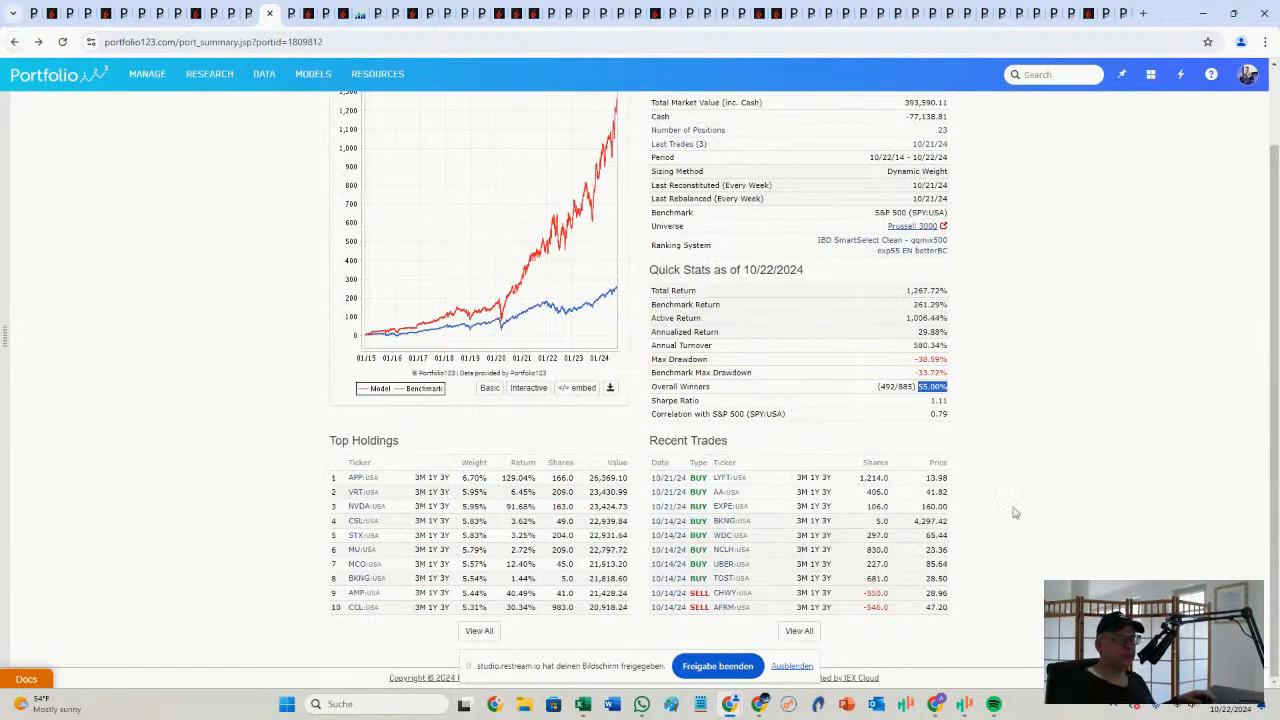
Open the strategy's ranking system, IBD SmartSelect Clean - qqmix500 exp55 EN betterBC, and review its factors and their weights
{"action": "scroll", "coordinate": [1047, 560], "scroll_direction": "up", "scroll_amount": 2}
{"action": "left_click", "coordinate": [910, 340]}
{"action": "scroll", "coordinate": [437, 531], "scroll_direction": "down", "scroll_amount": 2}
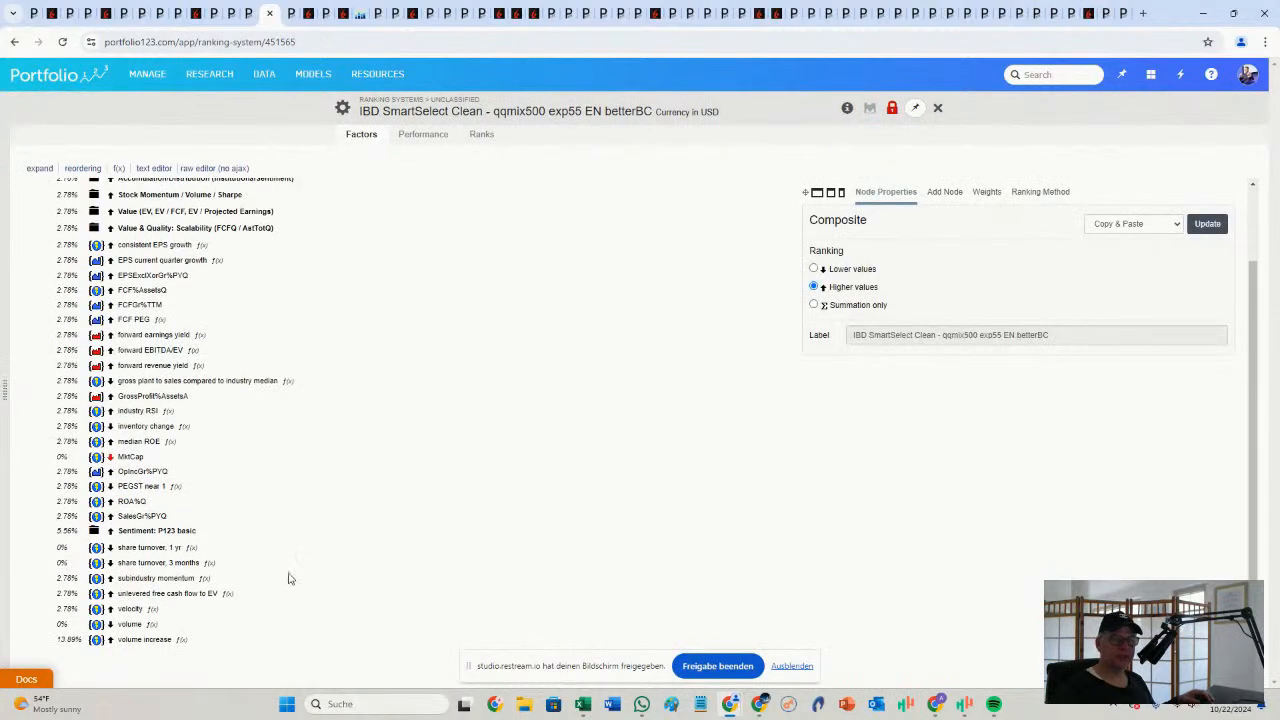
{"action": "scroll", "coordinate": [288, 578], "scroll_direction": "up", "scroll_amount": 2}
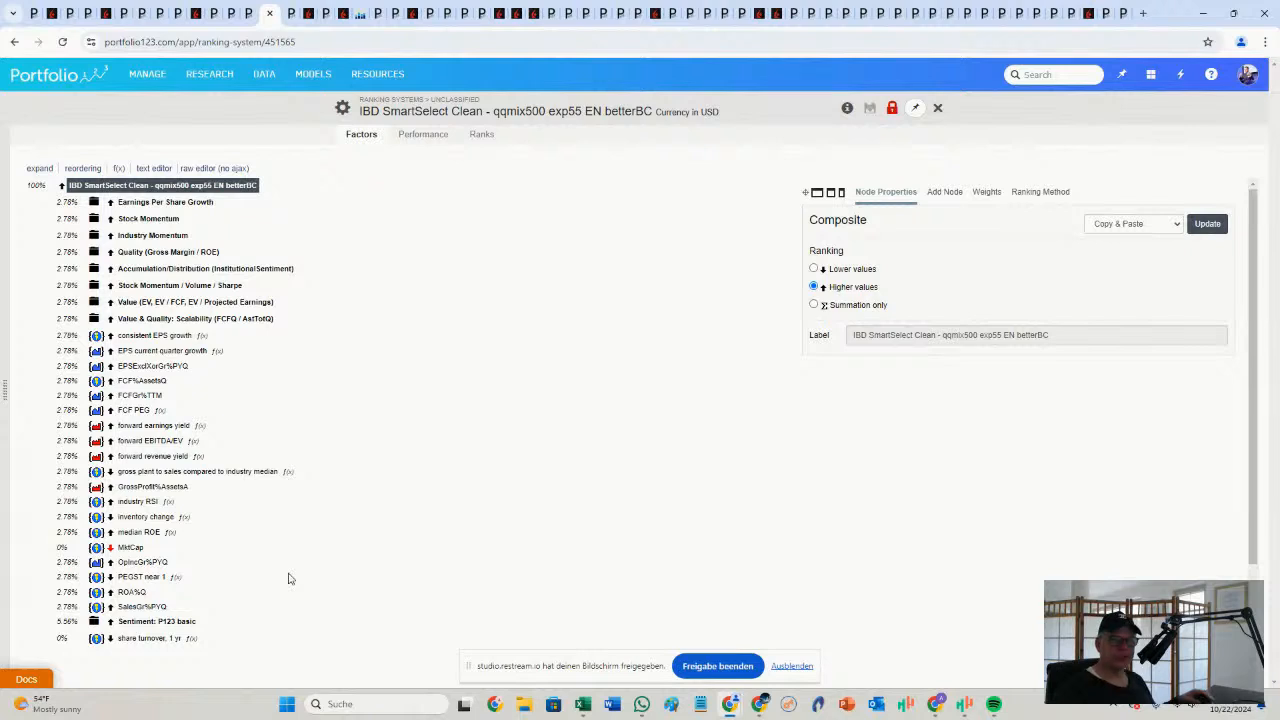
{"action": "scroll", "coordinate": [450, 533], "scroll_direction": "down", "scroll_amount": 2}
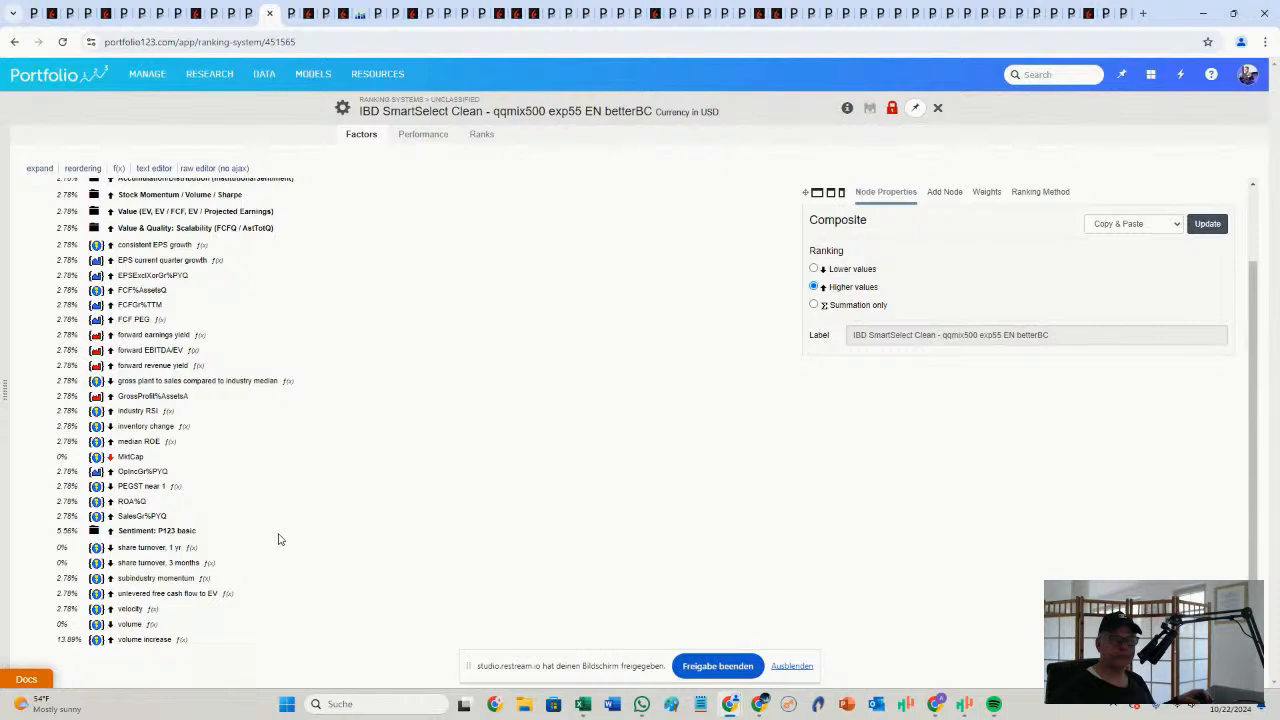
{"action": "scroll", "coordinate": [279, 540], "scroll_direction": "up", "scroll_amount": 2}
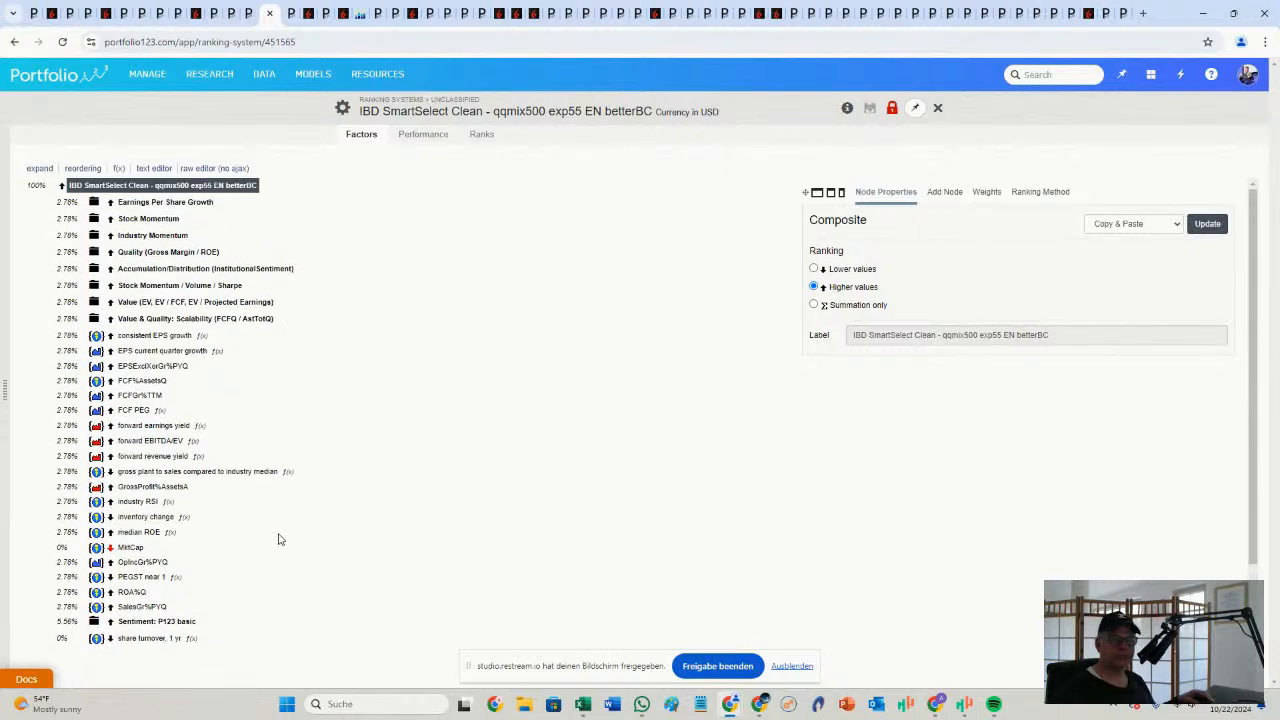
{"action": "scroll", "coordinate": [279, 540], "scroll_direction": "down", "scroll_amount": 2}
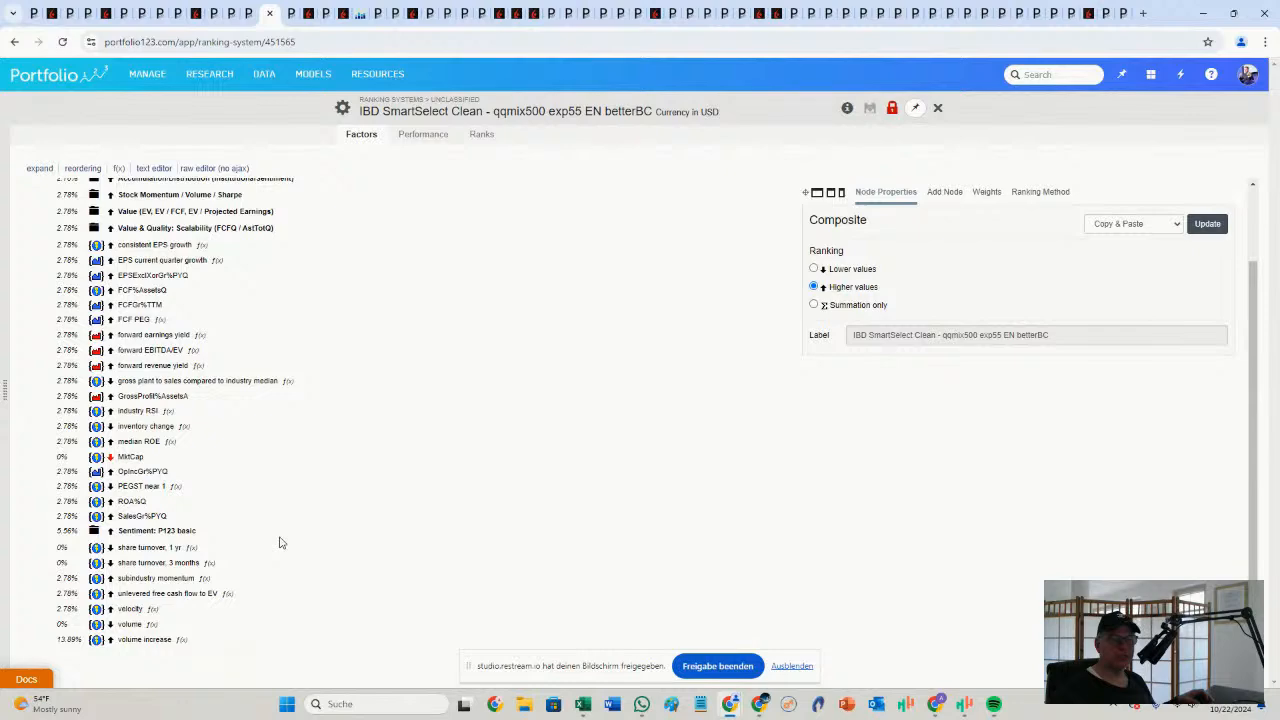
{"action": "scroll", "coordinate": [279, 540], "scroll_direction": "up", "scroll_amount": 2}
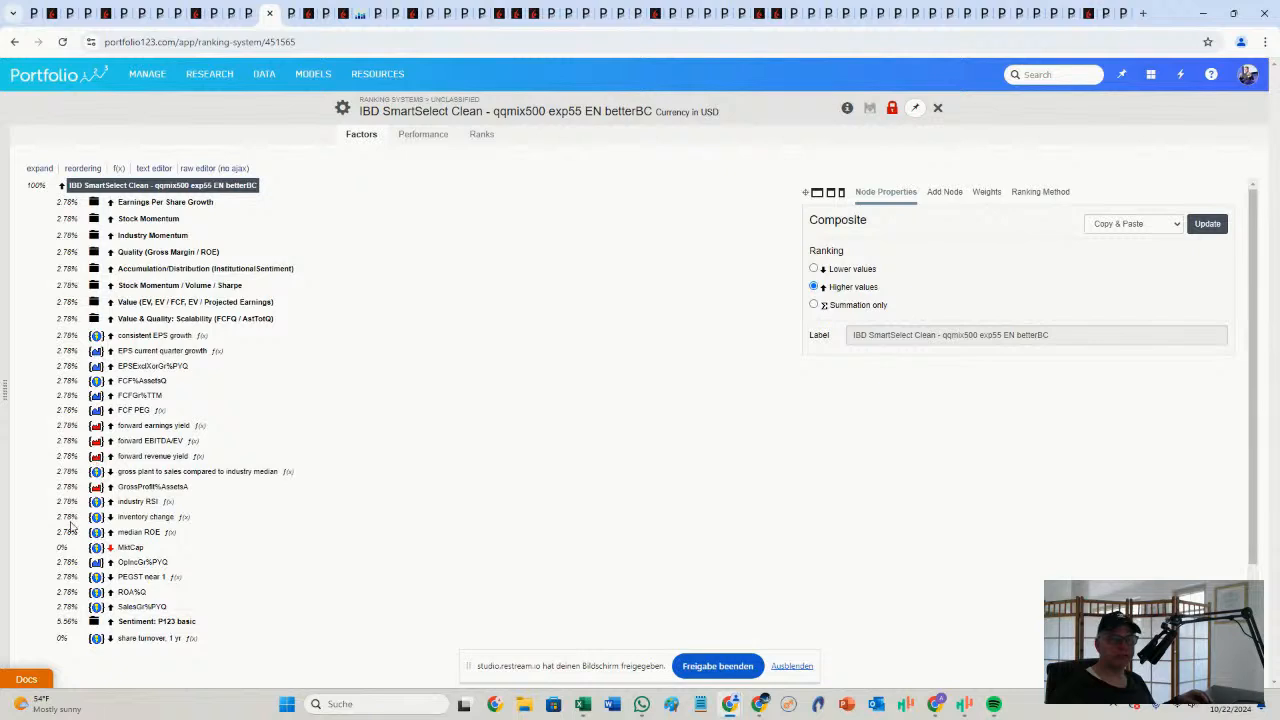
{"action": "scroll", "coordinate": [190, 530], "scroll_direction": "down", "scroll_amount": 2}
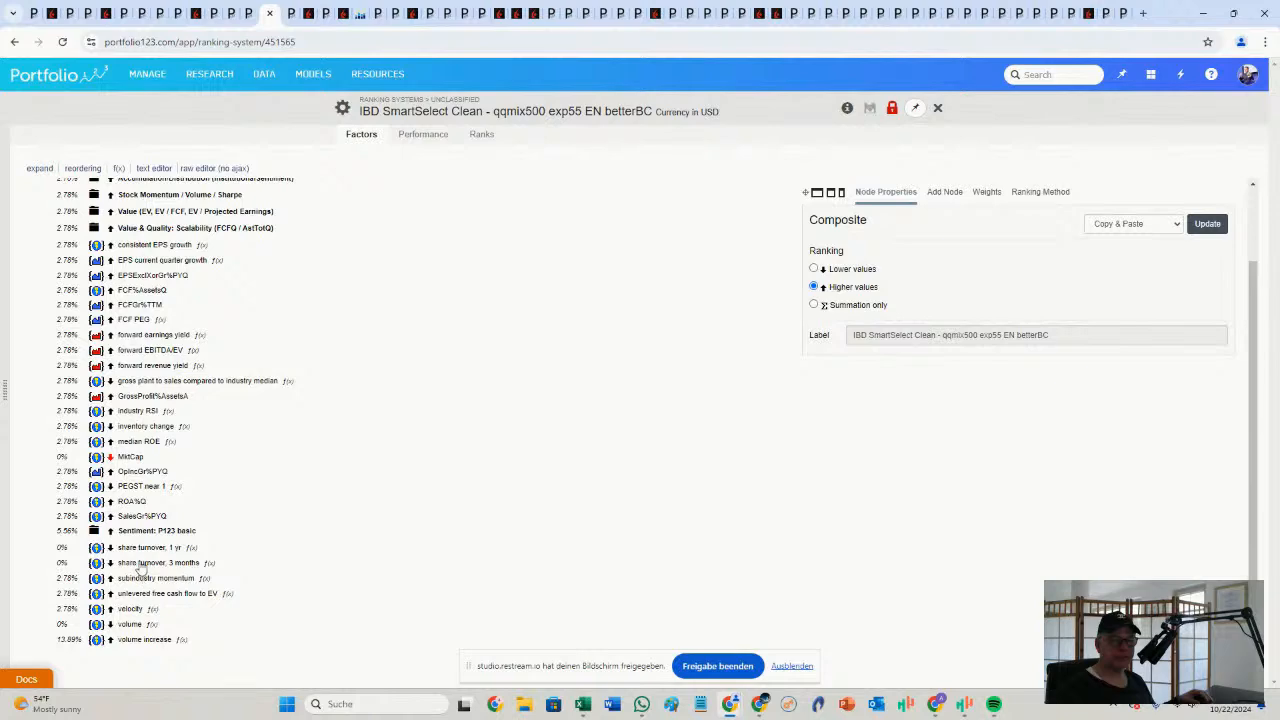
Inspect the Estimate Revision, Surprise and Recommendations factors inside the Sentiment: P123 basic composite, and collapse it again
{"action": "left_click", "coordinate": [140, 532]}
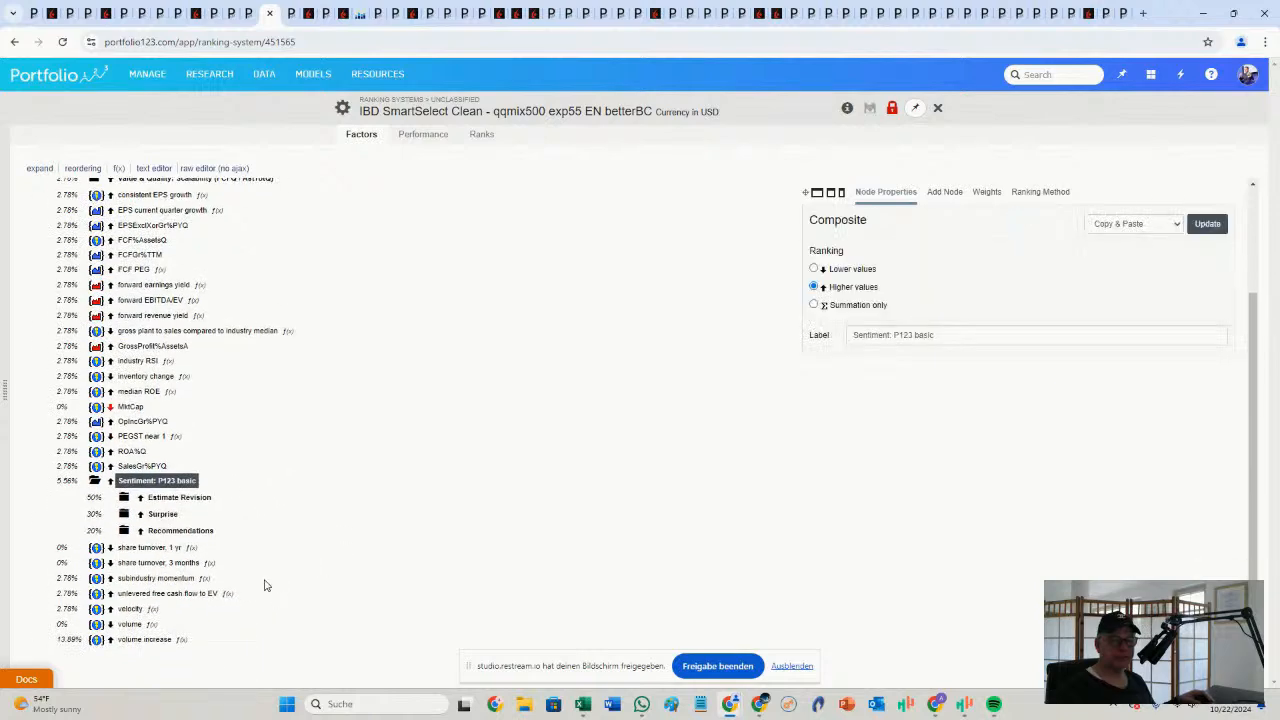
{"action": "left_click", "coordinate": [177, 514]}
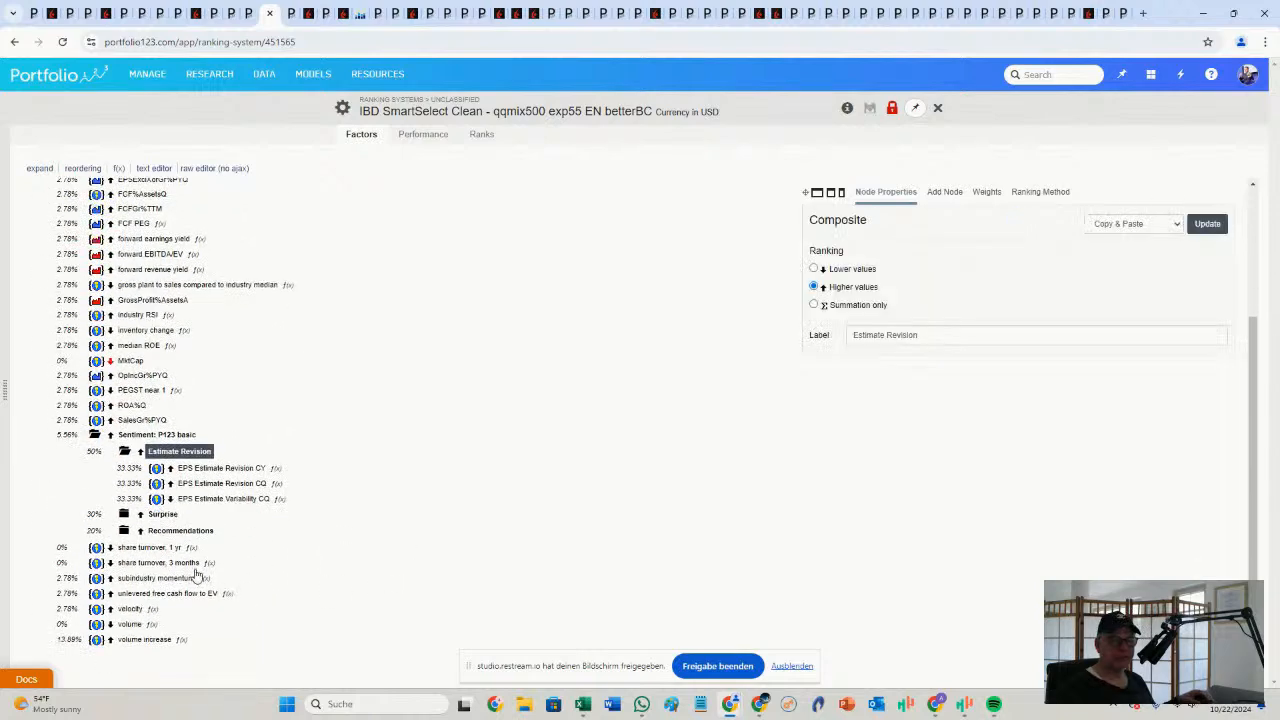
{"action": "left_click", "coordinate": [165, 518]}
{"action": "left_click", "coordinate": [185, 531]}
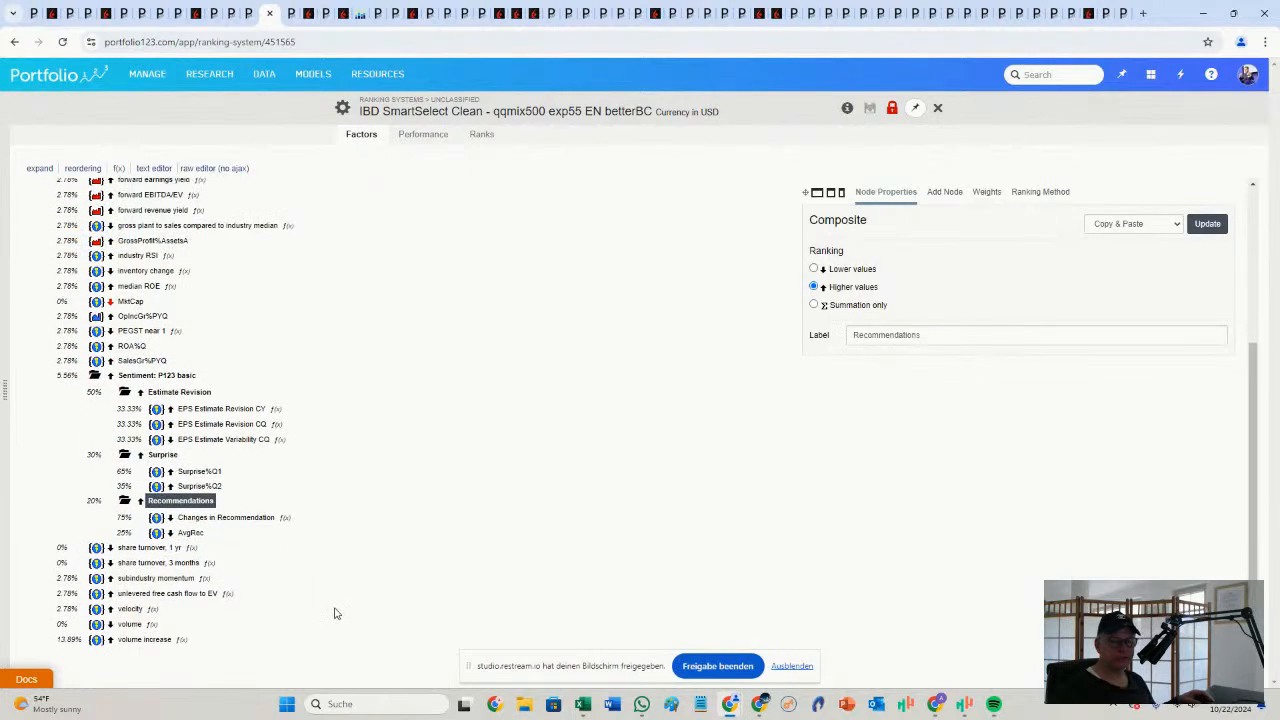
{"action": "left_click", "coordinate": [94, 377]}
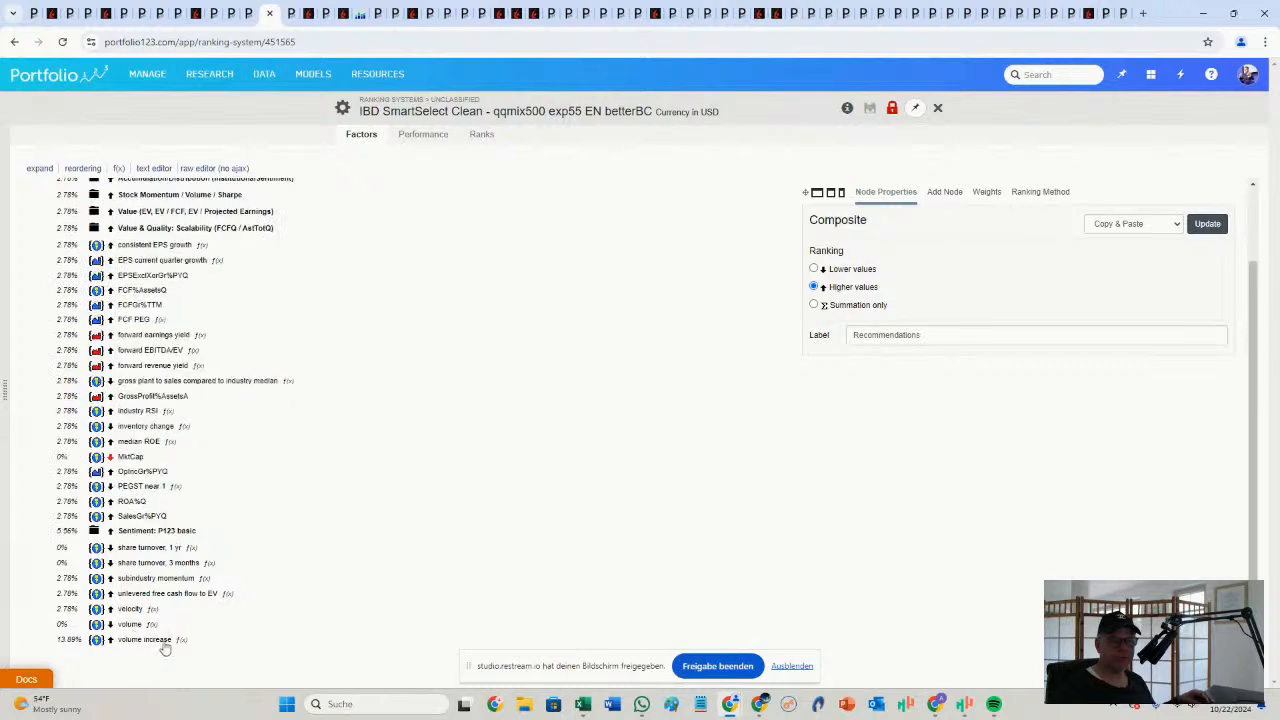
Go over the full factor list once more from Earnings Per Share Growth to volume increase, and return to the strategy summary
{"action": "scroll", "coordinate": [157, 632], "scroll_direction": "up", "scroll_amount": 2}
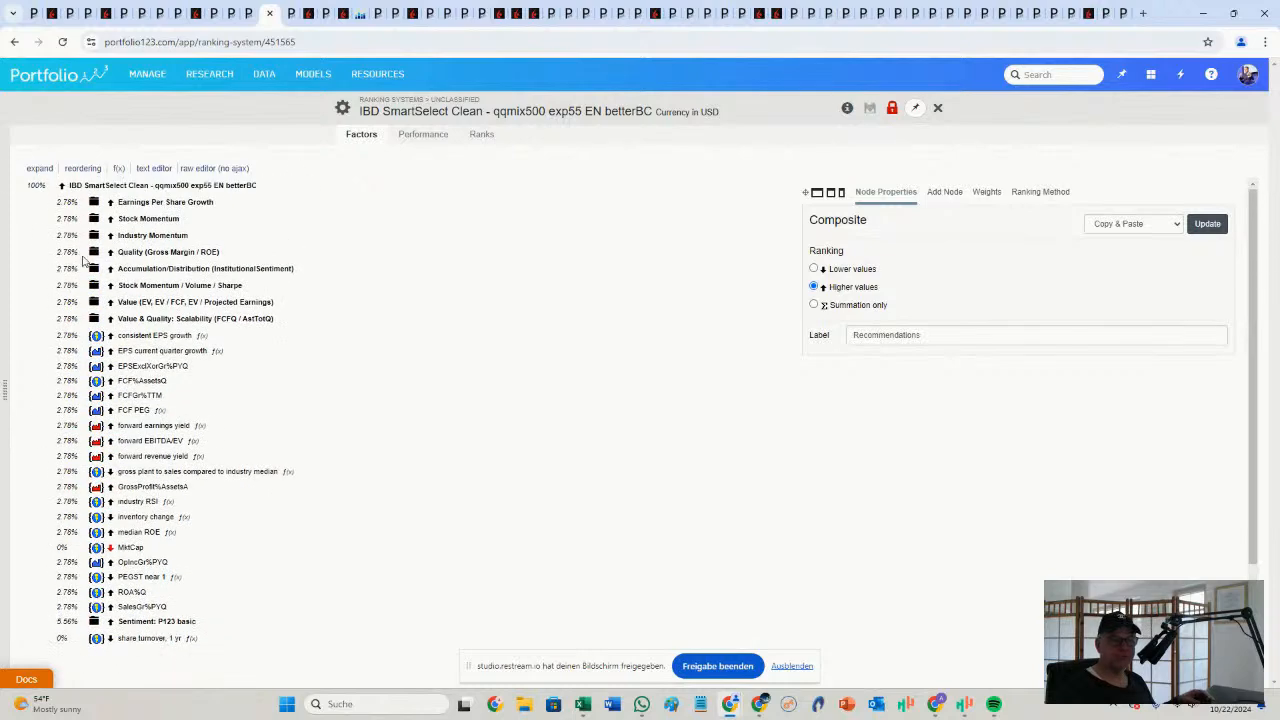
{"action": "scroll", "coordinate": [300, 625], "scroll_direction": "down", "scroll_amount": 2}
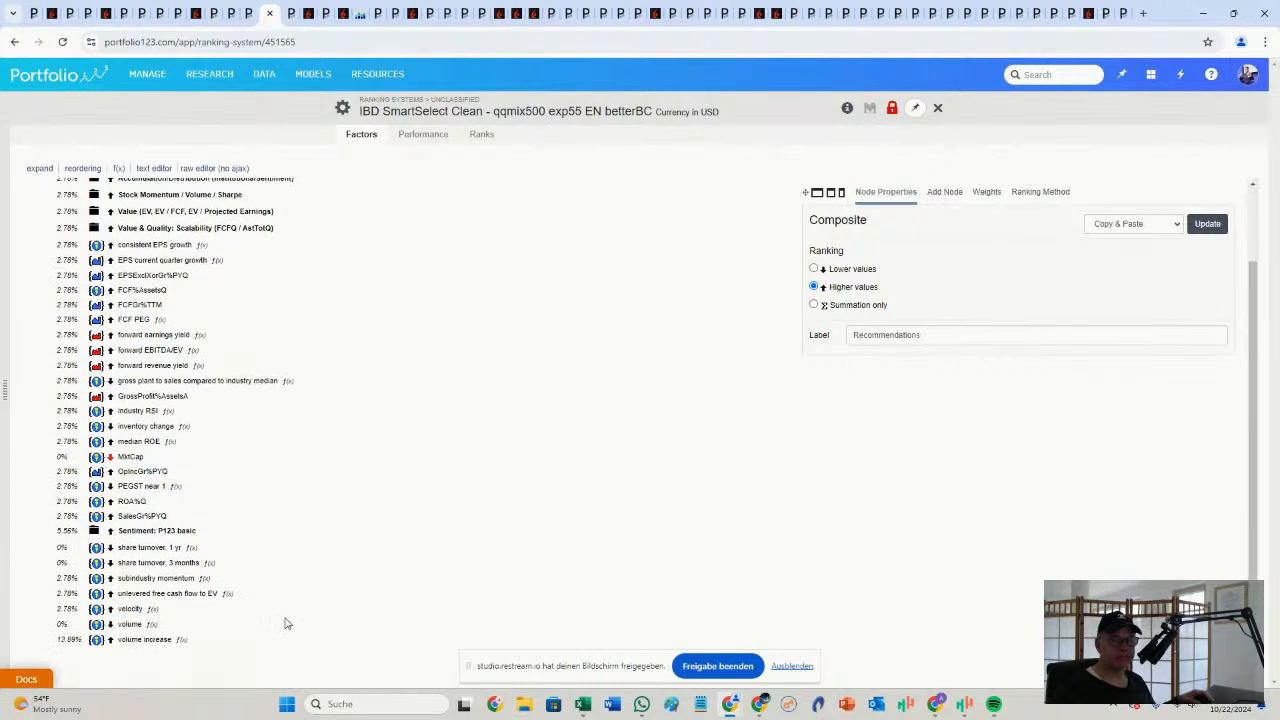
{"action": "scroll", "coordinate": [285, 625], "scroll_direction": "up", "scroll_amount": 2}
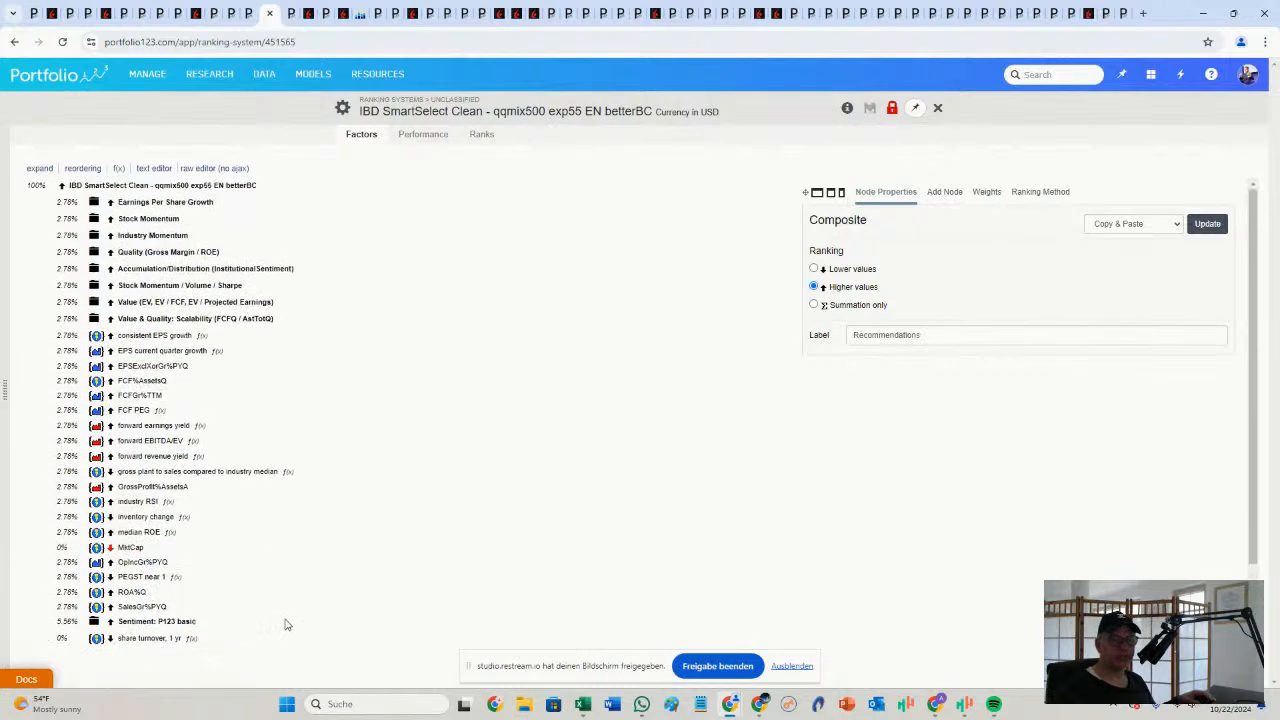
{"action": "scroll", "coordinate": [285, 625], "scroll_direction": "down", "scroll_amount": 2}
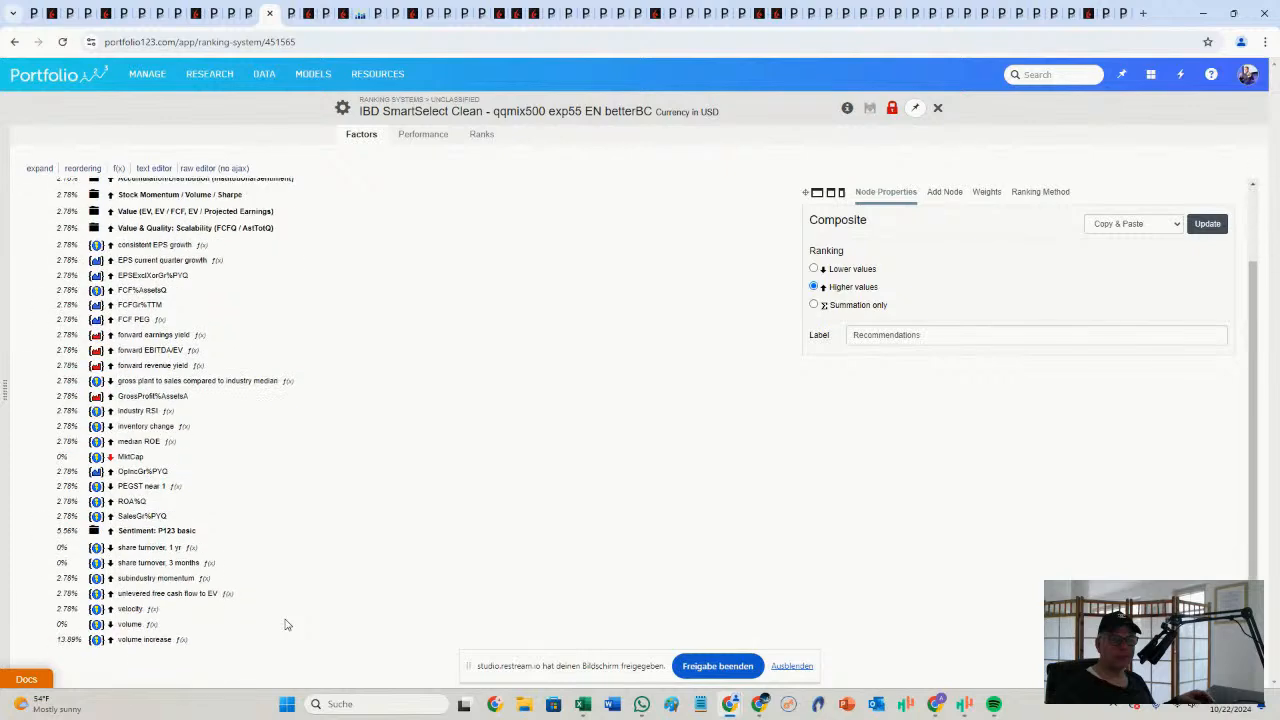
{"action": "scroll", "coordinate": [285, 625], "scroll_direction": "up", "scroll_amount": 2}
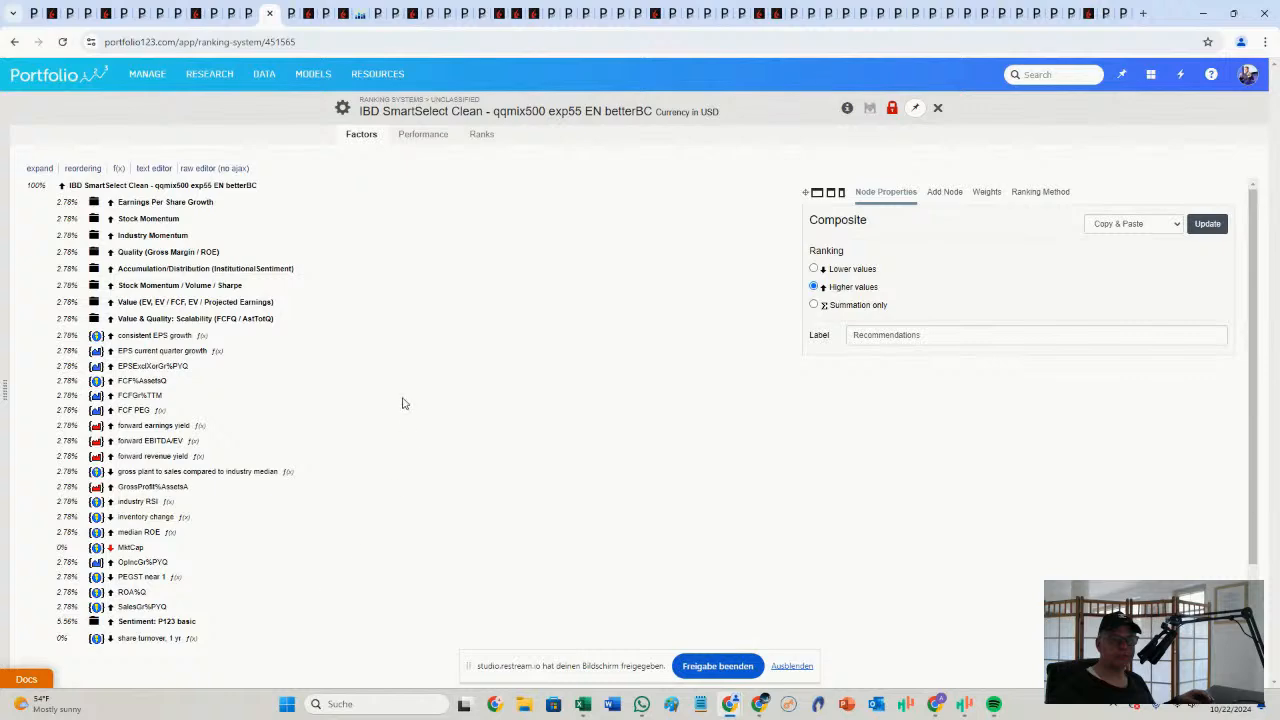
{"action": "scroll", "coordinate": [243, 597], "scroll_direction": "down", "scroll_amount": 2}
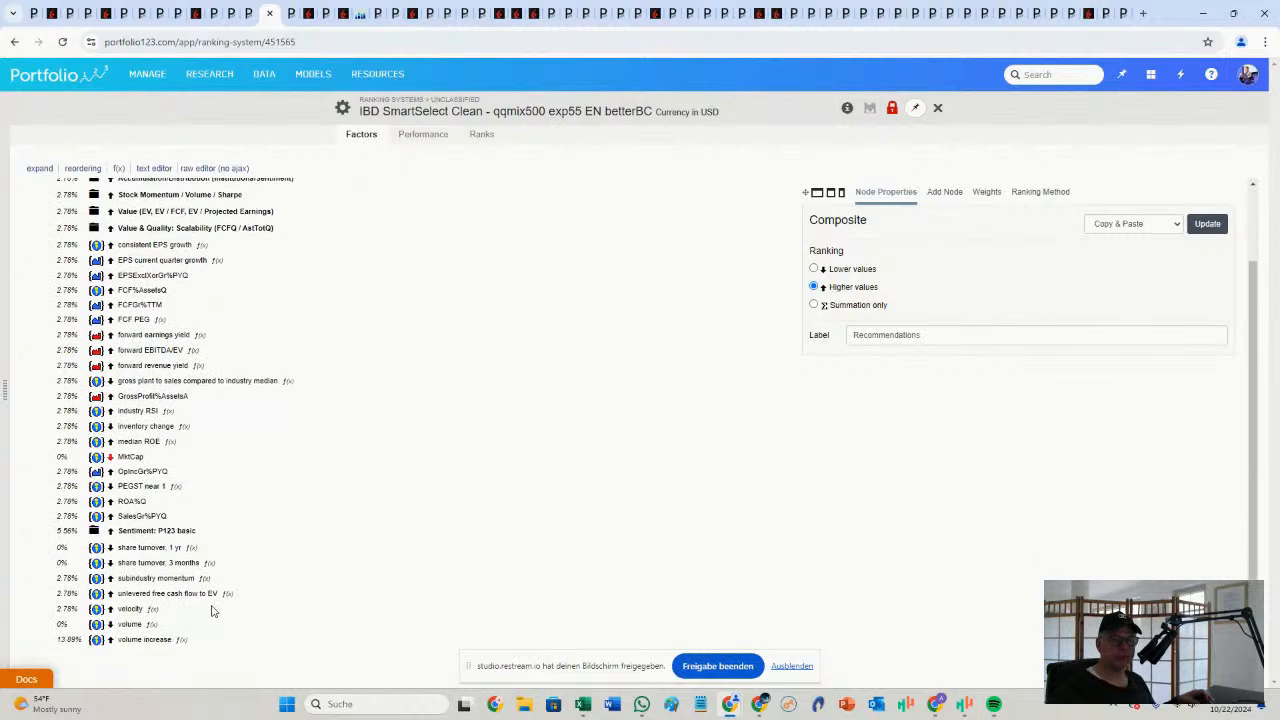
{"action": "scroll", "coordinate": [213, 610], "scroll_direction": "up", "scroll_amount": 2}
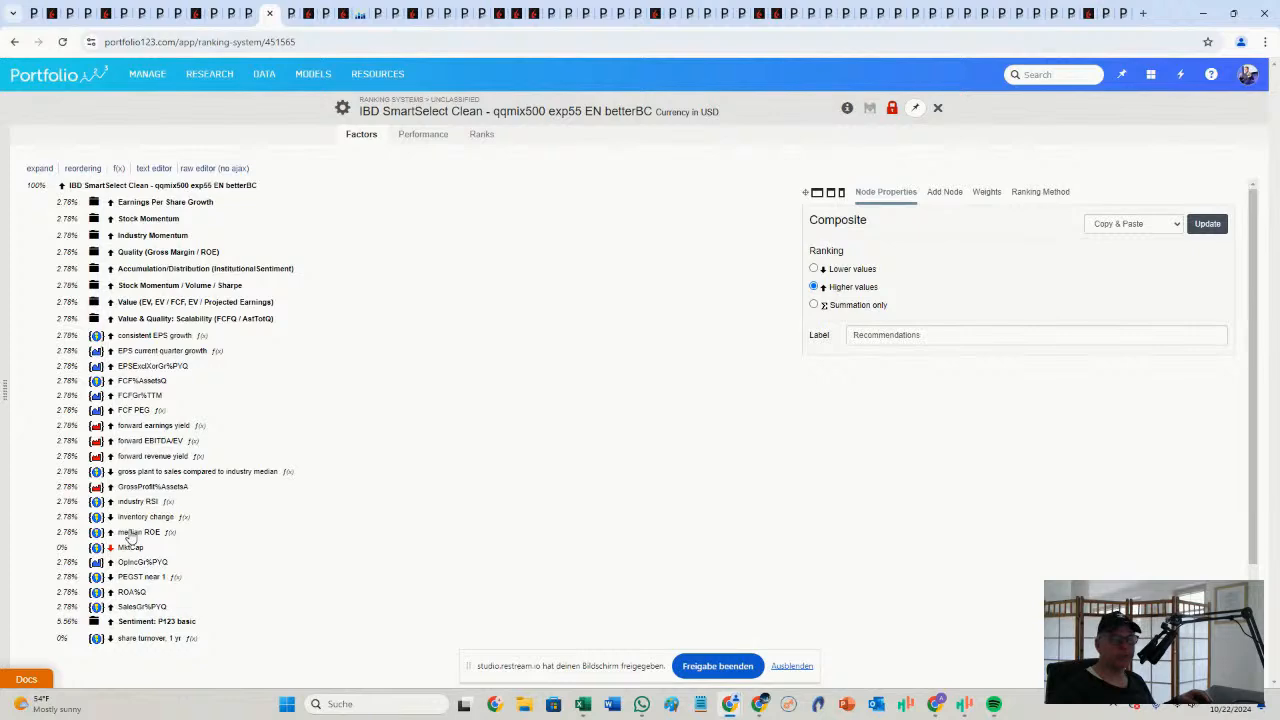
{"action": "scroll", "coordinate": [370, 510], "scroll_direction": "down", "scroll_amount": 1}
{"action": "scroll", "coordinate": [340, 400], "scroll_direction": "up", "scroll_amount": 1}
{"action": "left_click", "coordinate": [15, 42]}
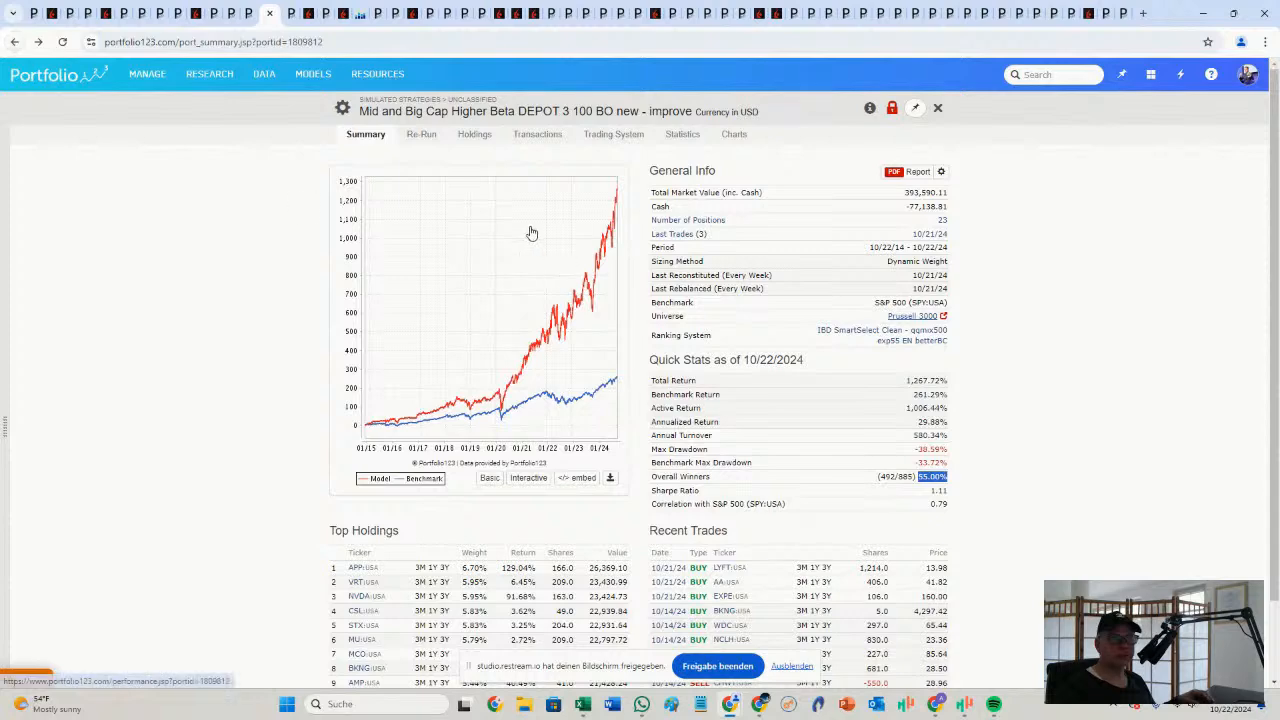
Open the buy rules in the simulated strategy's re-run settings
{"action": "left_click", "coordinate": [432, 136]}
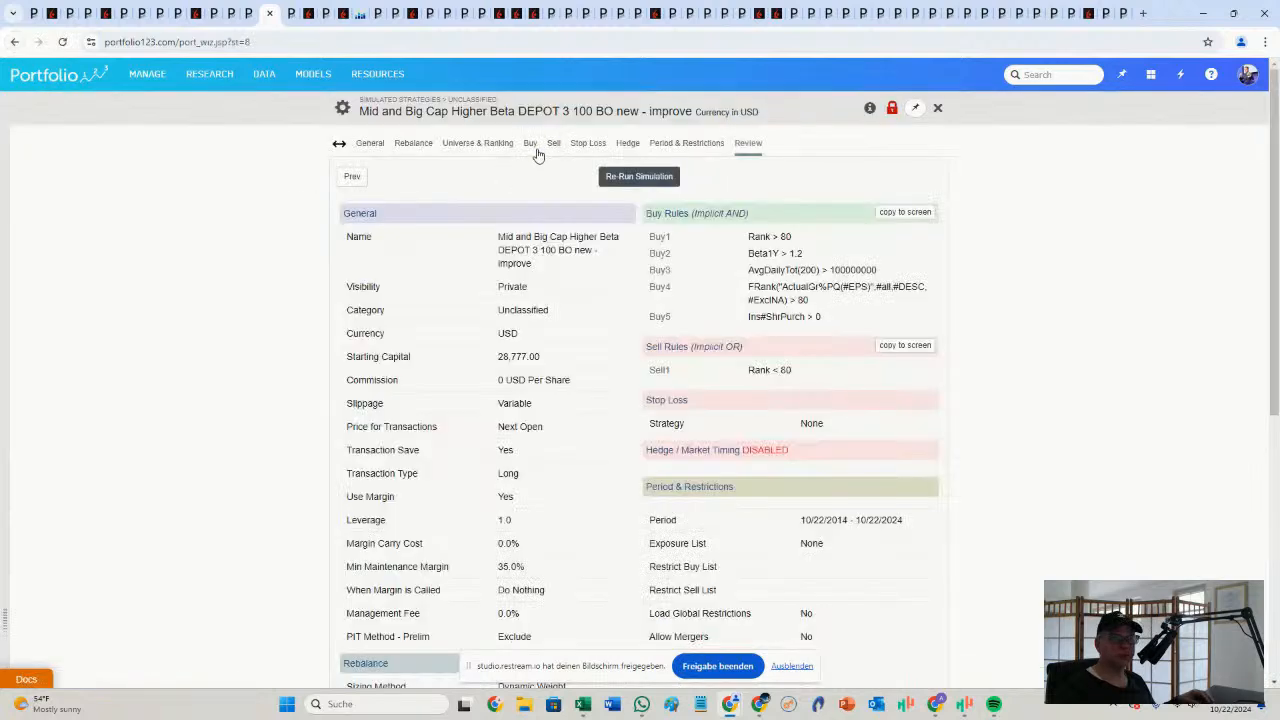
{"action": "left_click", "coordinate": [532, 145]}
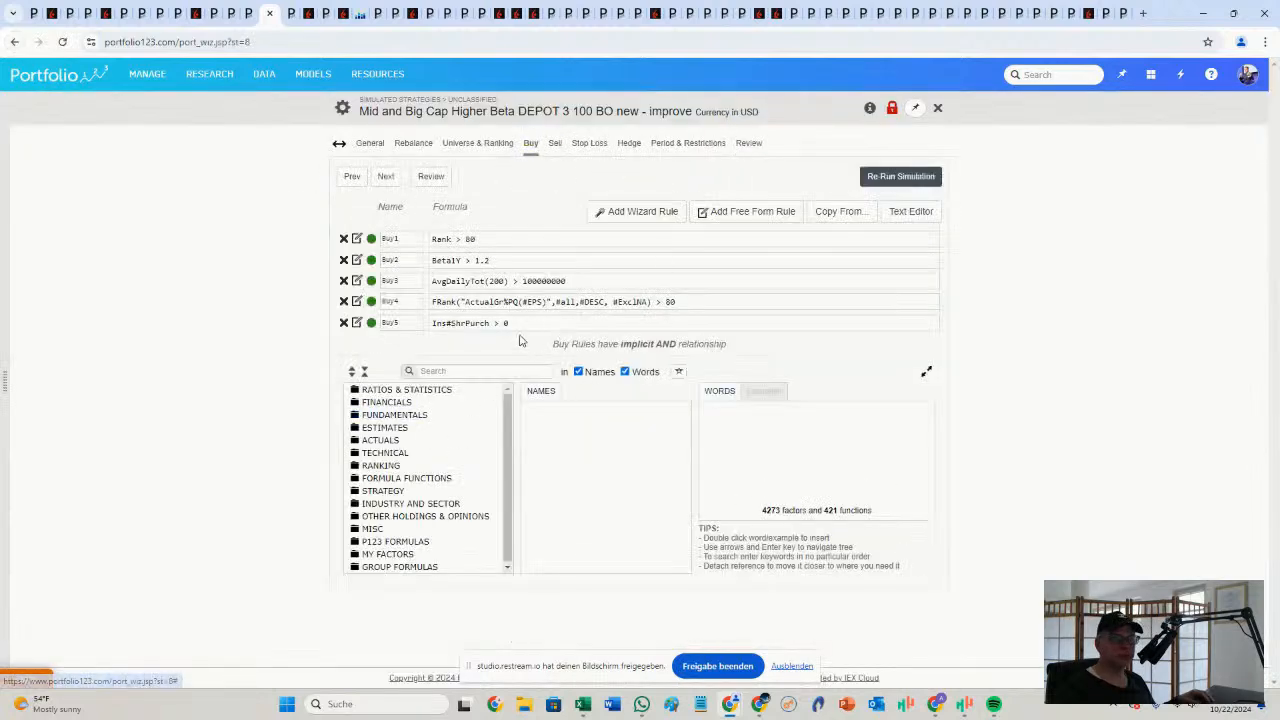
Try a threshold of 50 in the Buy5 insider share purchase rule, and set it back to 0
{"action": "double_click", "coordinate": [506, 323]}
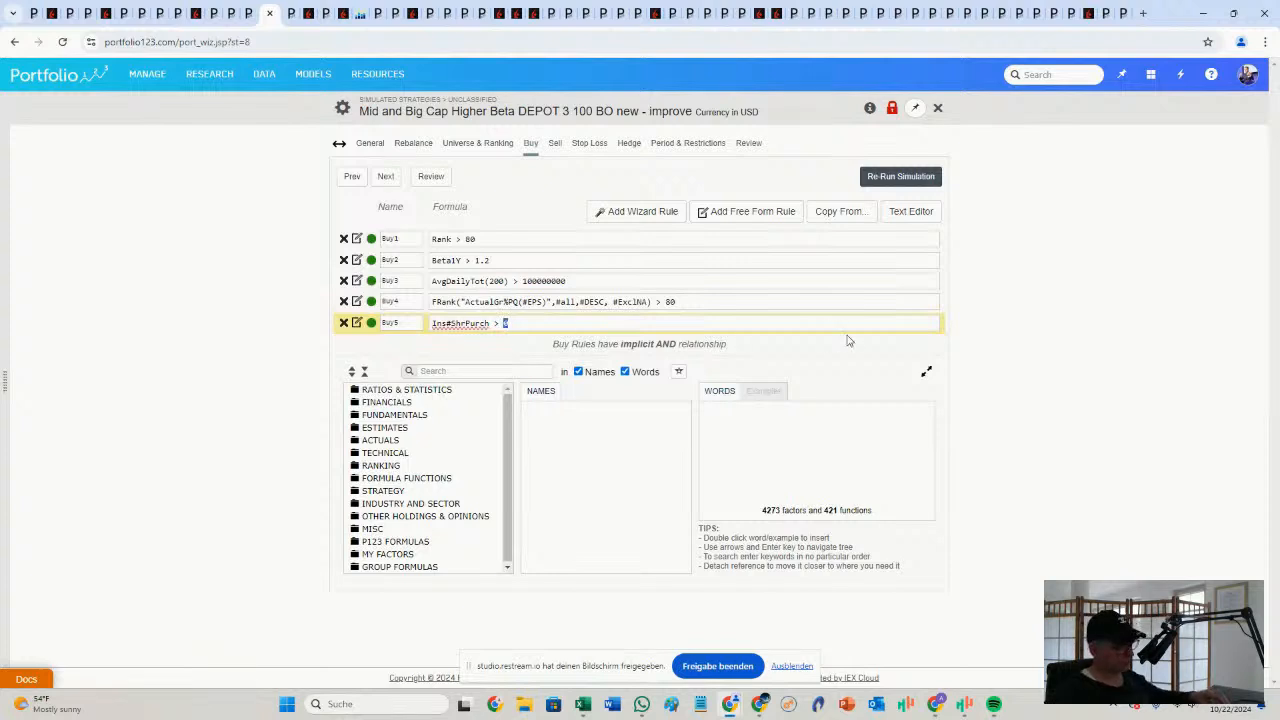
{"action": "type", "text": "50"}
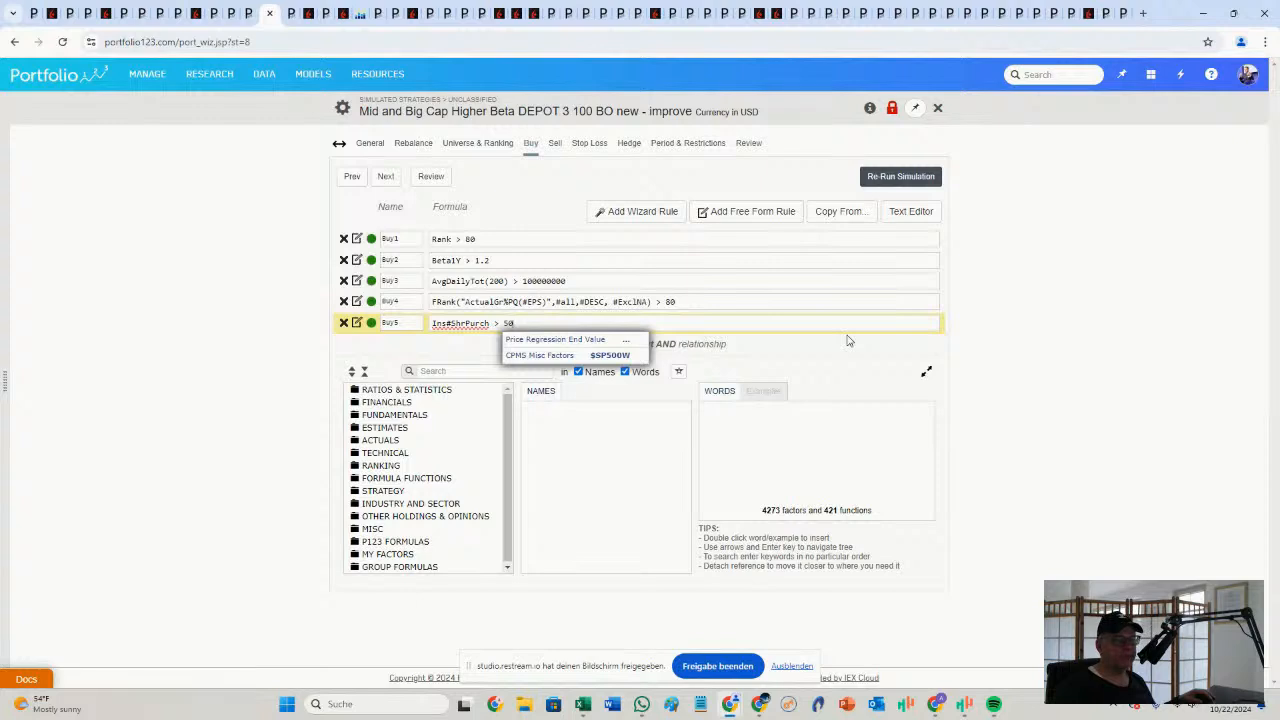
{"action": "key", "text": "BackSpace"}
{"action": "key", "text": "BackSpace"}
{"action": "type", "text": "0"}
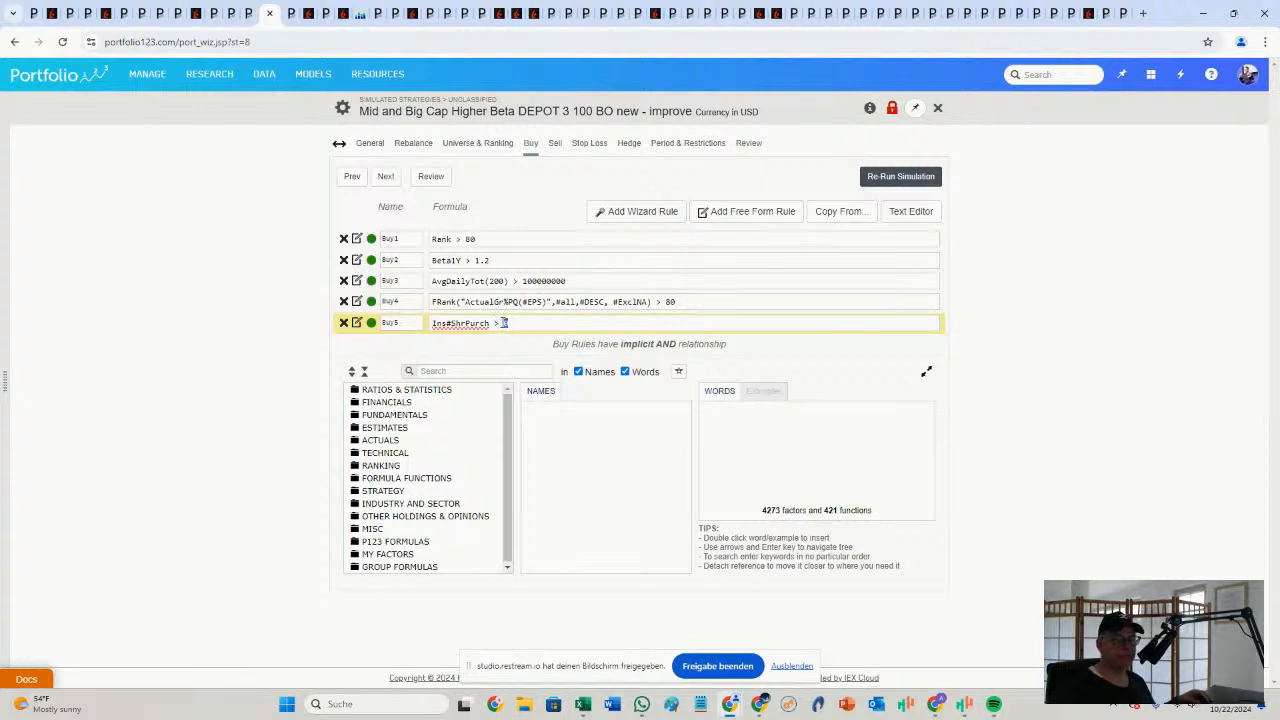
{"action": "type", "text": "50"}
{"action": "key", "text": "BackSpace"}
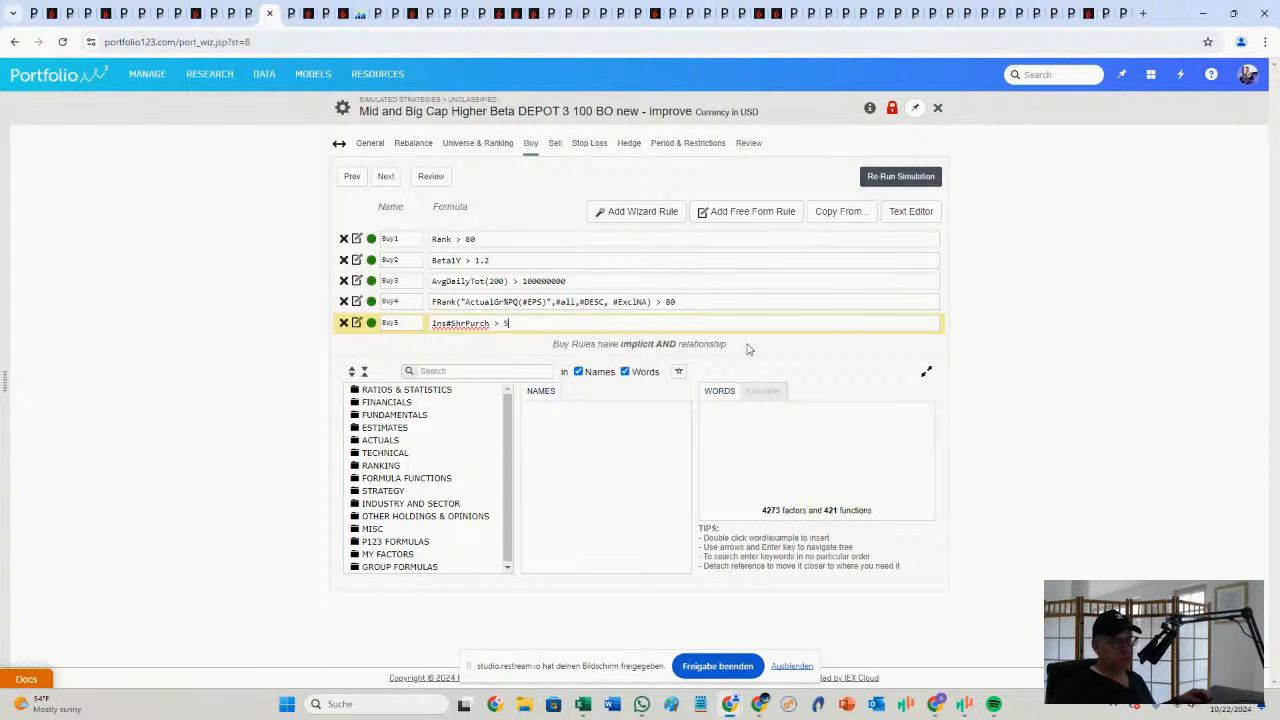
{"action": "type", "text": "0"}
Go through the buy rules from the Buy4 EPS growth rank over average daily total and one-year beta to the Buy1 rank rule
{"action": "left_click_drag", "start_coordinate": [676, 301], "coordinate": [435, 301]}
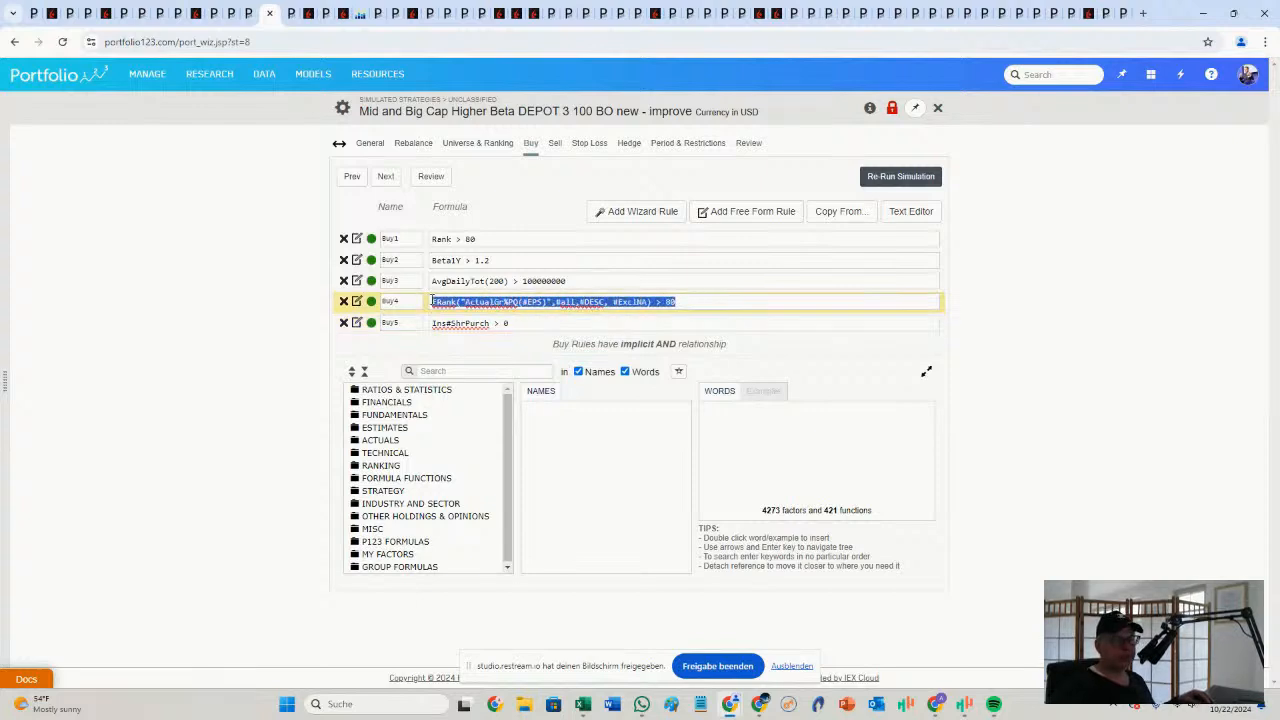
{"action": "left_click", "coordinate": [676, 302]}
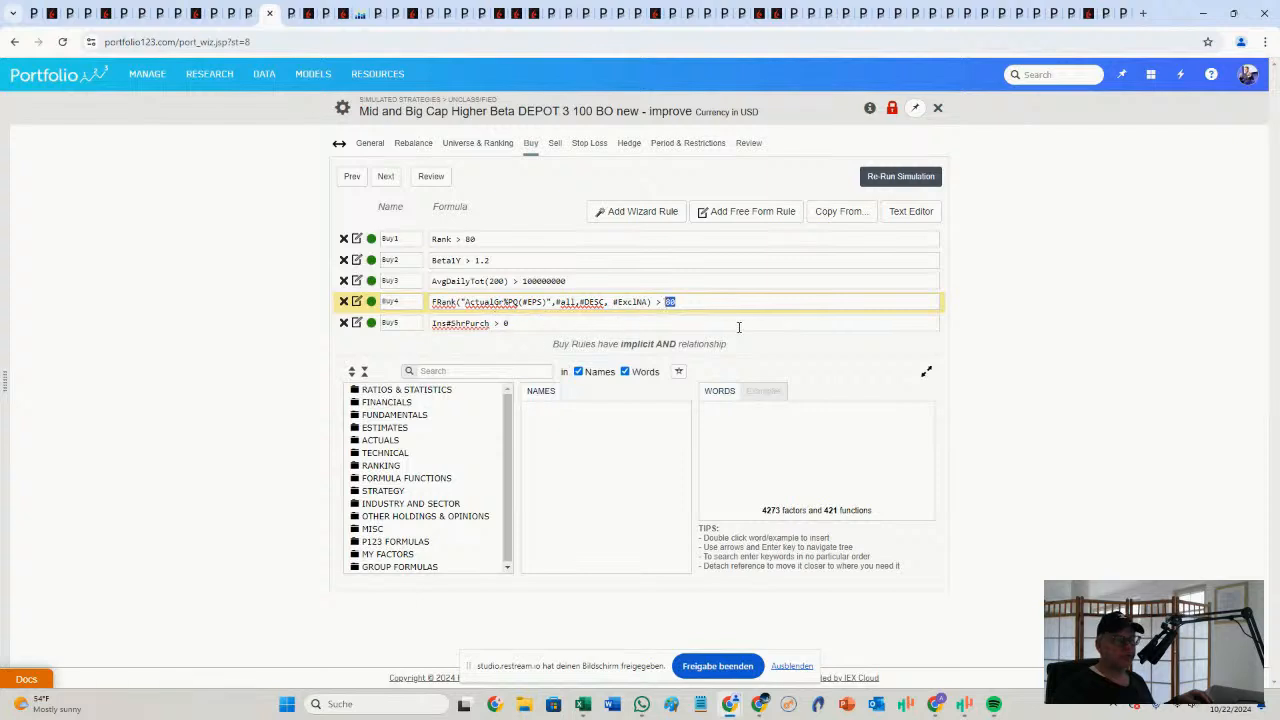
{"action": "left_click_drag", "start_coordinate": [696, 303], "coordinate": [458, 301]}
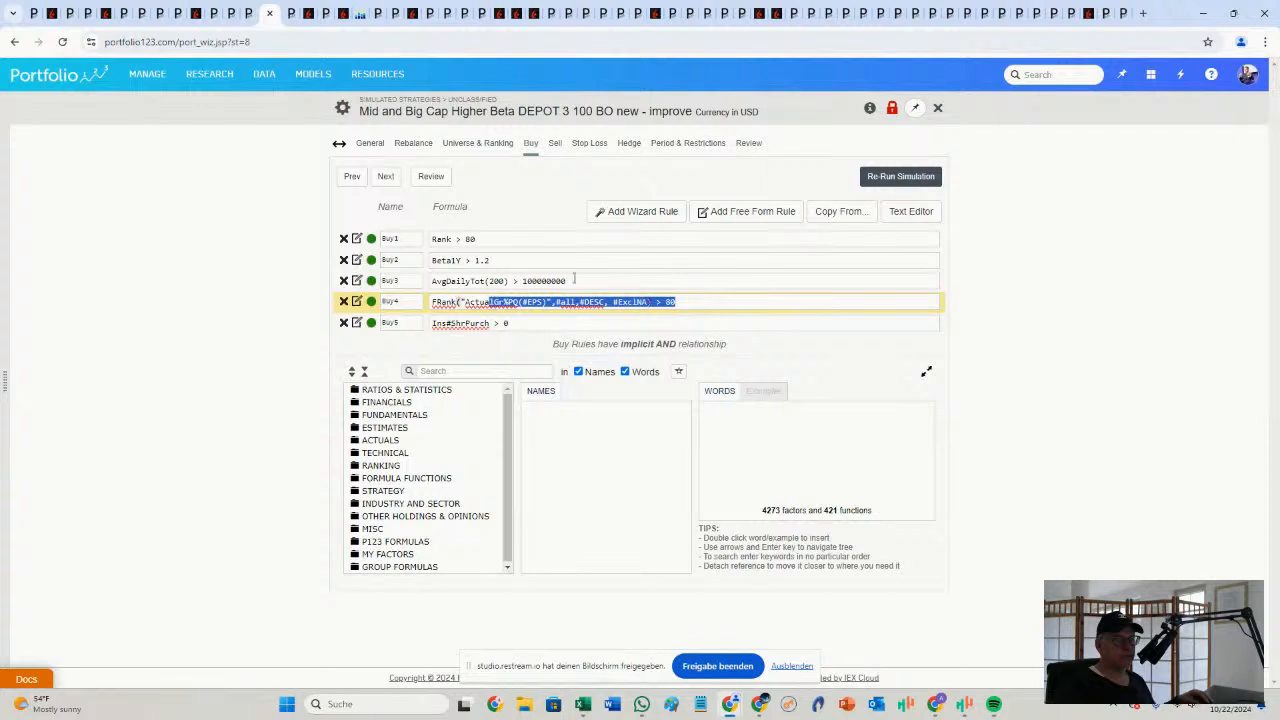
{"action": "left_click", "coordinate": [612, 281]}
{"action": "left_click_drag", "start_coordinate": [612, 281], "coordinate": [431, 281]}
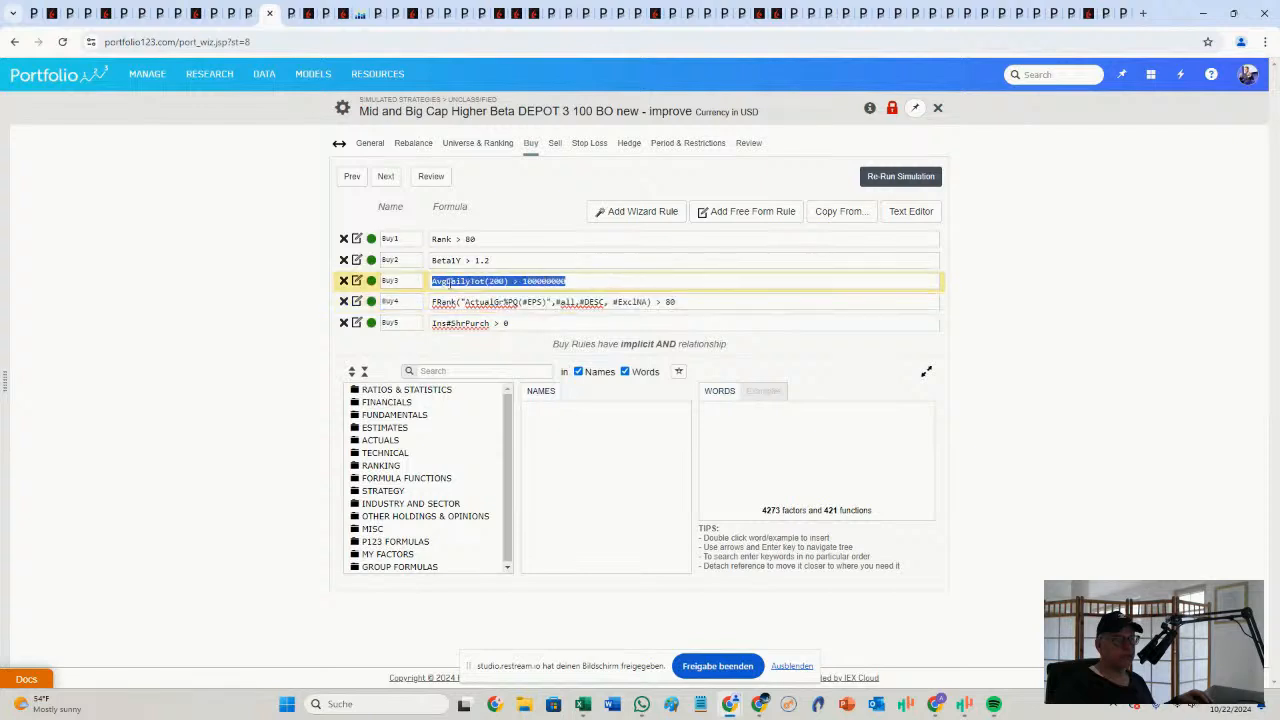
{"action": "left_click", "coordinate": [520, 257]}
{"action": "left_click_drag", "start_coordinate": [520, 257], "coordinate": [422, 257]}
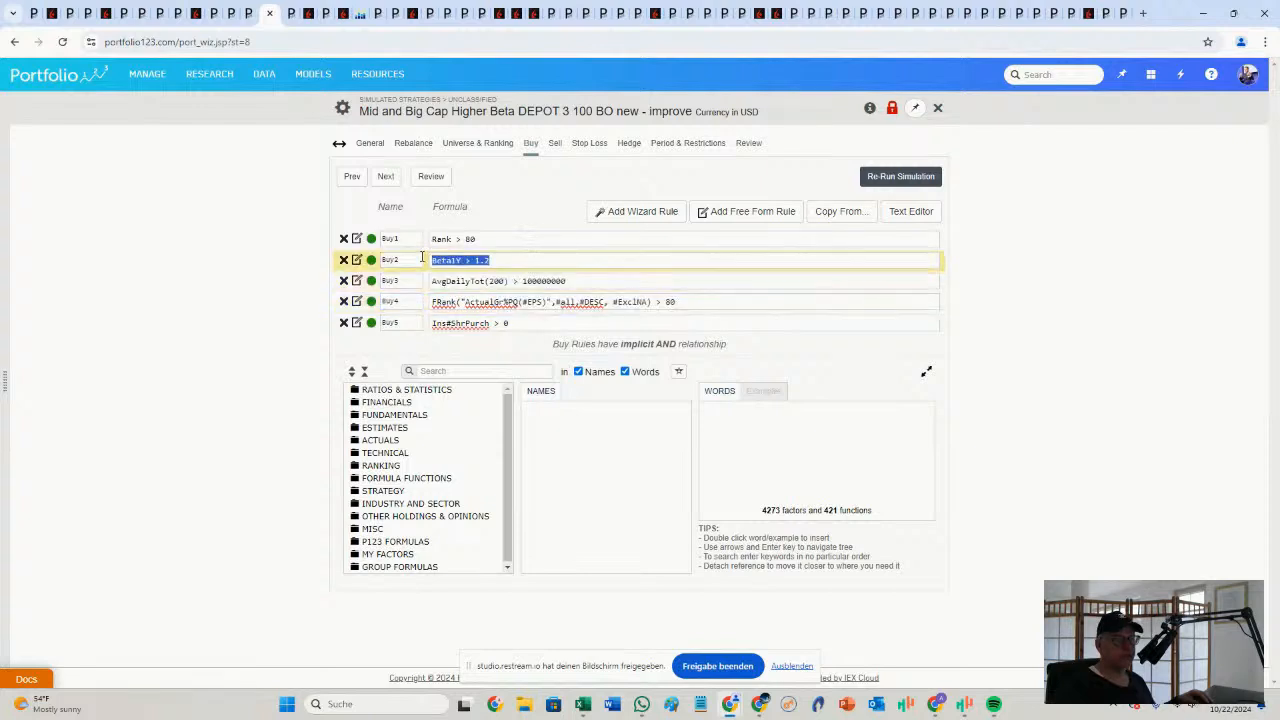
{"action": "left_click", "coordinate": [500, 240]}
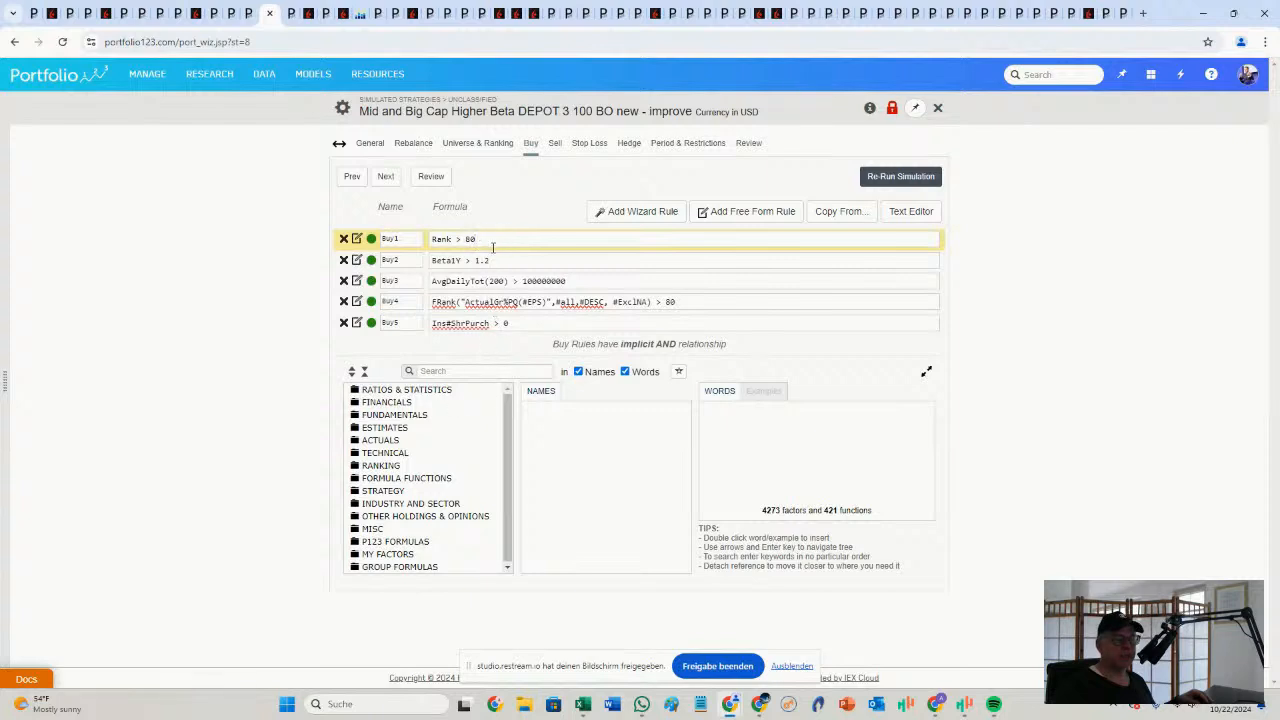
Check the sell rules, go back to the buy rules, and return to the strategy summary
{"action": "left_click", "coordinate": [556, 150]}
{"action": "left_click", "coordinate": [530, 145]}
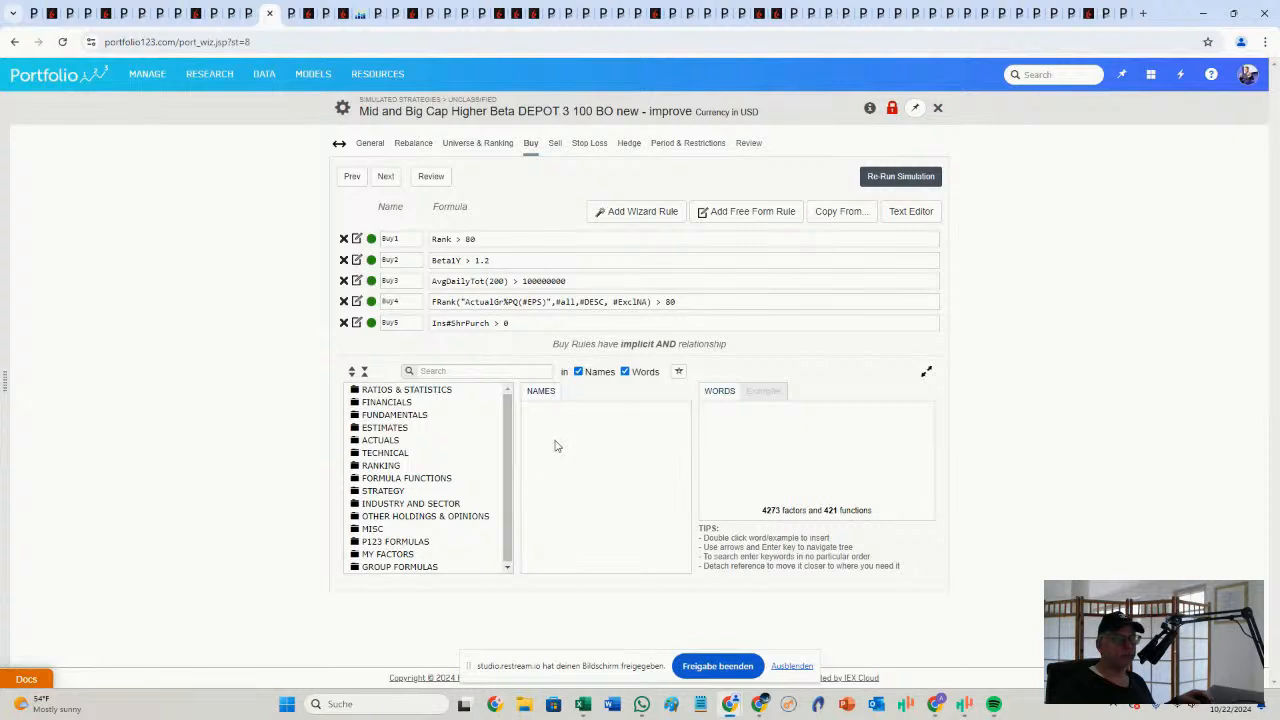
{"action": "left_click", "coordinate": [14, 41]}
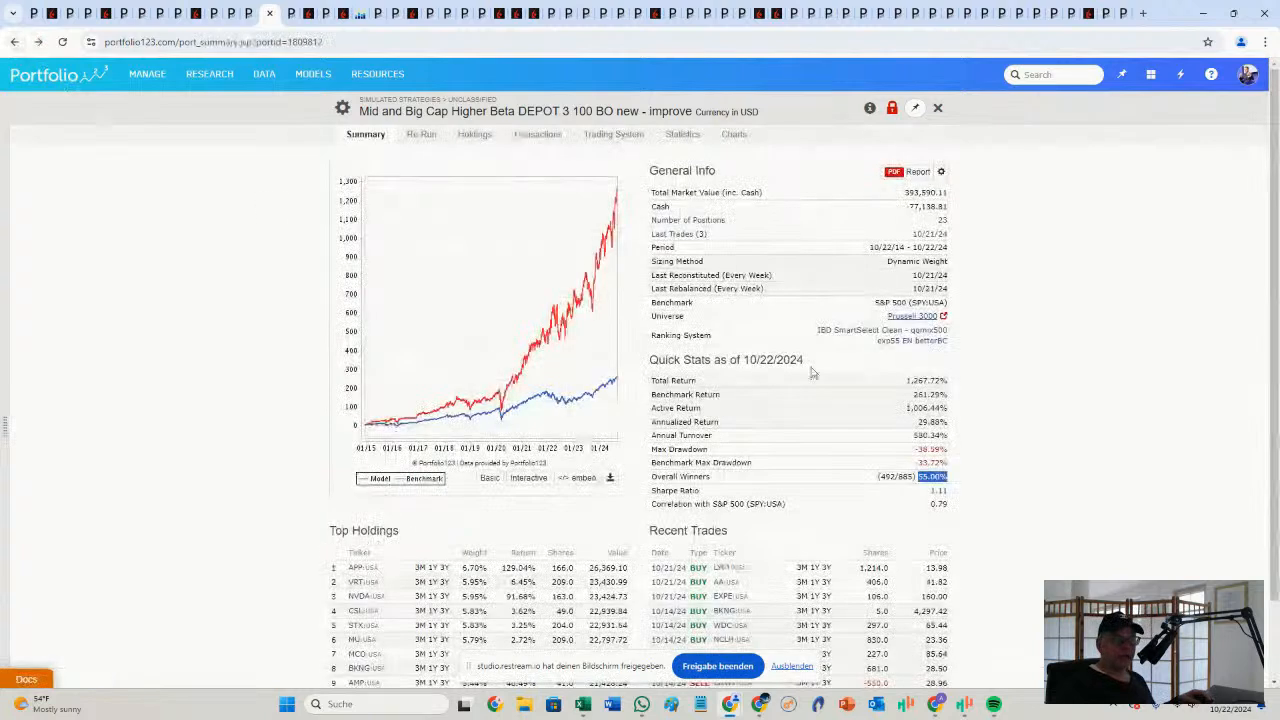